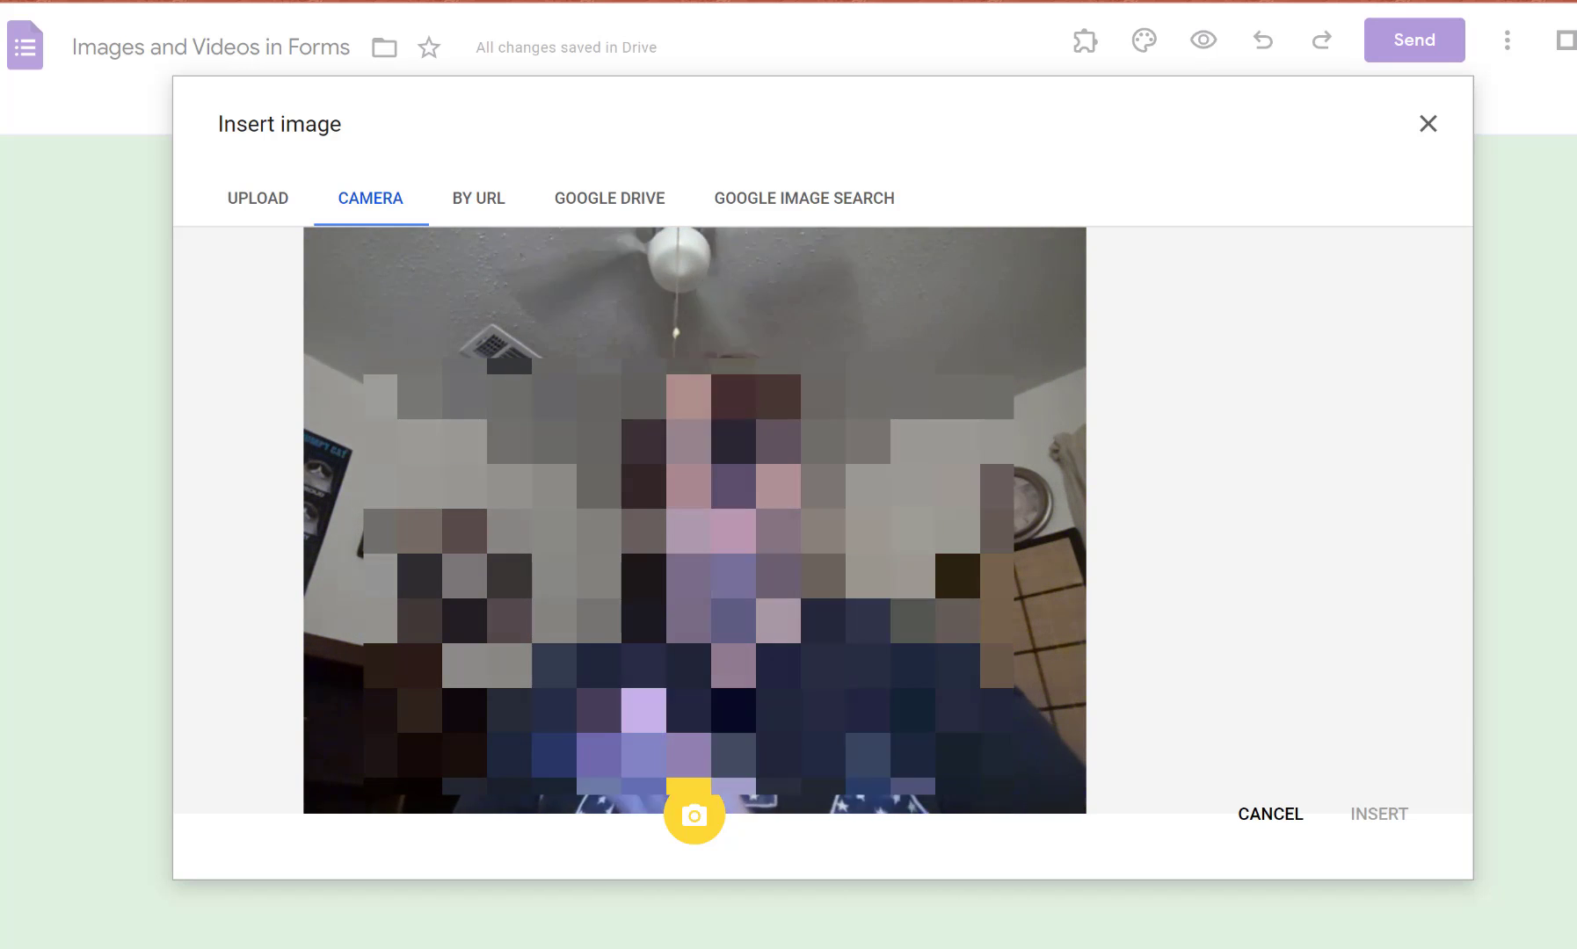
Step: Look through the URL, Google Drive and Google image search sources for inserting an image
{"action": "left_click", "coordinate": [462, 203]}
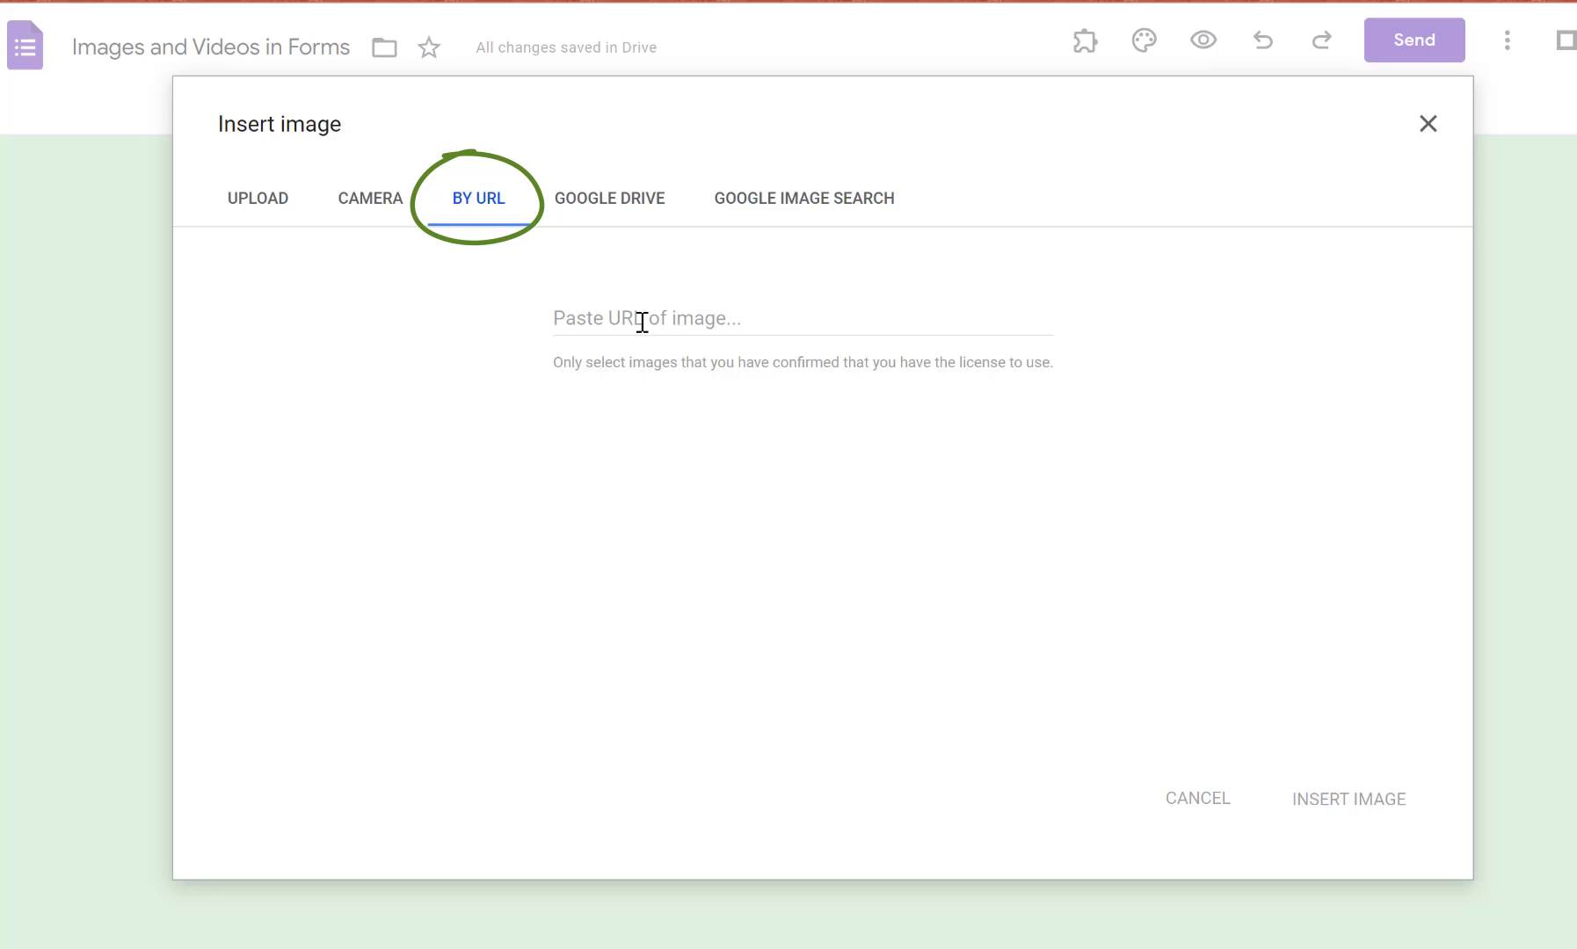
{"action": "left_click", "coordinate": [621, 213]}
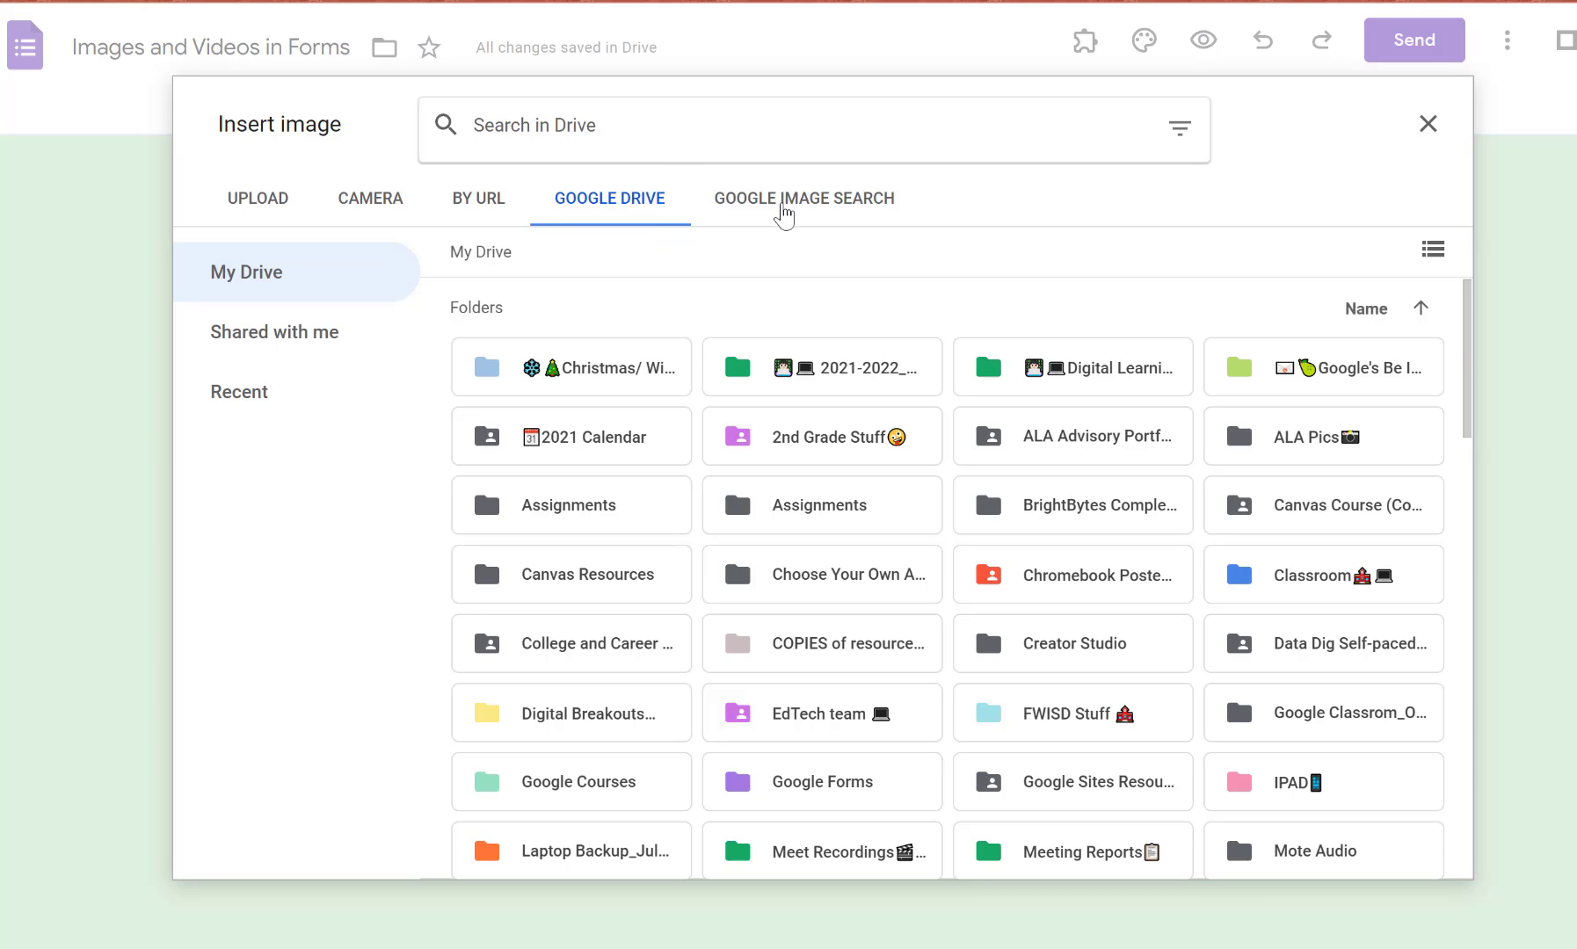
{"action": "left_click", "coordinate": [782, 211]}
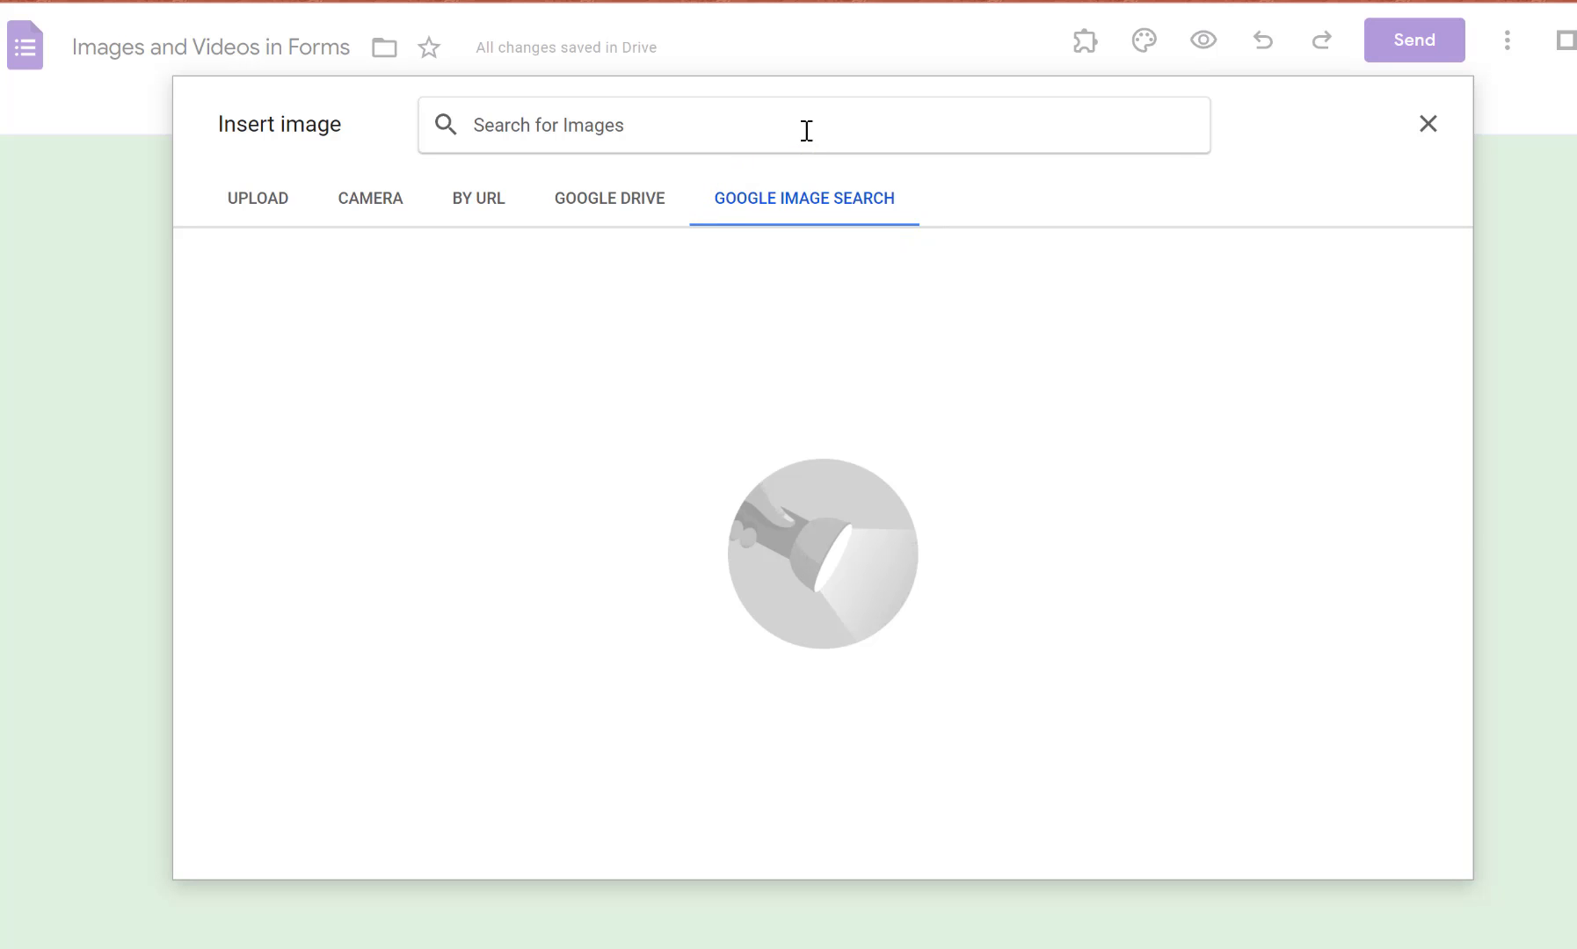
Step: Search Google images for "types of weather"
{"action": "type", "text": "types"}
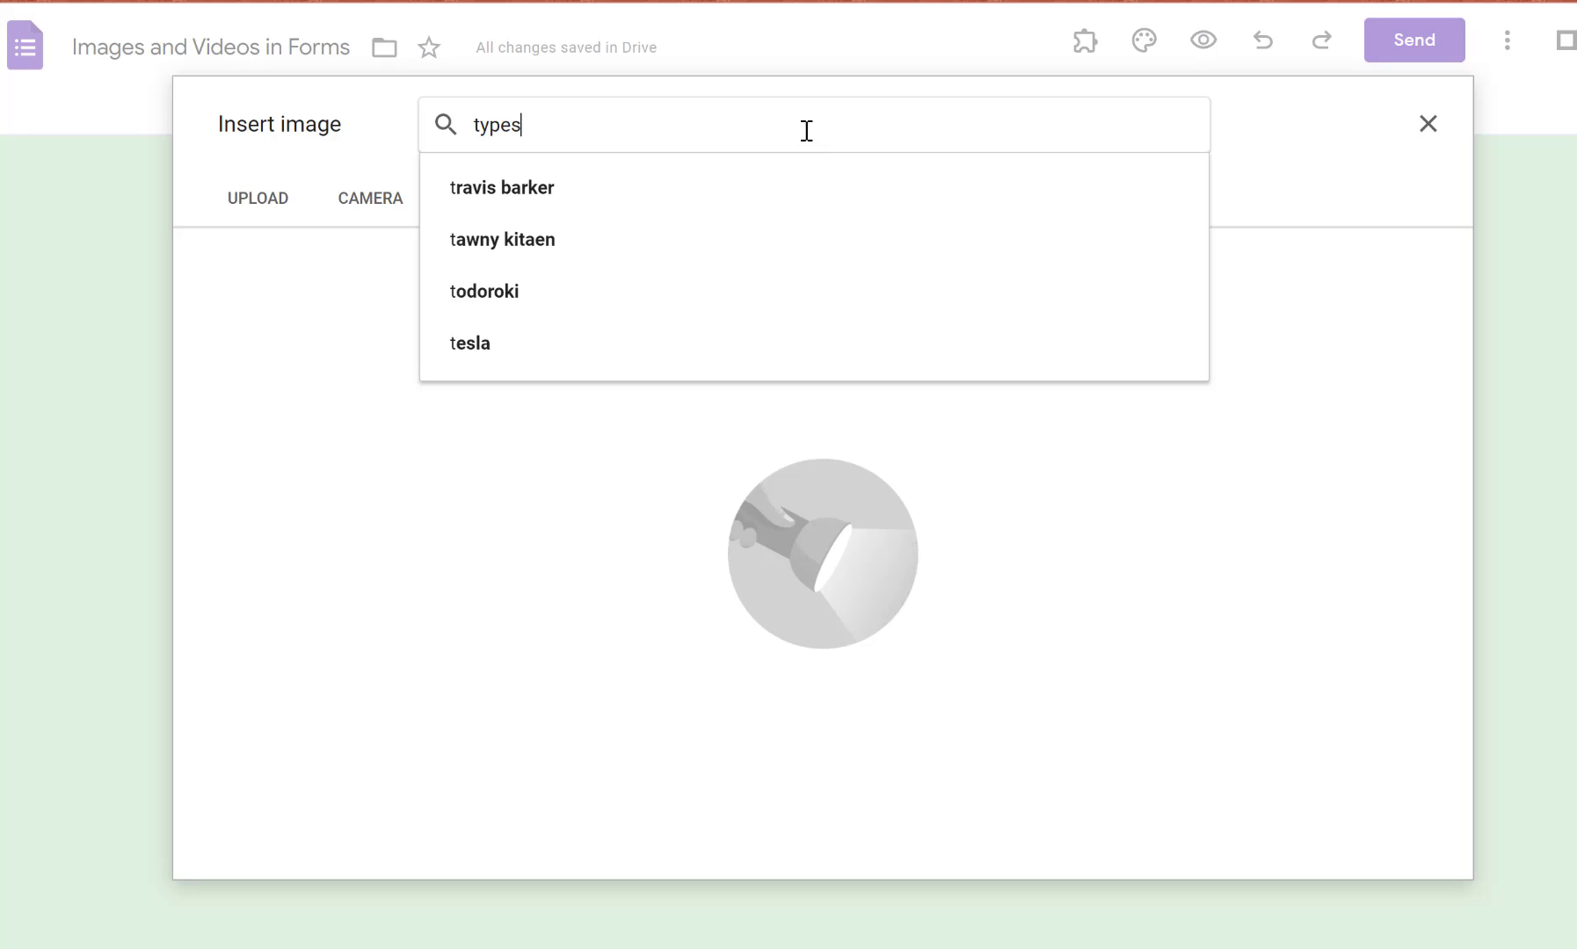
{"action": "type", "text": " of waeth"}
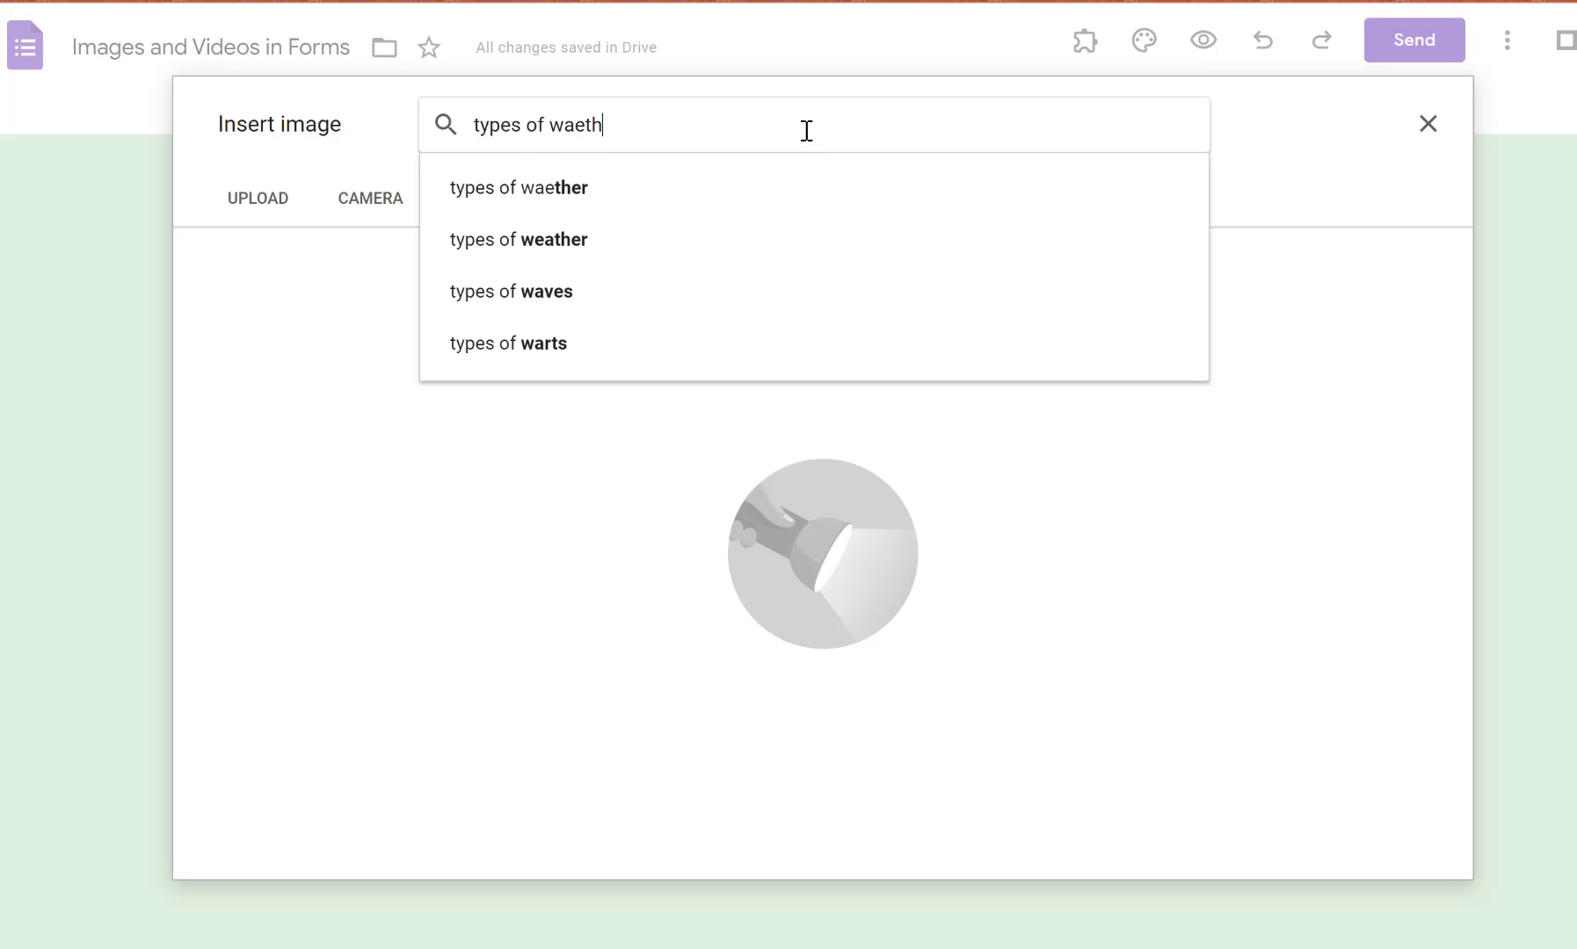
{"action": "key", "text": "BackSpace"}
{"action": "key", "text": "BackSpace"}
{"action": "key", "text": "BackSpace"}
{"action": "key", "text": "BackSpace"}
{"action": "type", "text": "eather"}
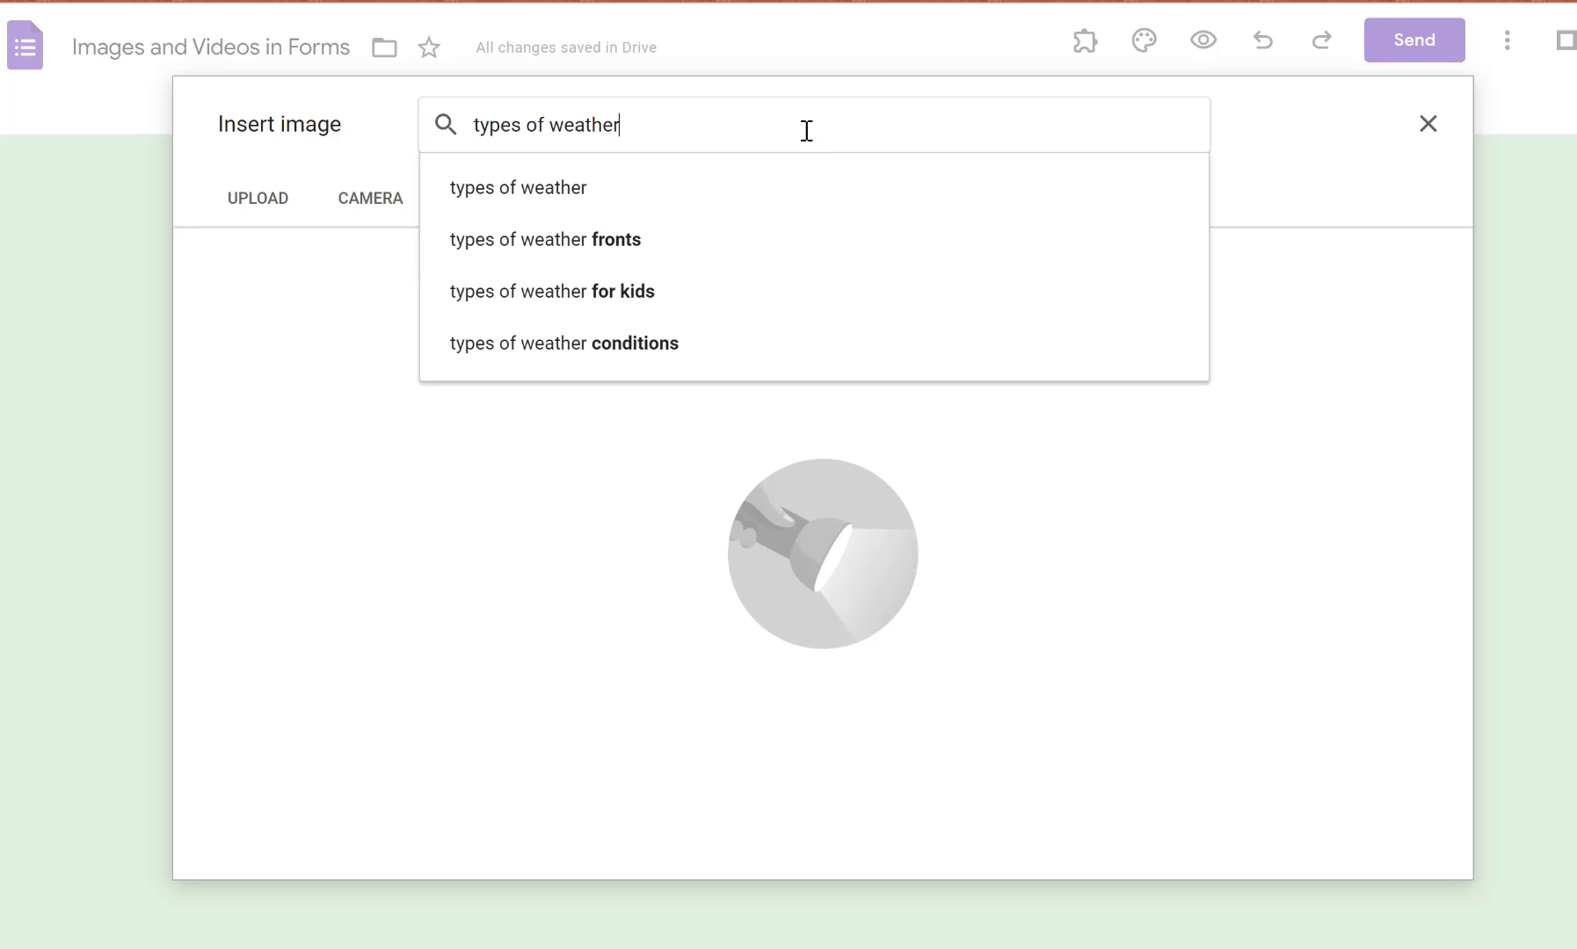
{"action": "key", "text": "Return"}
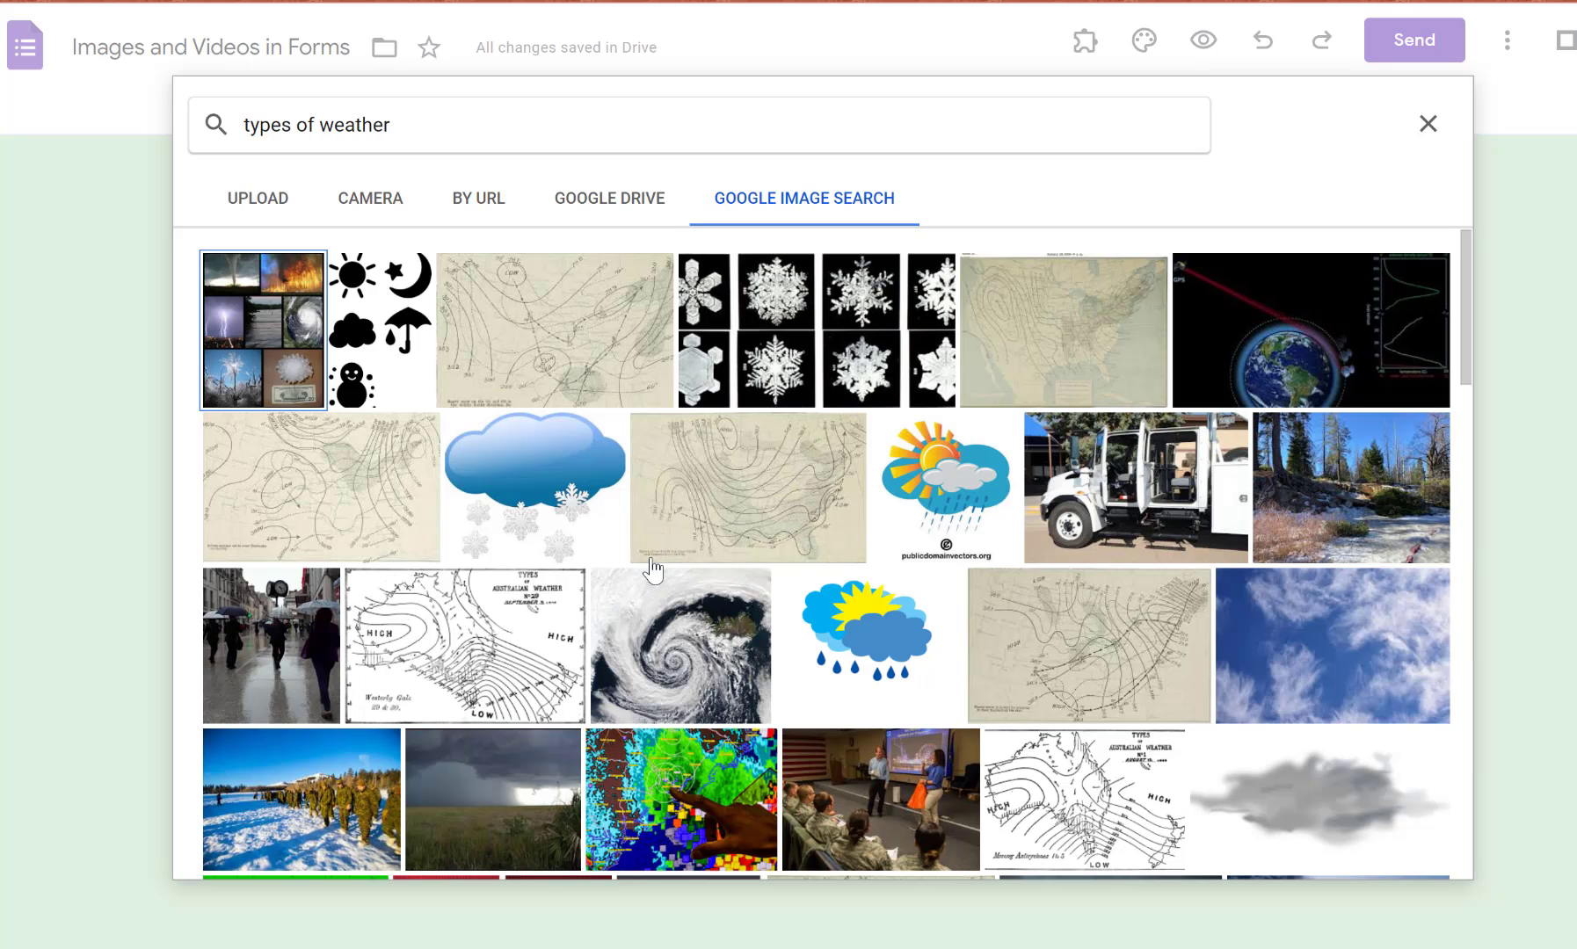
Step: Insert the first search result, the collage of severe weather photos, into the form
{"action": "scroll", "coordinate": [650, 571], "scroll_direction": "down", "scroll_amount": 7}
{"action": "scroll", "coordinate": [650, 567], "scroll_direction": "up", "scroll_amount": 7}
{"action": "left_click", "coordinate": [274, 360]}
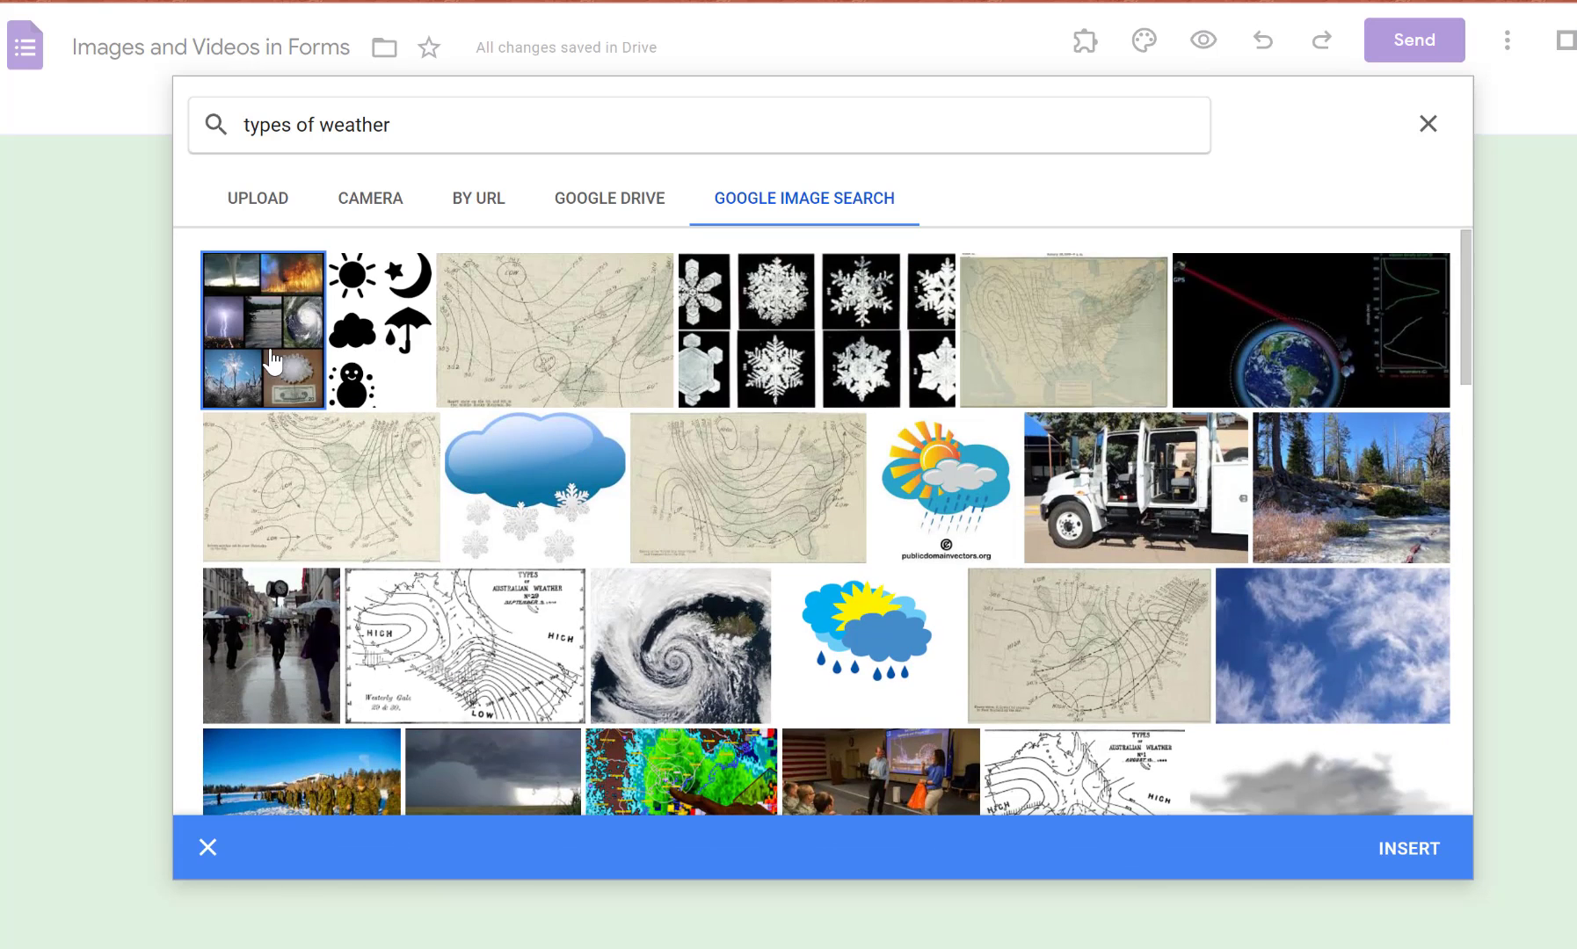
{"action": "left_click", "coordinate": [1424, 860]}
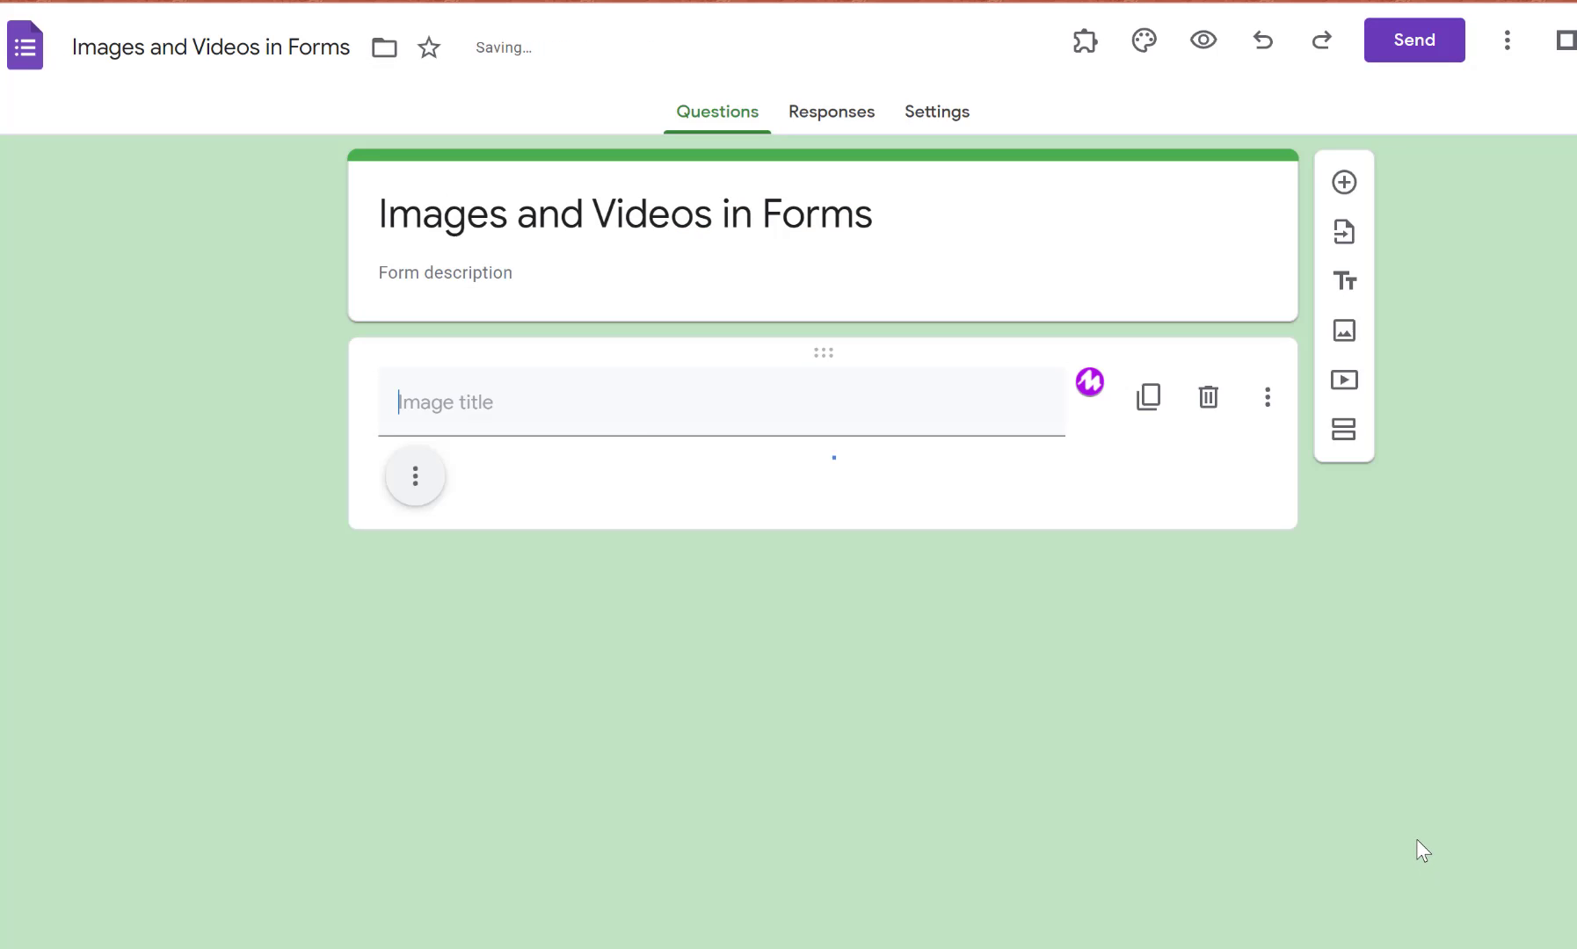
Step: Title the inserted image "What types of weather do you see where we live?"
{"action": "scroll", "coordinate": [1148, 645], "scroll_direction": "down", "scroll_amount": 5}
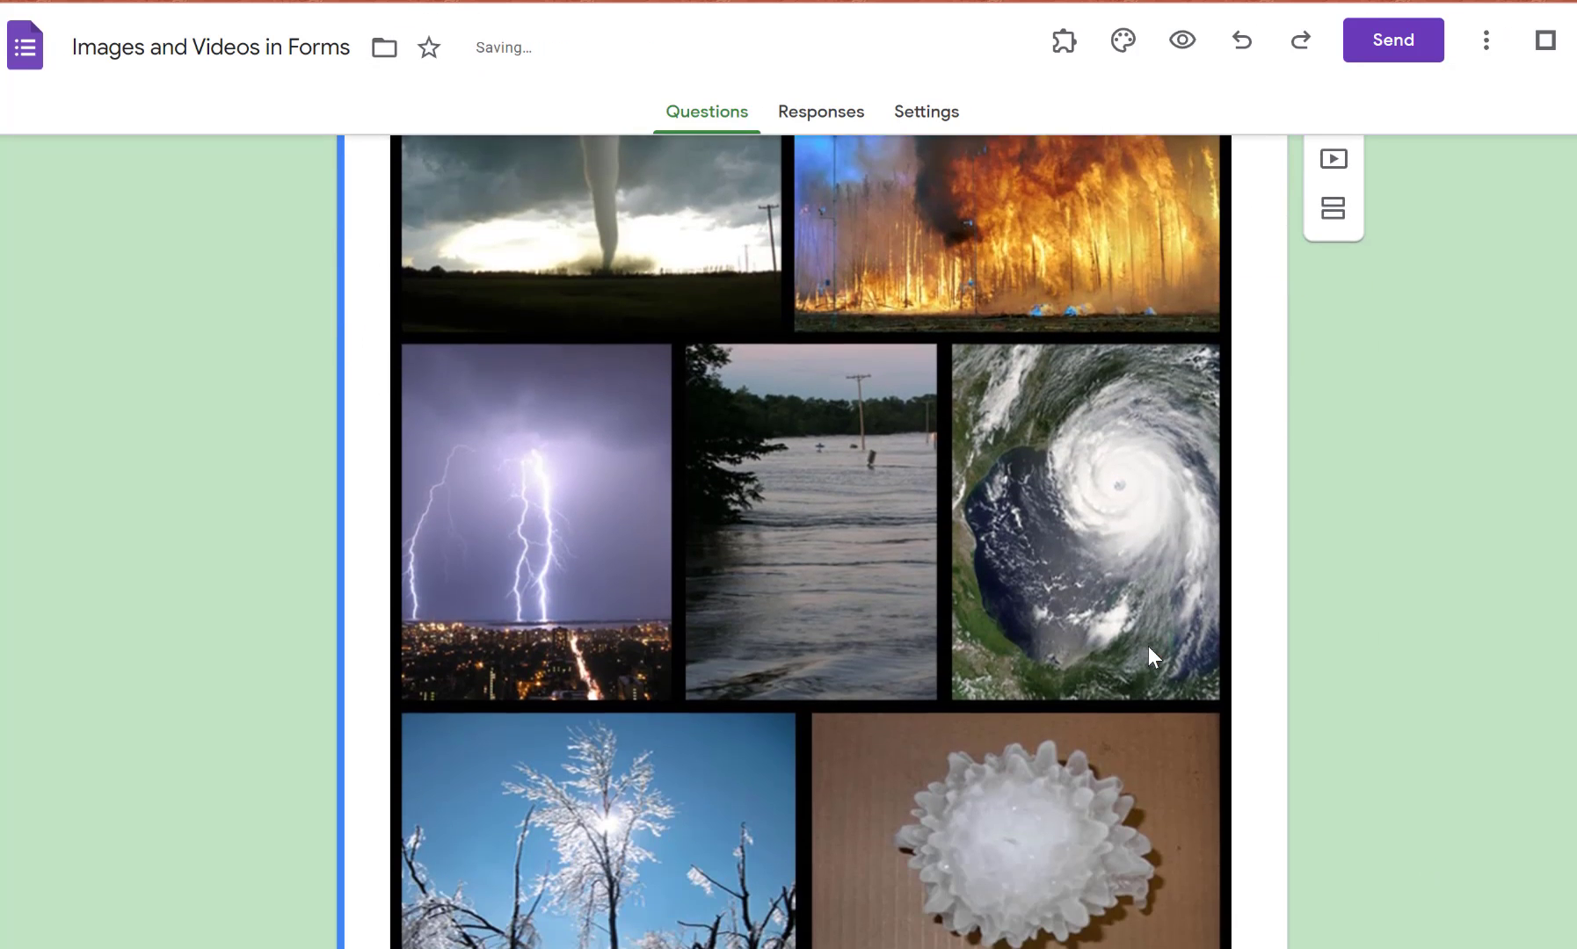
{"action": "scroll", "coordinate": [1148, 645], "scroll_direction": "down", "scroll_amount": 3}
{"action": "scroll", "coordinate": [1148, 645], "scroll_direction": "up", "scroll_amount": 7}
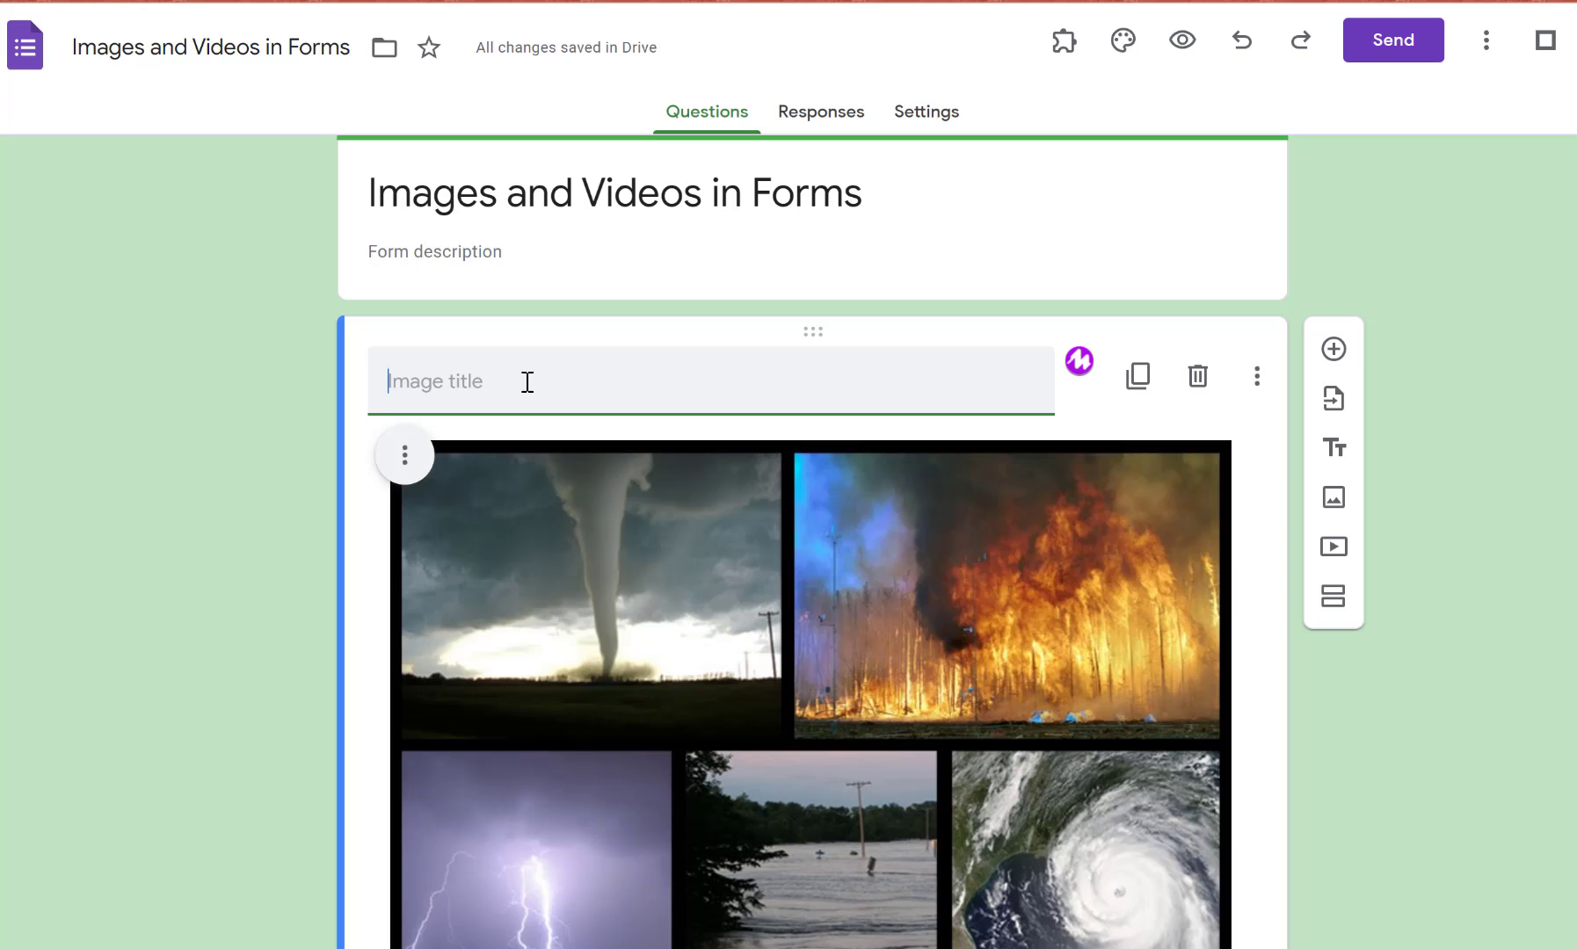
{"action": "type", "text": "W"}
{"action": "type", "text": "hat ypes o"}
{"action": "key", "text": "BackSpace"}
{"action": "key", "text": "BackSpace"}
{"action": "key", "text": "BackSpace"}
{"action": "key", "text": "BackSpace"}
{"action": "key", "text": "BackSpace"}
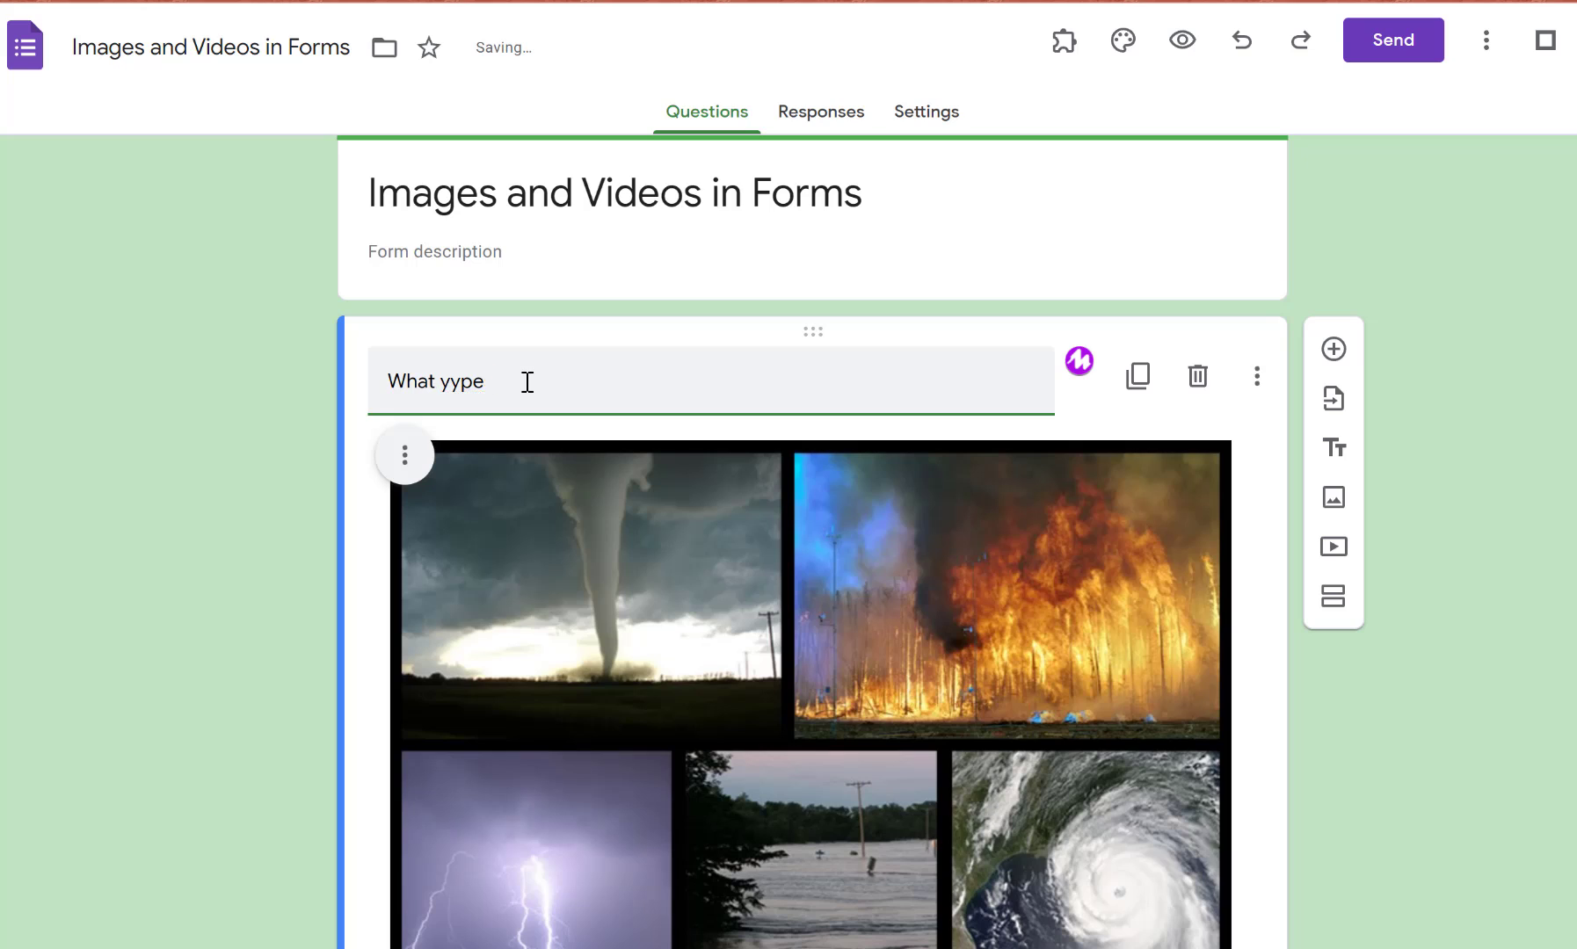
{"action": "key", "text": "BackSpace"}
{"action": "type", "text": "types of"}
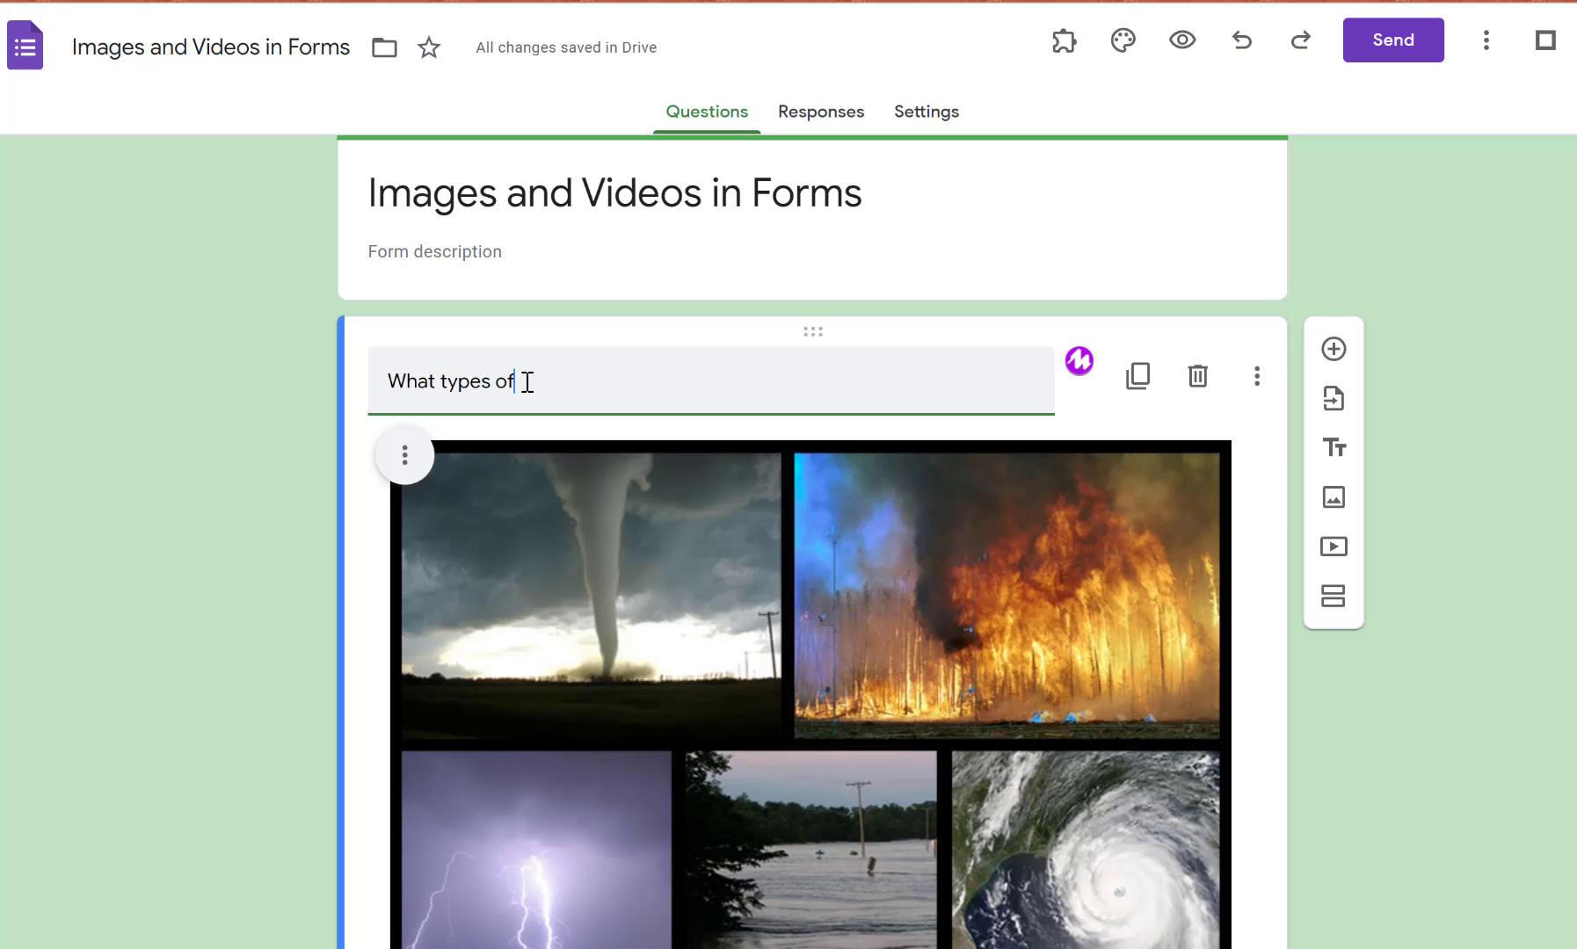
{"action": "type", "text": " weather do you see where we live?"}
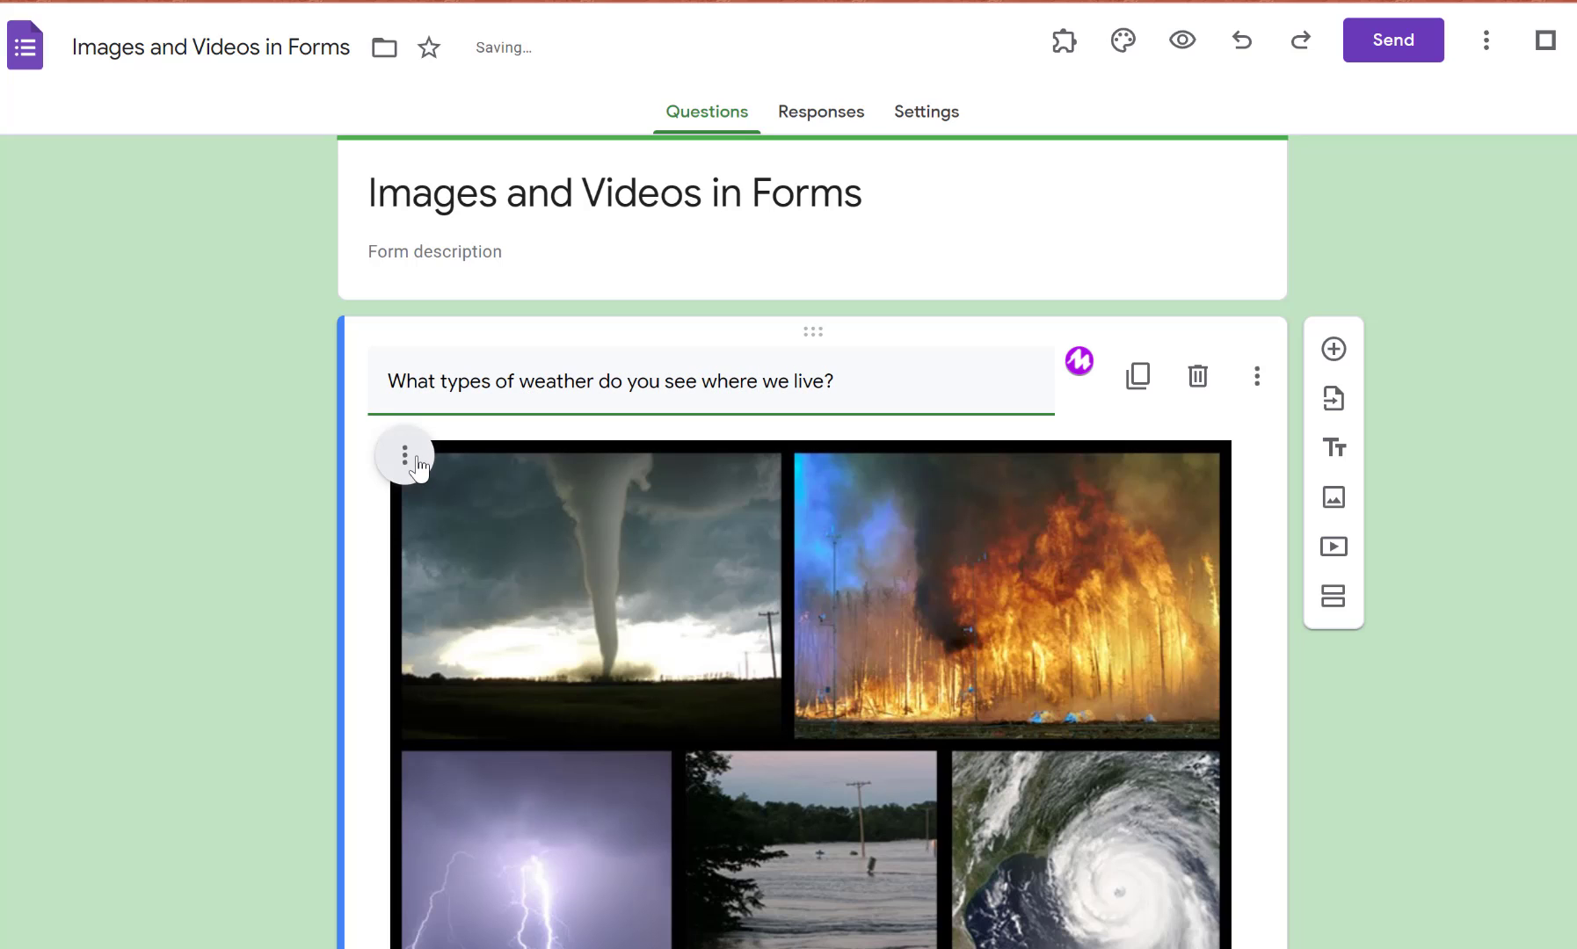
Step: Center-align the weather collage within its form item
{"action": "left_click", "coordinate": [418, 457]}
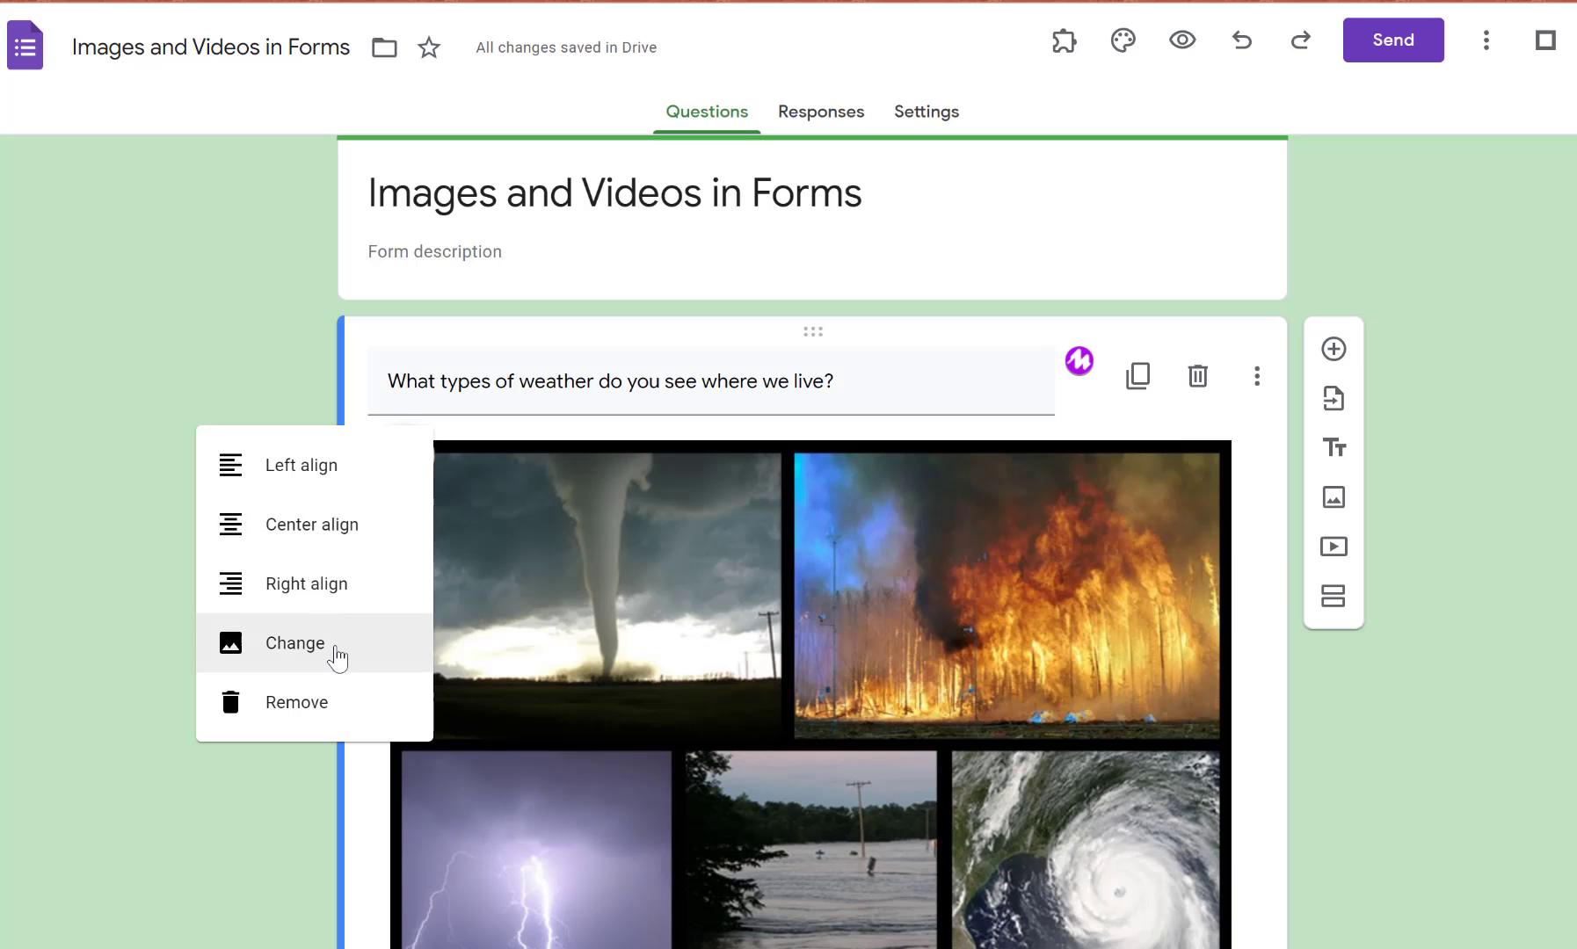
{"action": "left_click", "coordinate": [350, 525]}
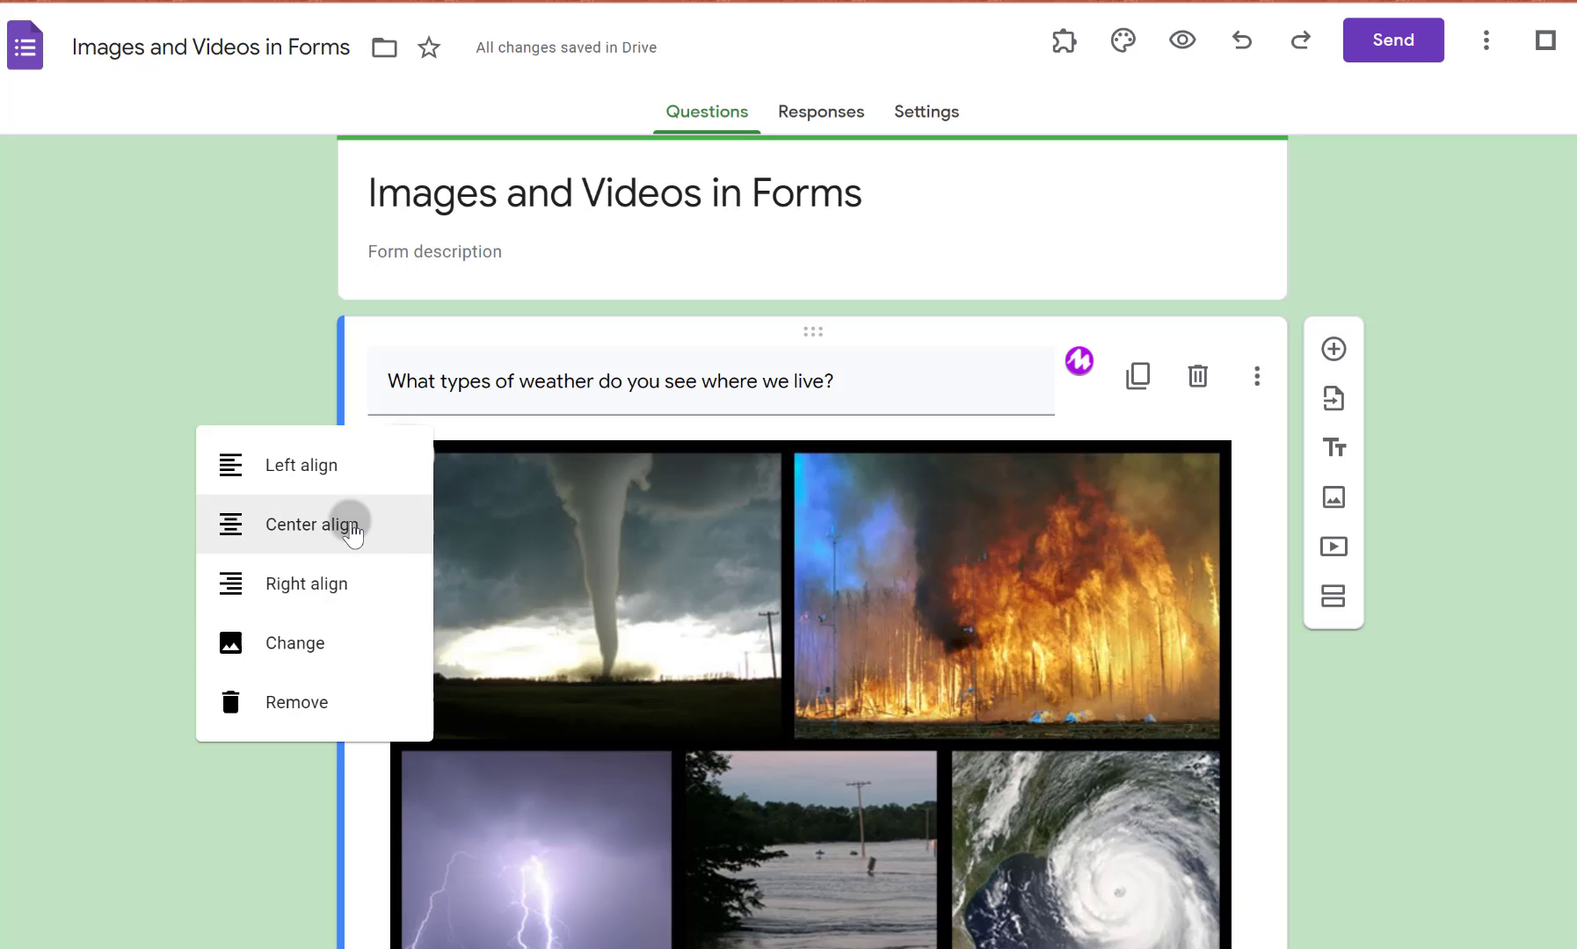
{"action": "left_click", "coordinate": [402, 458]}
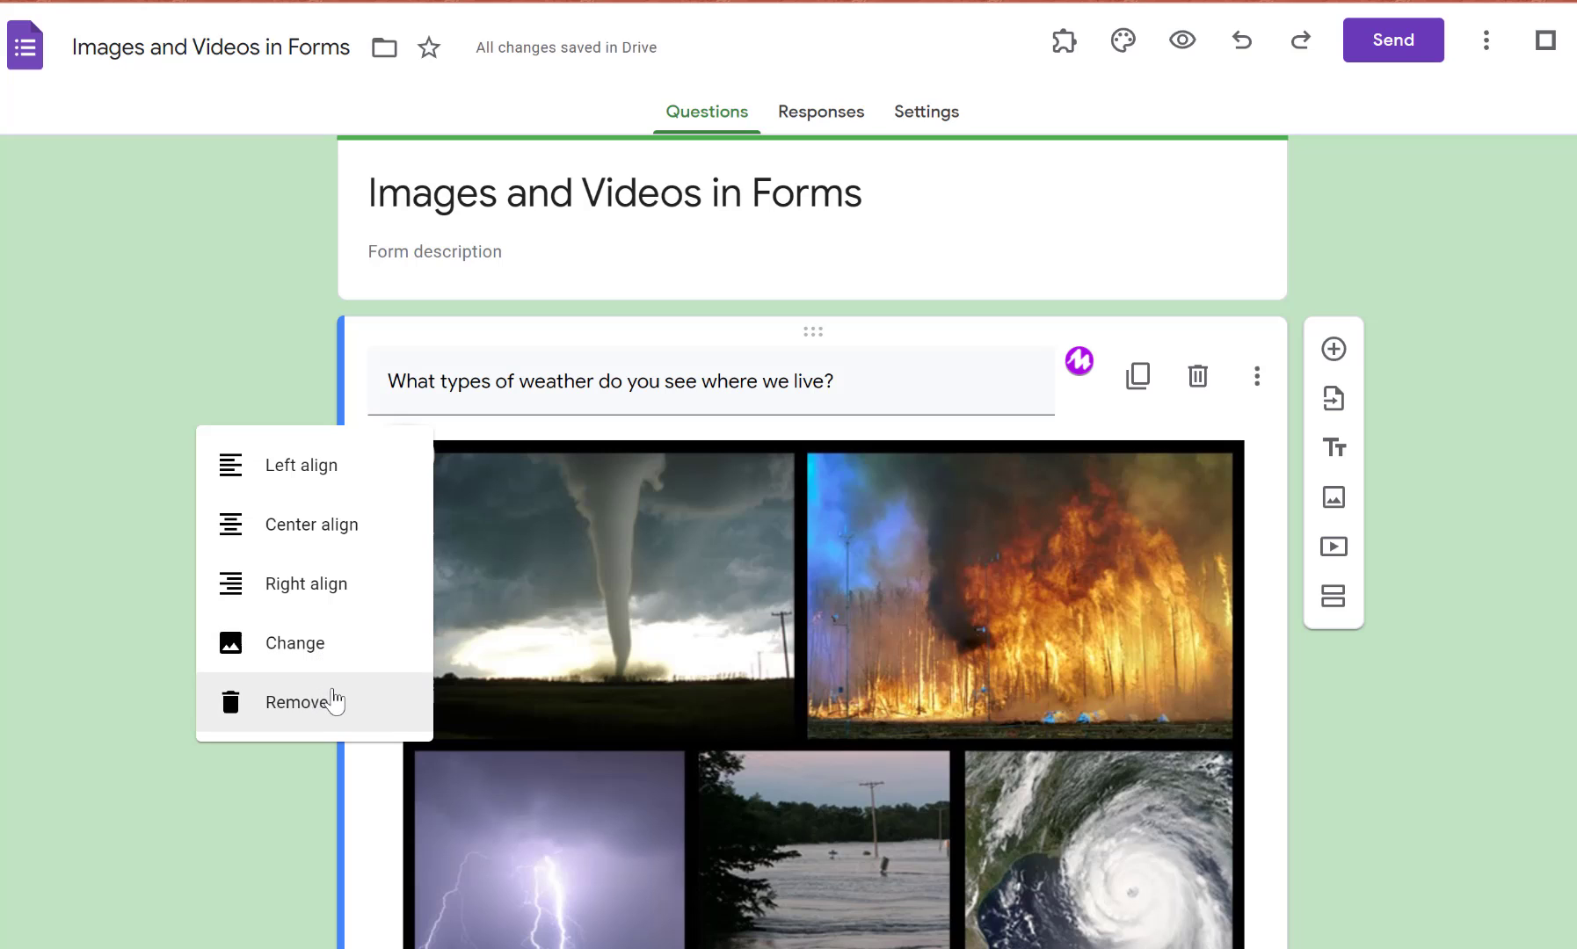
{"action": "left_click", "coordinate": [765, 437]}
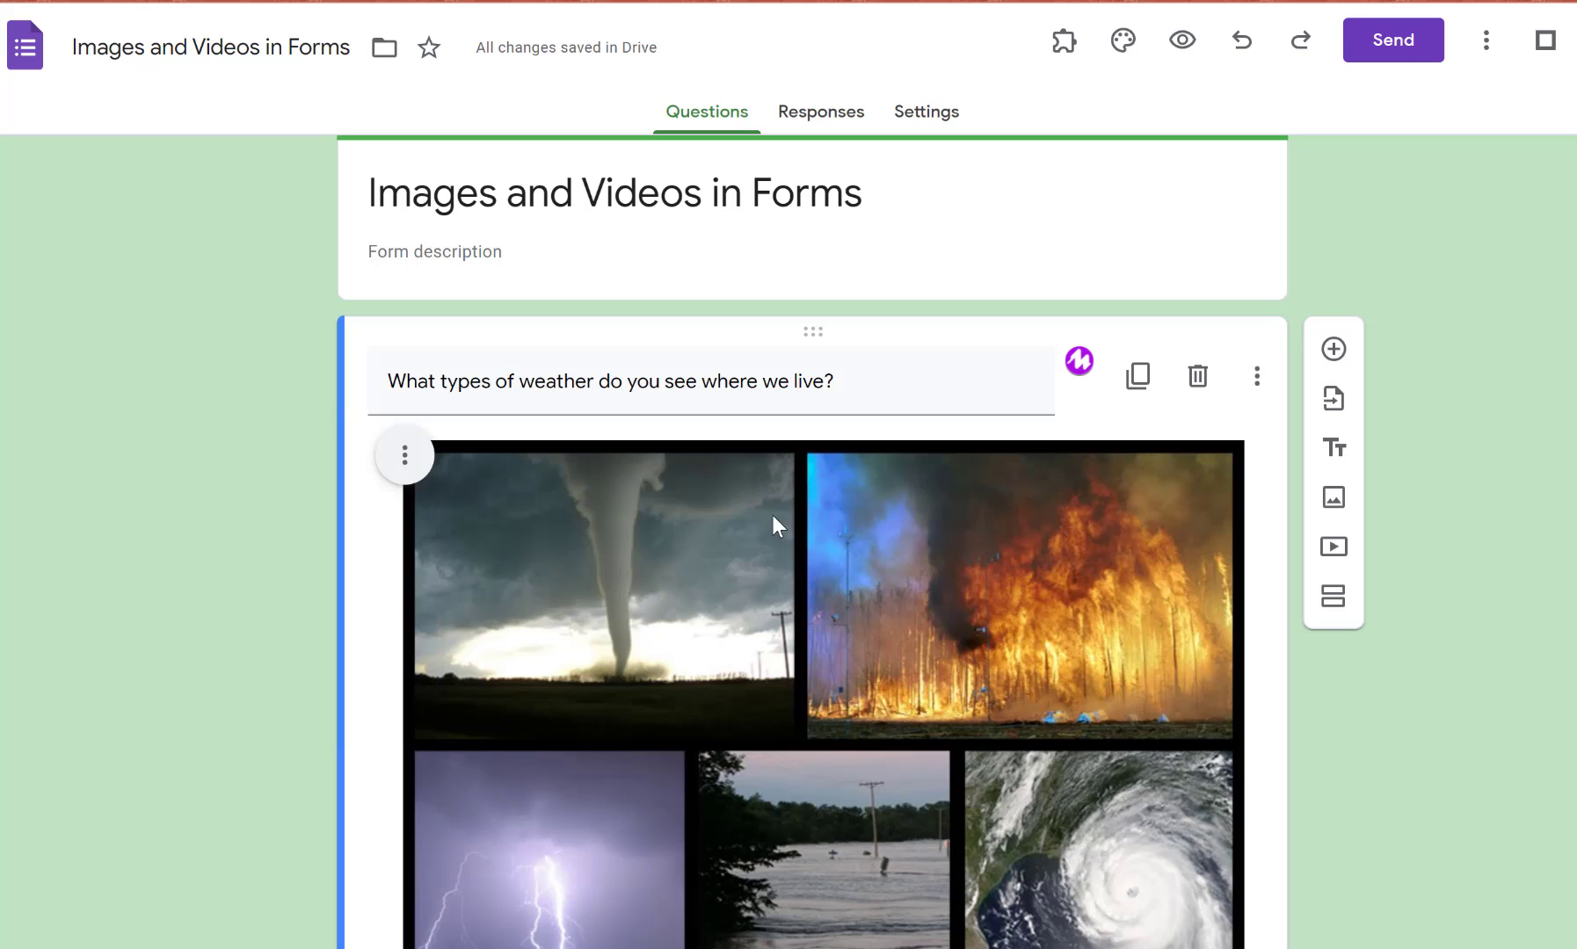
Step: Shrink the weather collage proportionally to a little under two thirds of the form card's width
{"action": "left_click", "coordinate": [783, 605]}
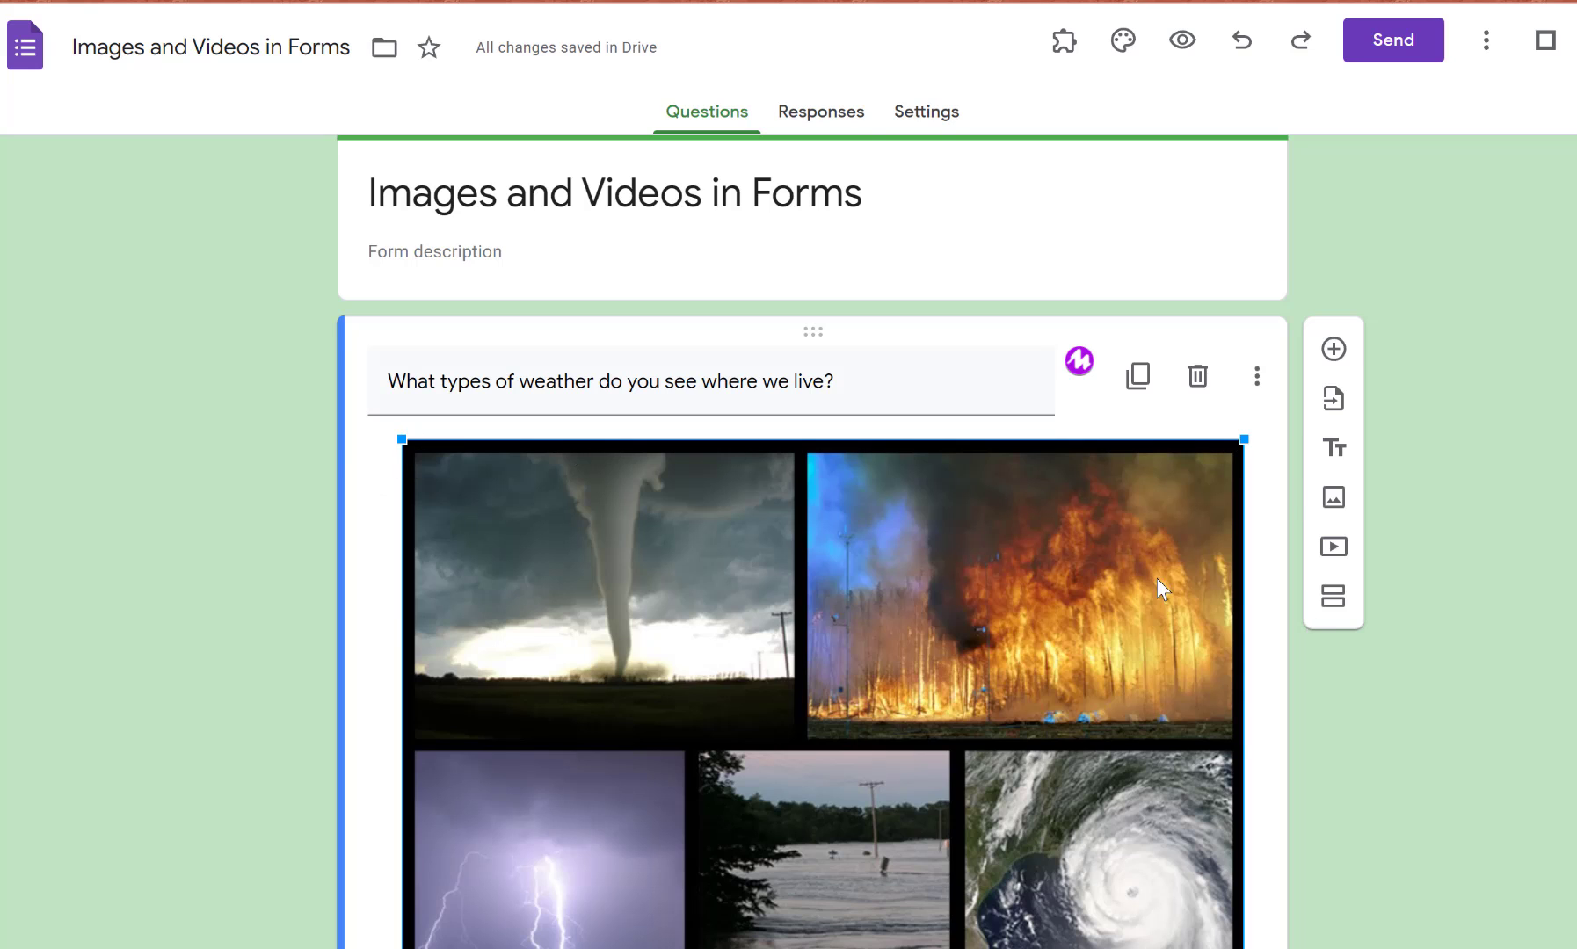
{"action": "left_click_drag", "start_coordinate": [397, 438], "coordinate": [517, 590]}
{"action": "scroll", "coordinate": [738, 555], "scroll_direction": "down", "scroll_amount": 1}
{"action": "scroll", "coordinate": [738, 554], "scroll_direction": "down", "scroll_amount": 4}
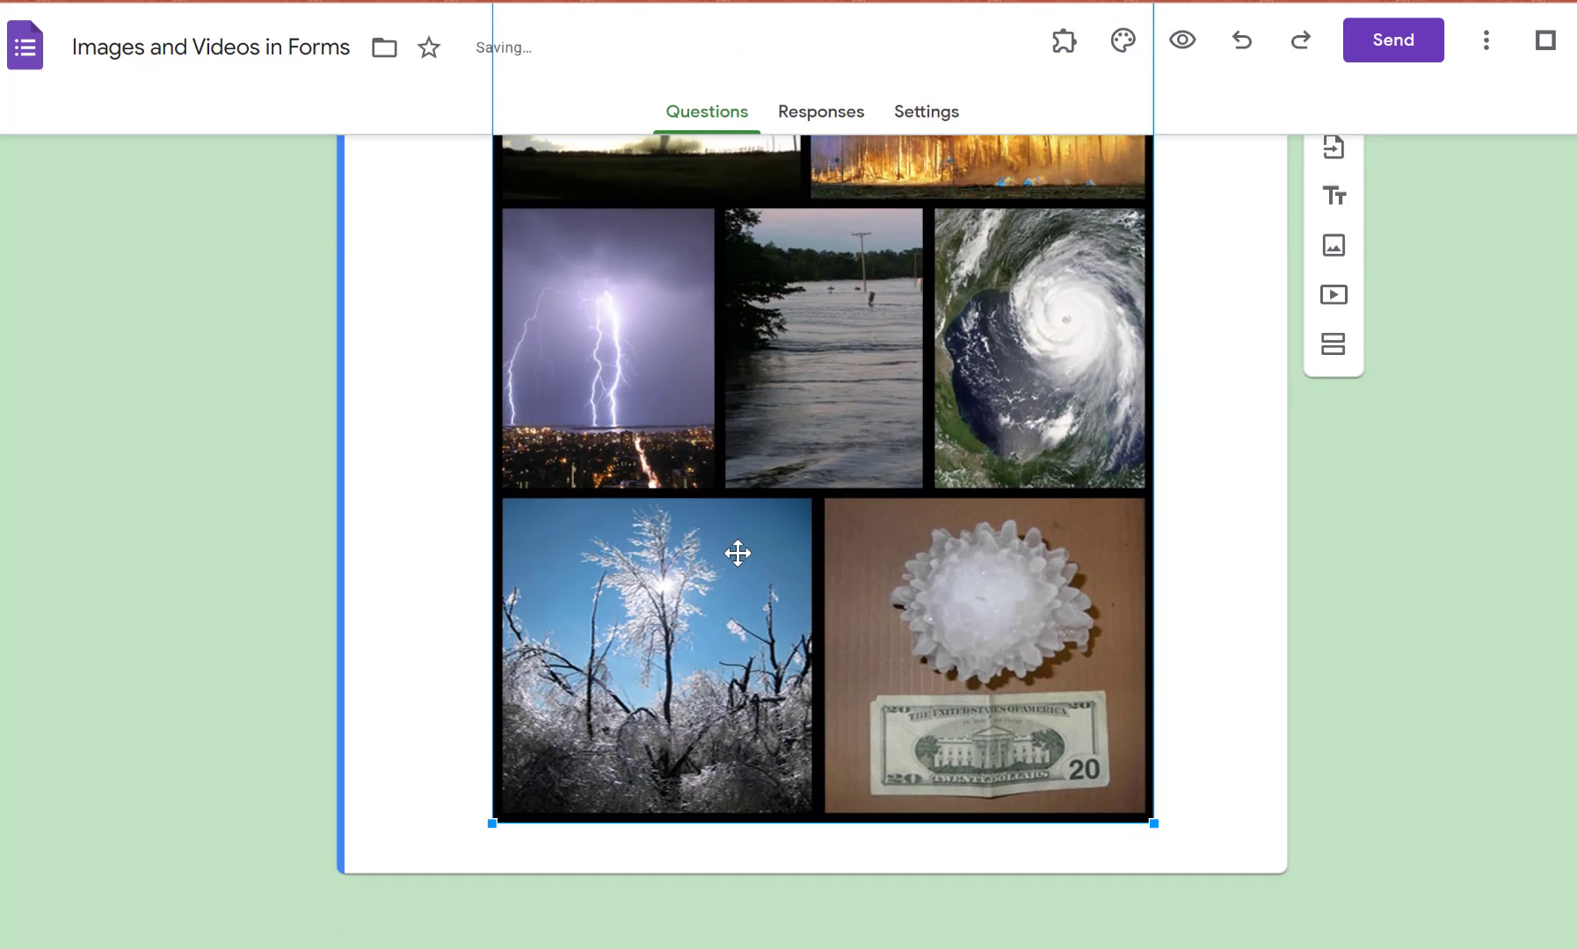
{"action": "scroll", "coordinate": [765, 567], "scroll_direction": "up", "scroll_amount": 3}
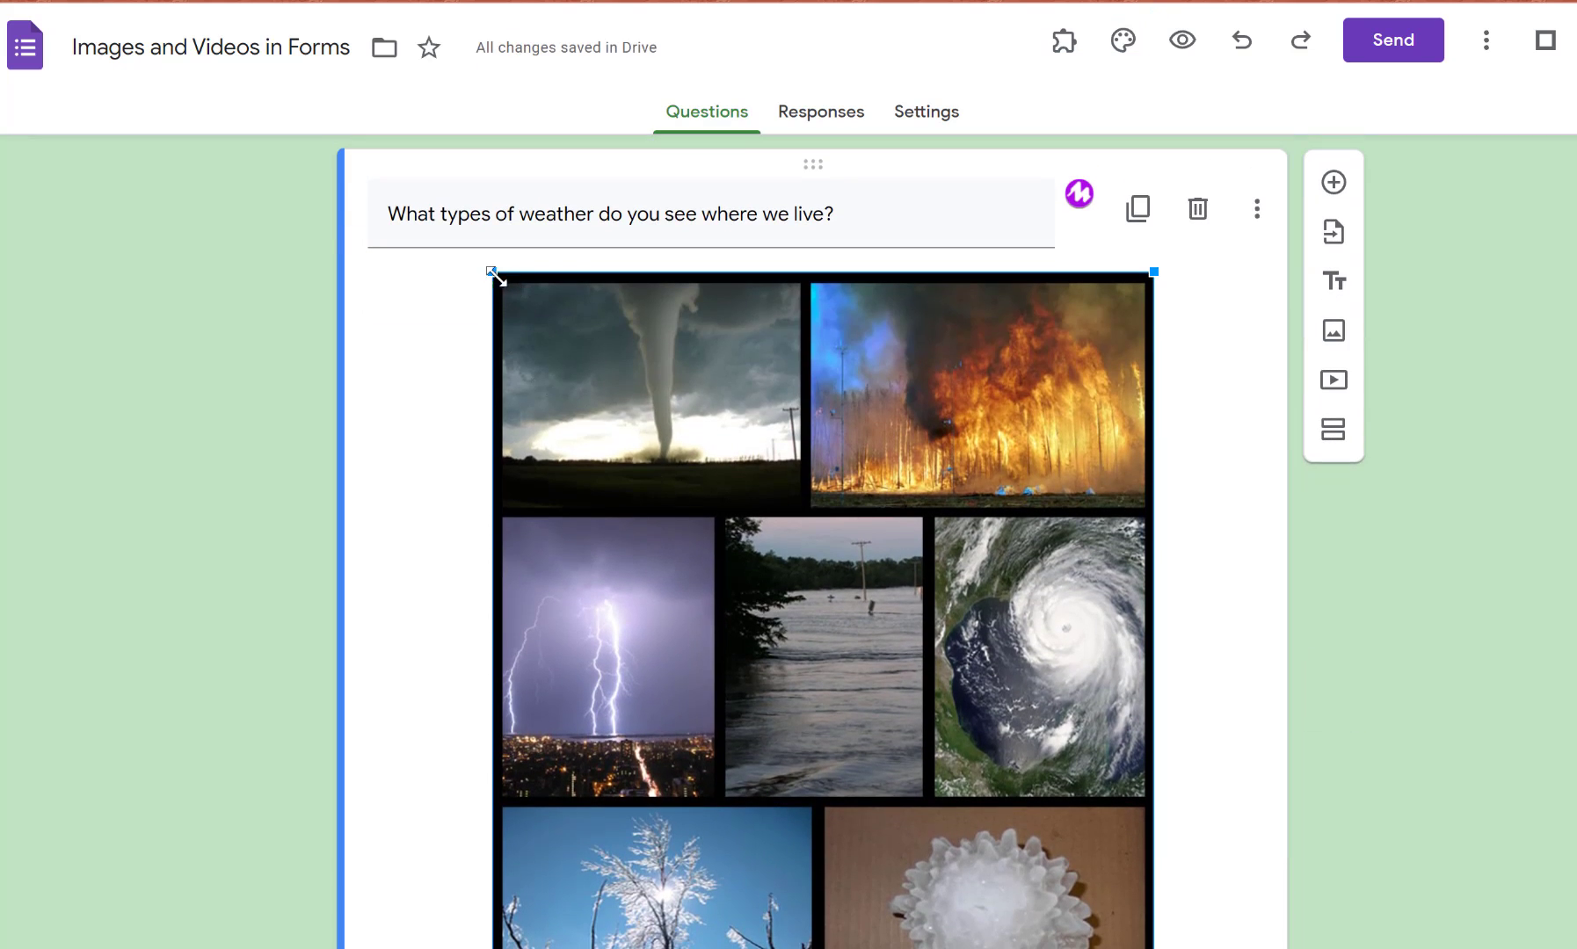
{"action": "left_click_drag", "start_coordinate": [489, 268], "coordinate": [527, 320]}
{"action": "scroll", "coordinate": [738, 431], "scroll_direction": "up", "scroll_amount": 2}
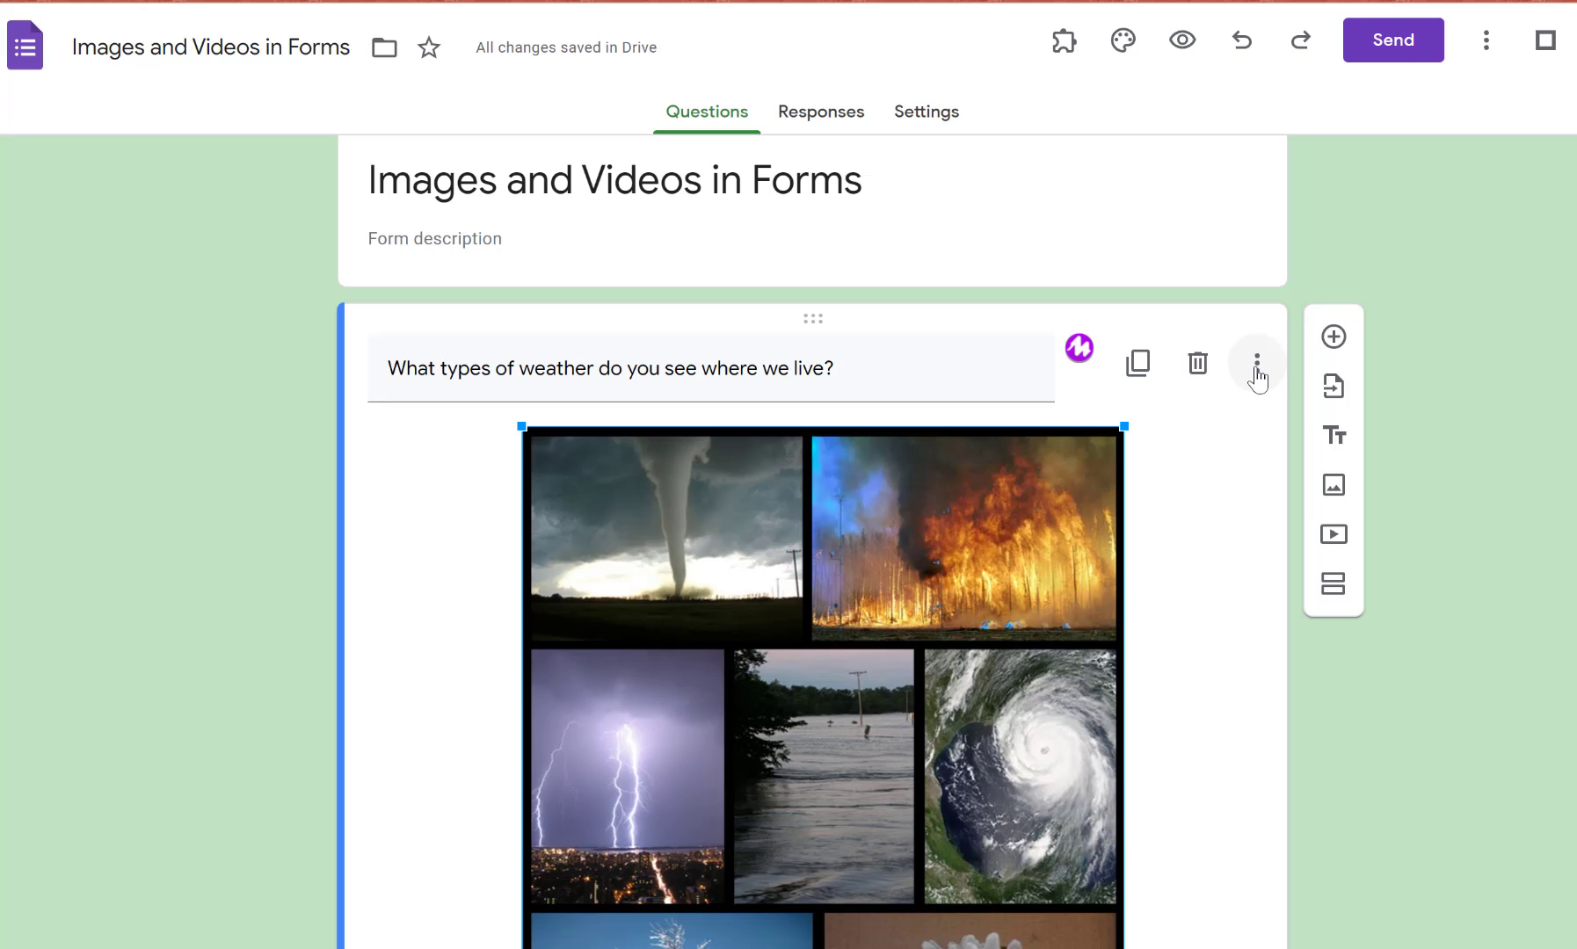
Step: Add the hover text "This images shows several types of weather, including tornadoes, lightning, and more." to the image
{"action": "left_click", "coordinate": [1257, 369]}
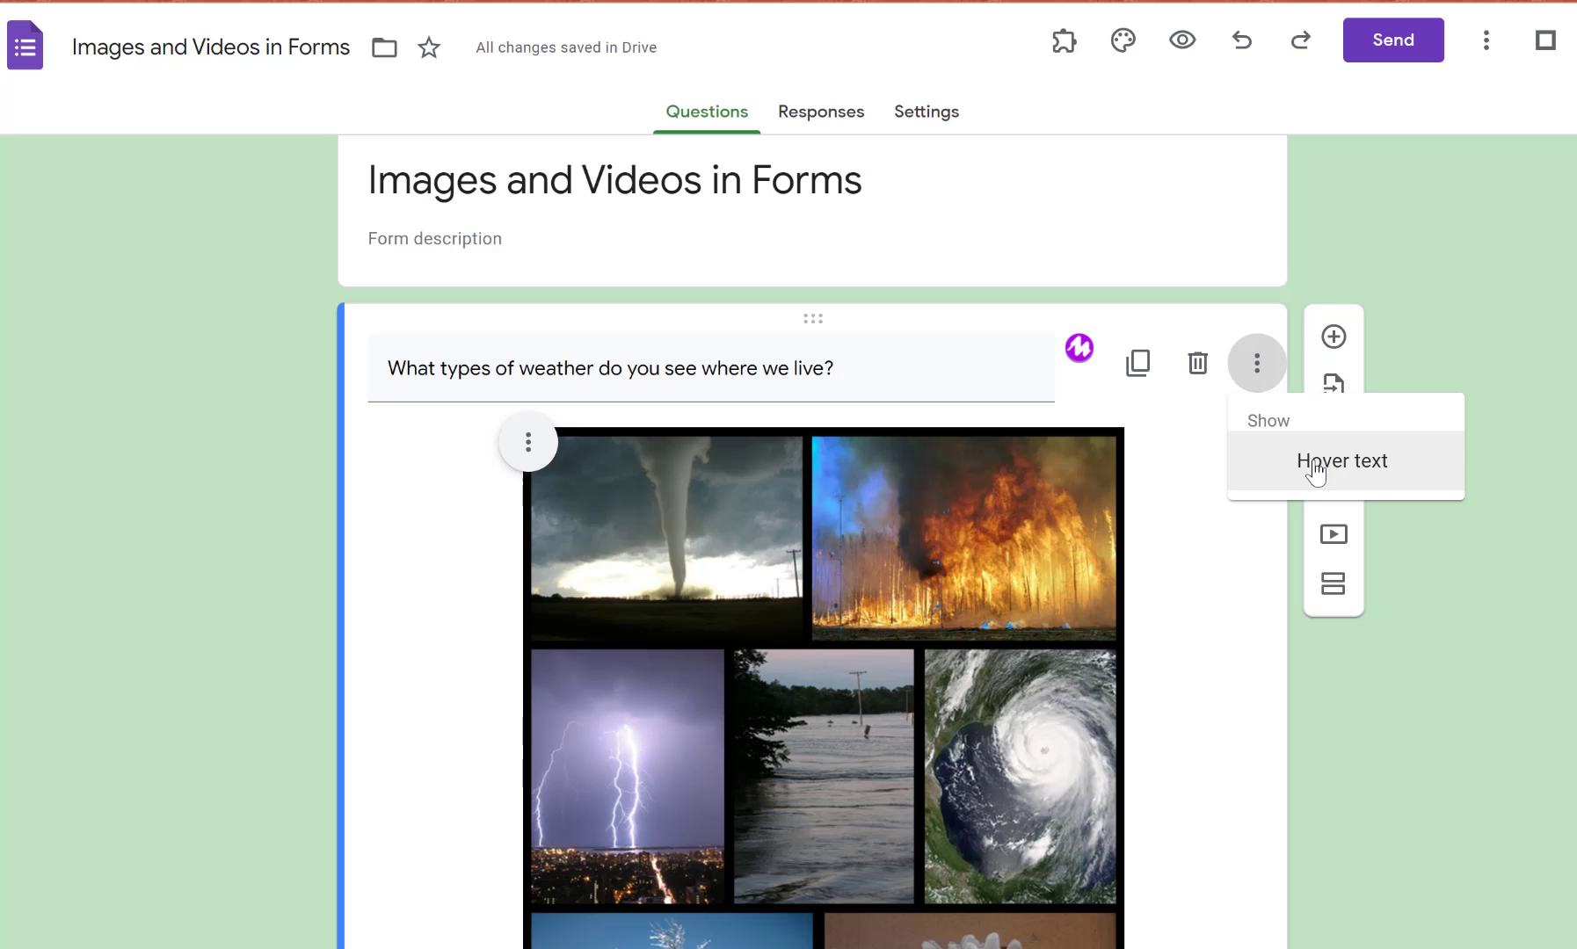
{"action": "left_click", "coordinate": [1316, 472]}
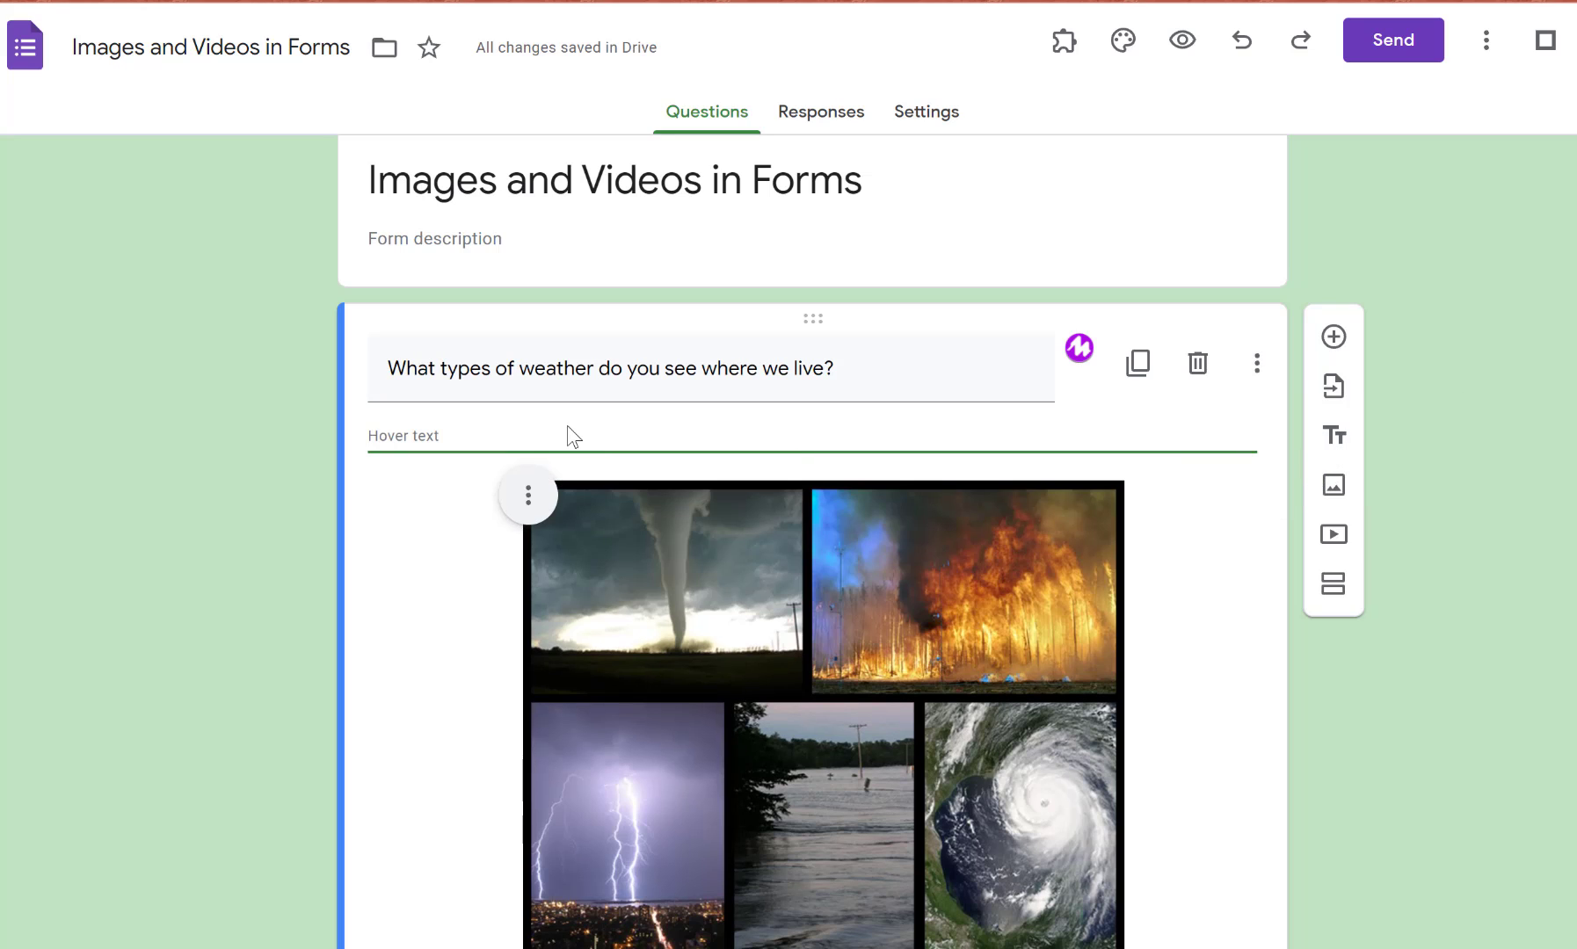
{"action": "type", "text": "This"}
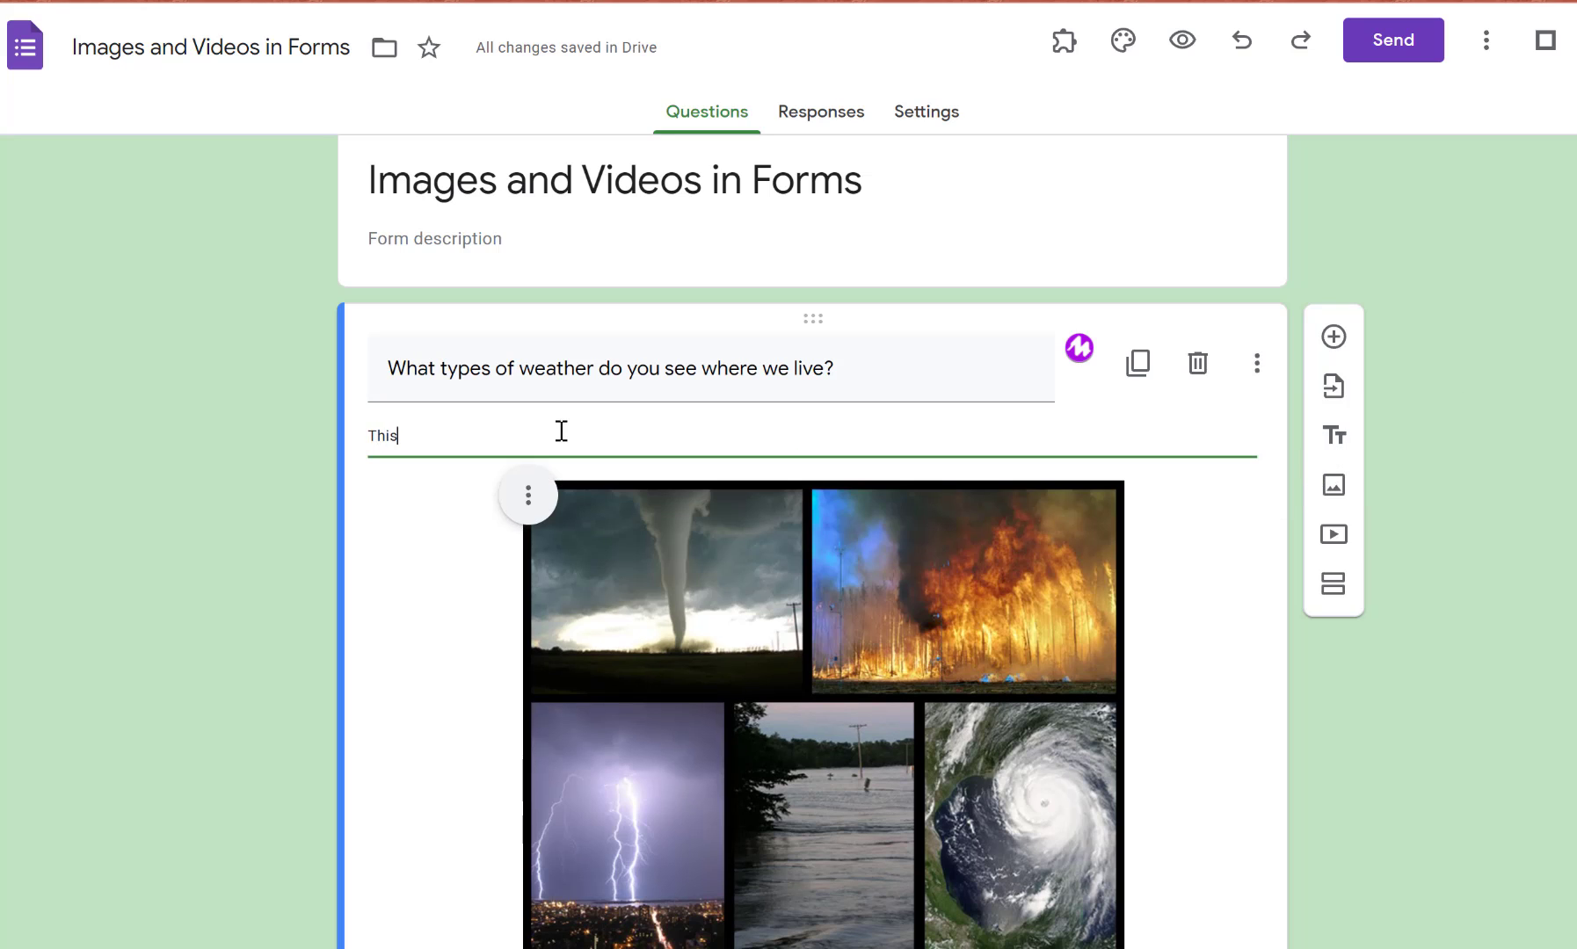
{"action": "type", "text": " images shows"}
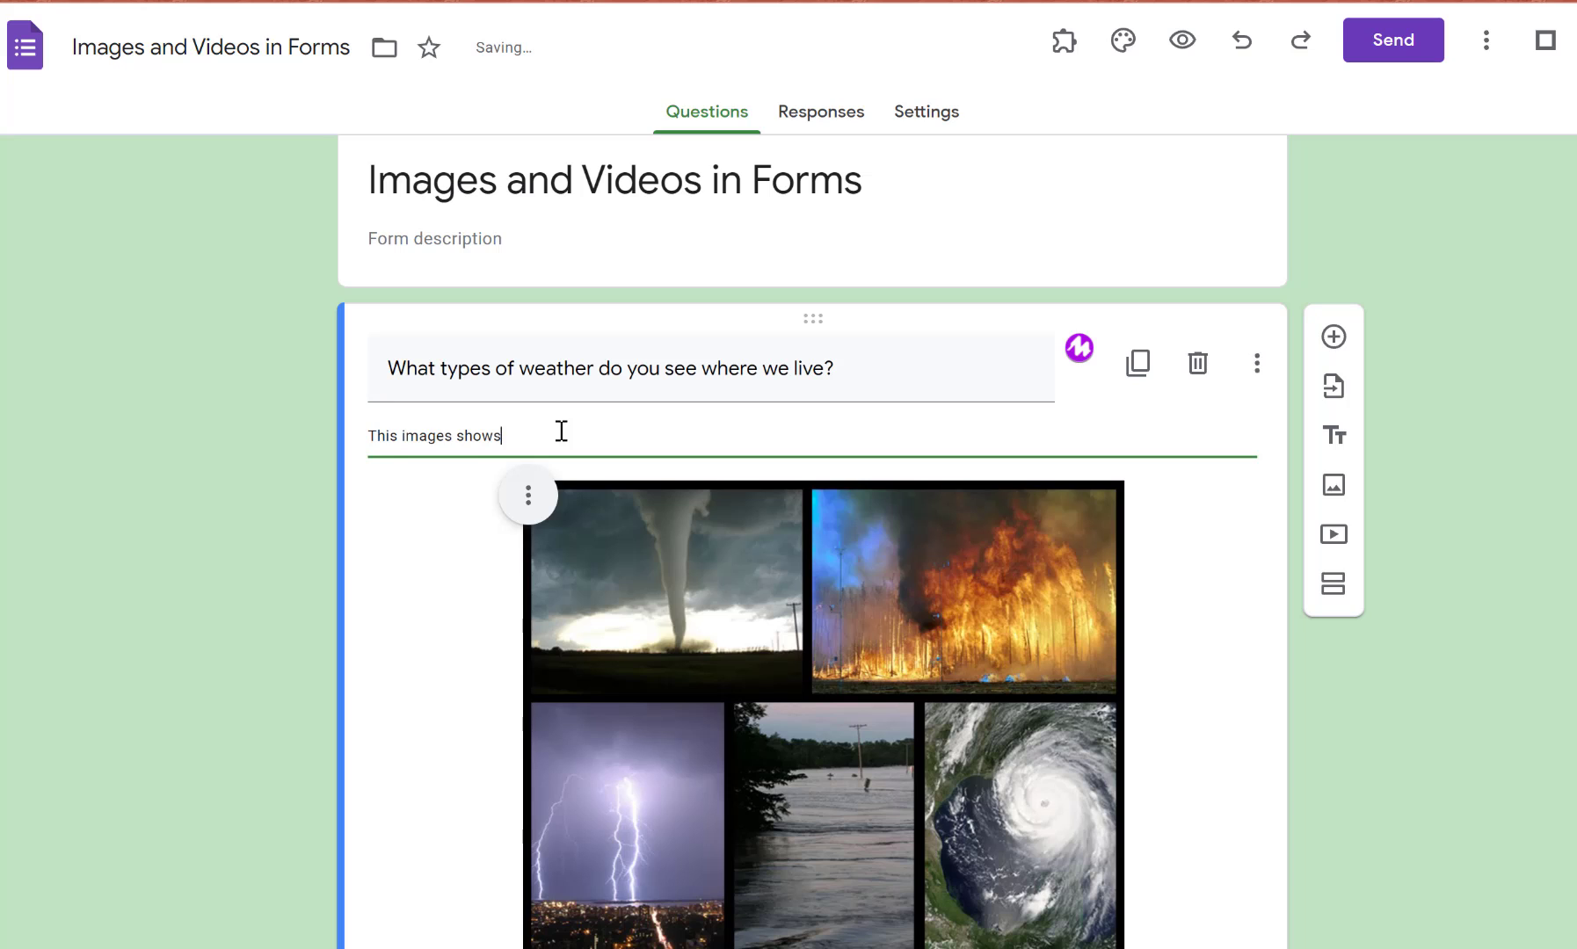
{"action": "type", "text": " several types"}
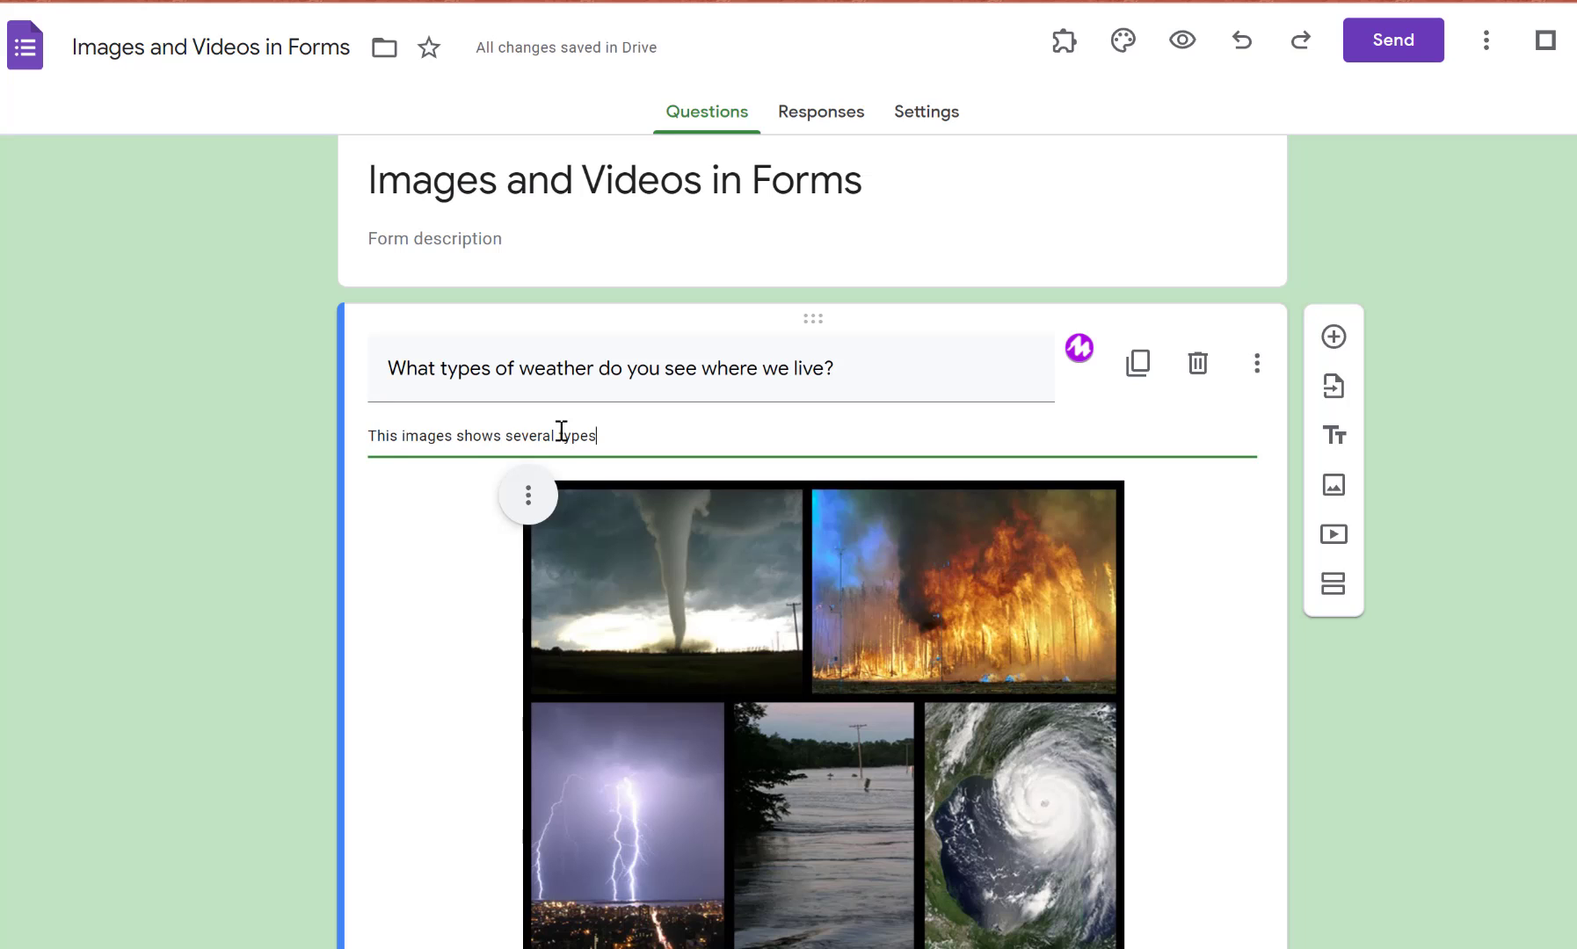
{"action": "type", "text": " of weather, i"}
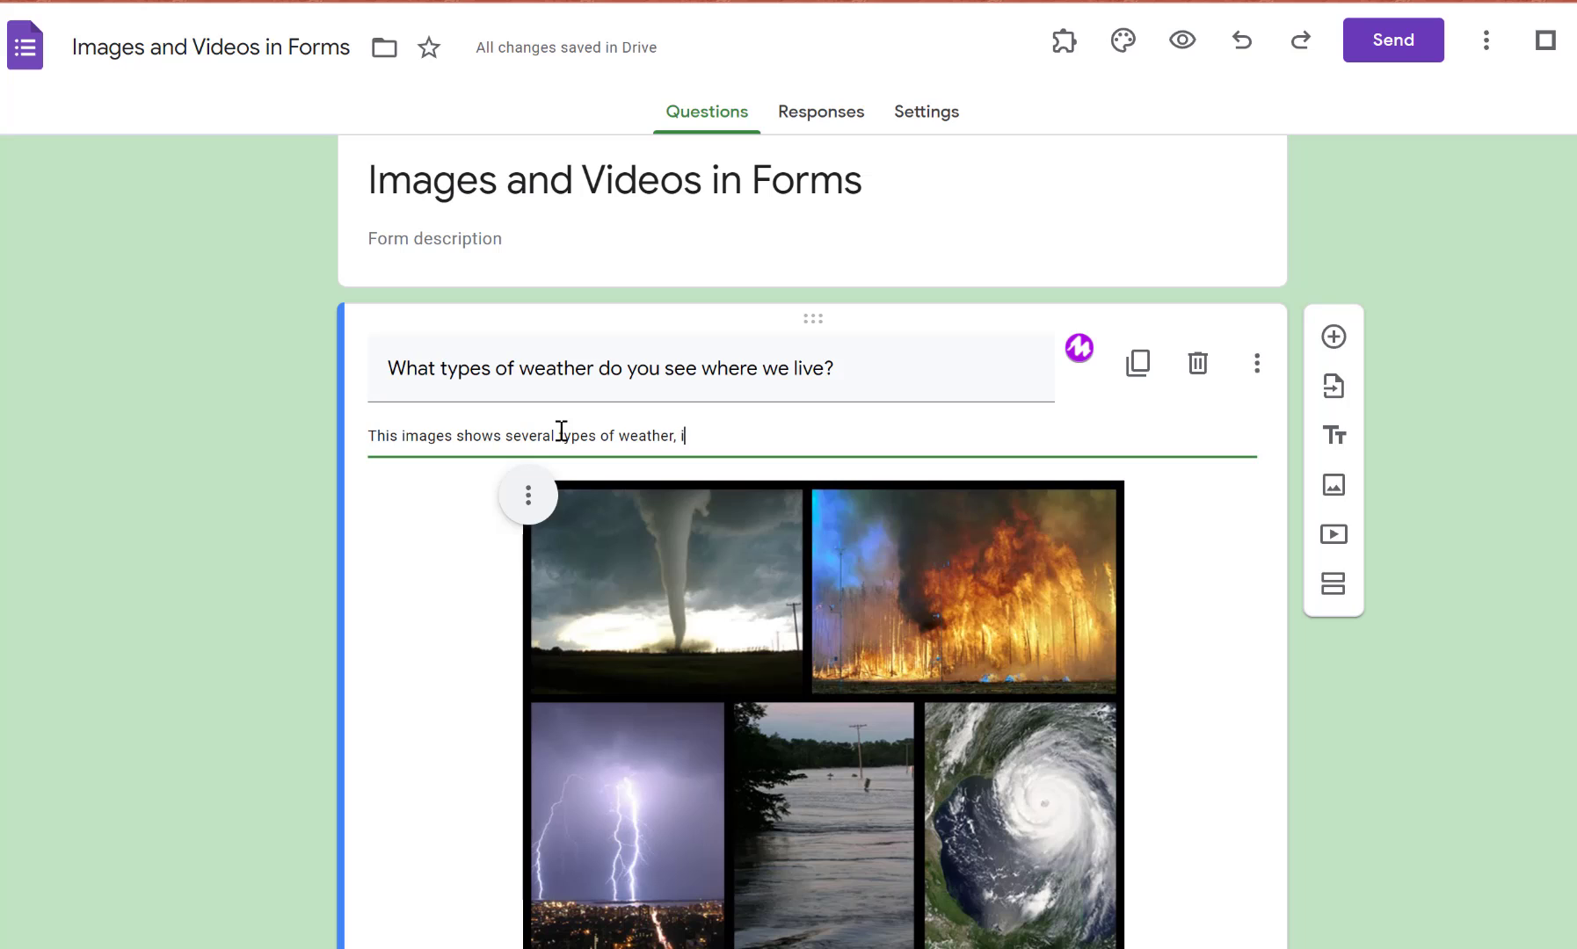
{"action": "type", "text": "ncluding tornadoes, lightni"}
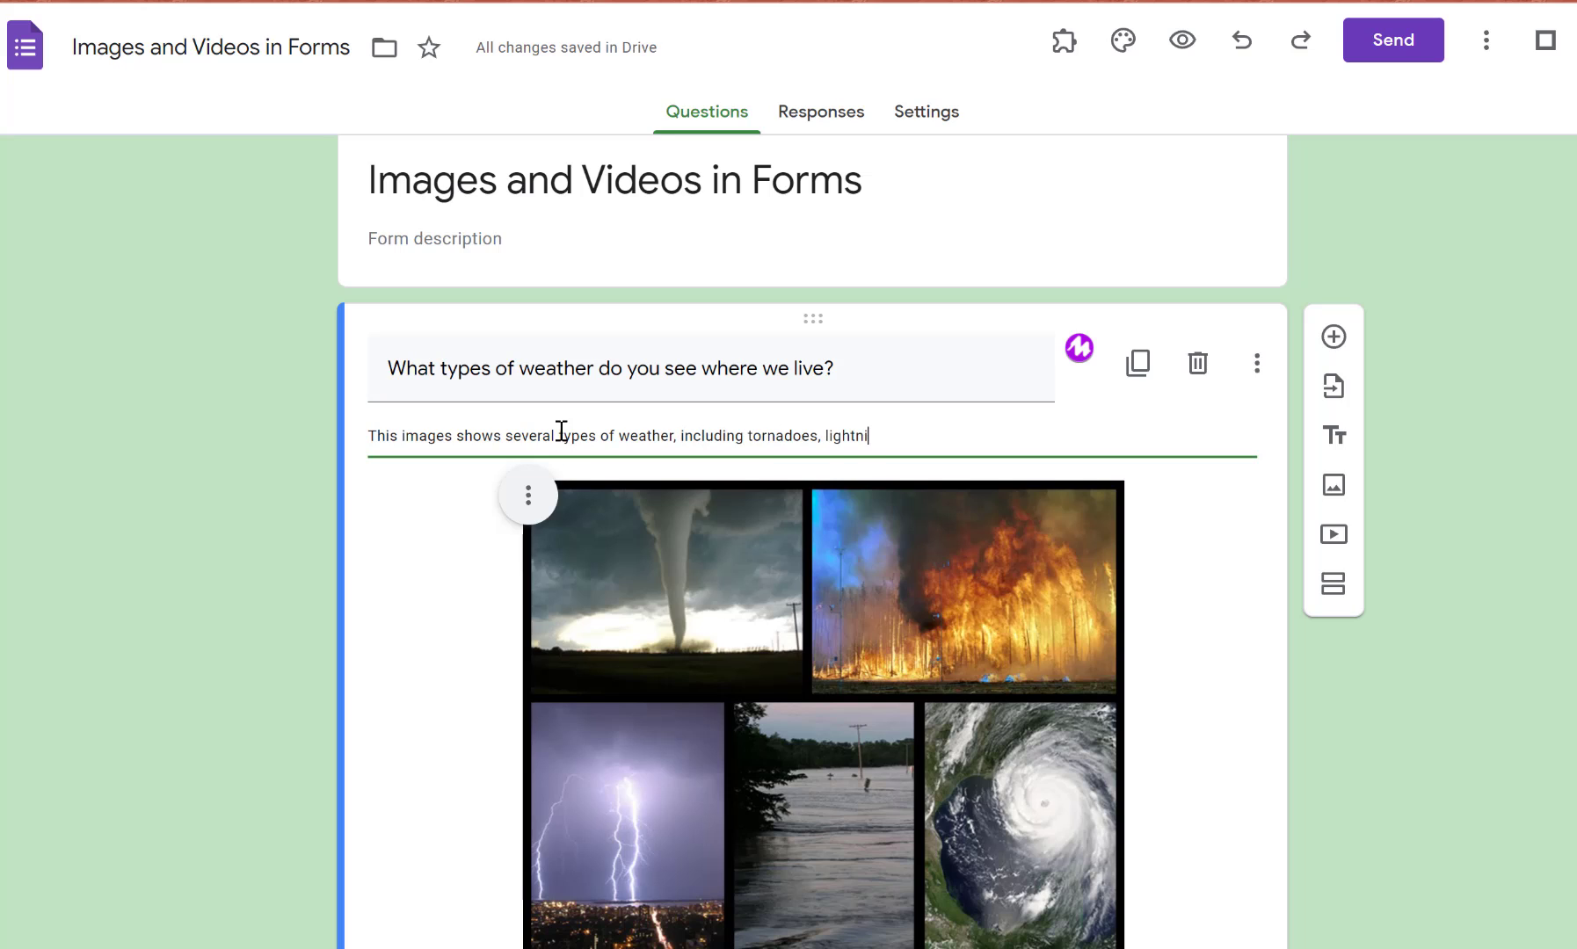
{"action": "type", "text": "ng"}
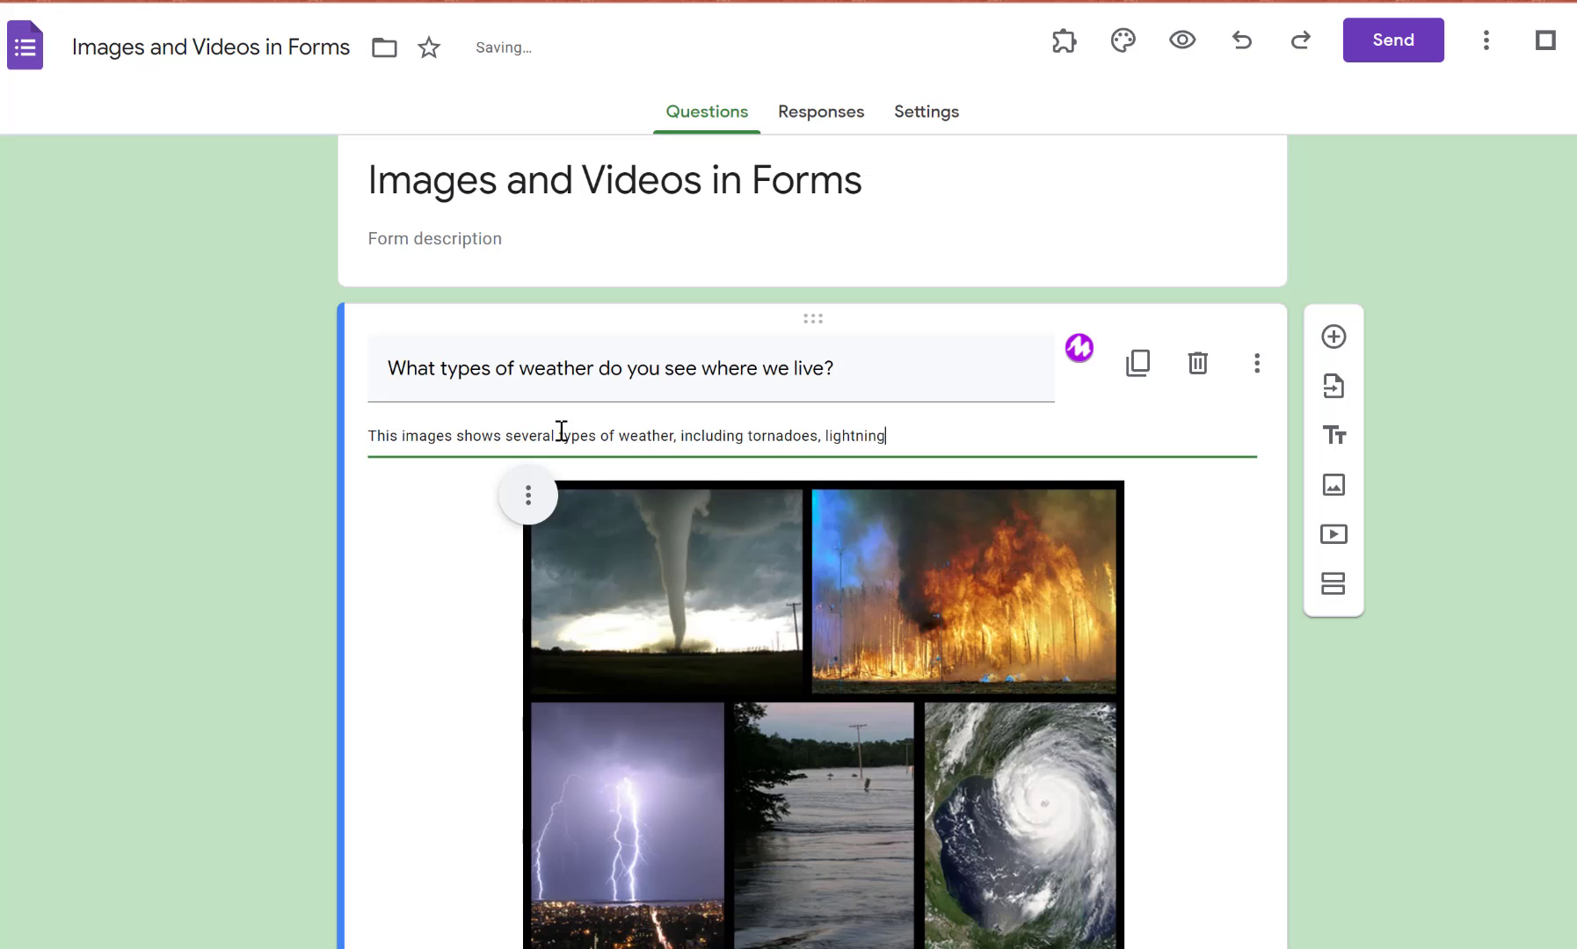
{"action": "type", "text": ", and more."}
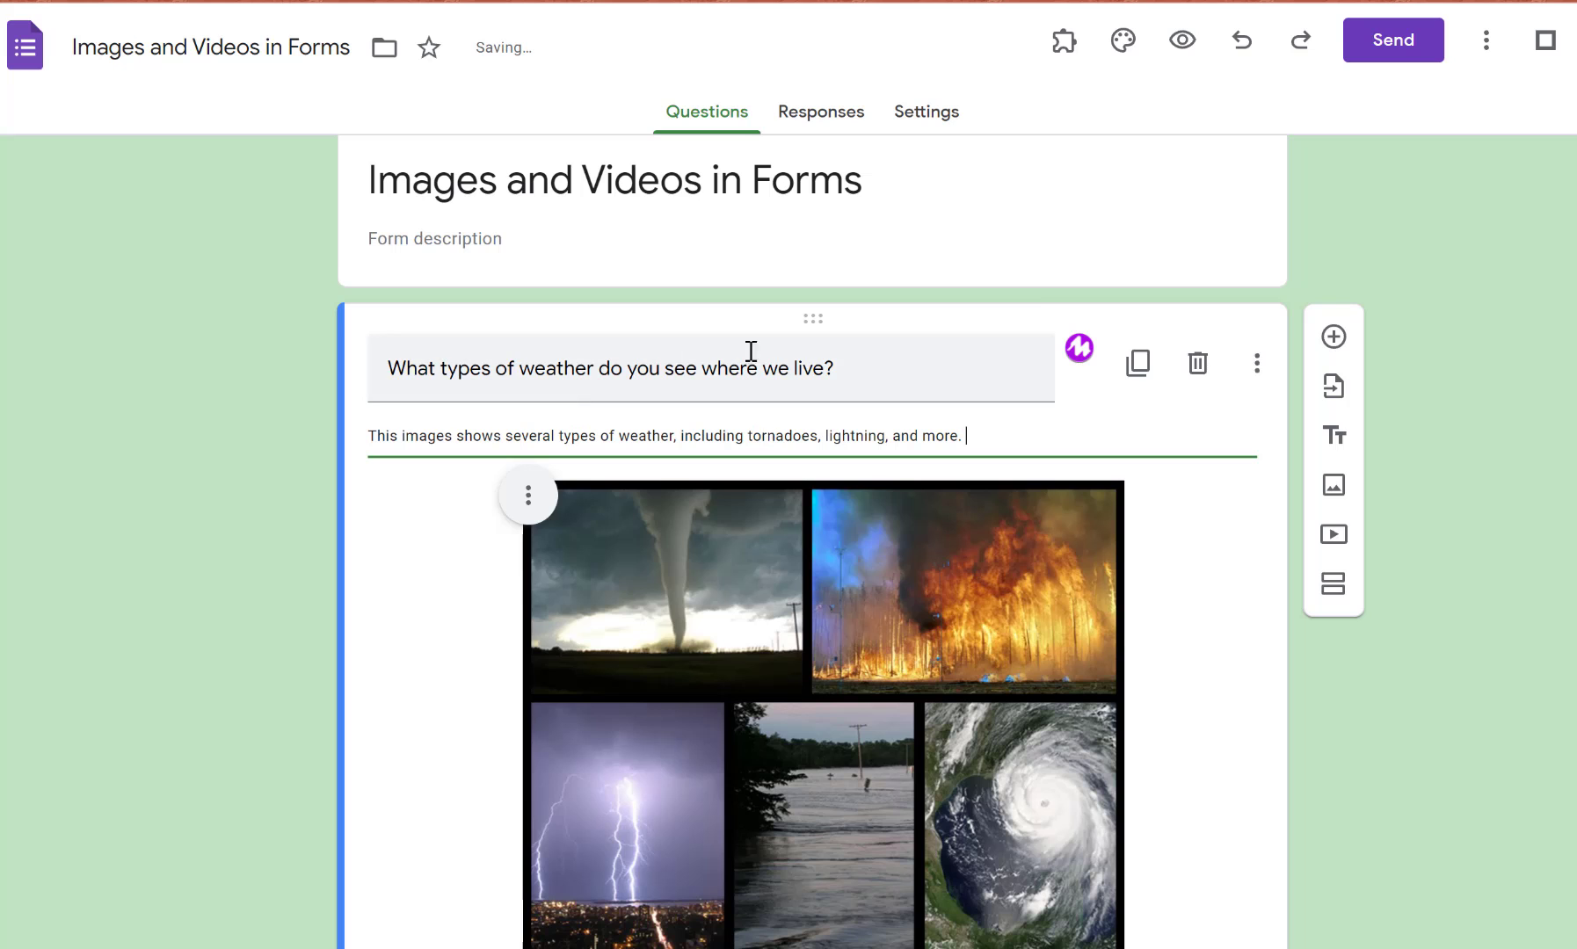
Step: Add a new question below the weather image
{"action": "scroll", "coordinate": [1052, 497], "scroll_direction": "down", "scroll_amount": 5}
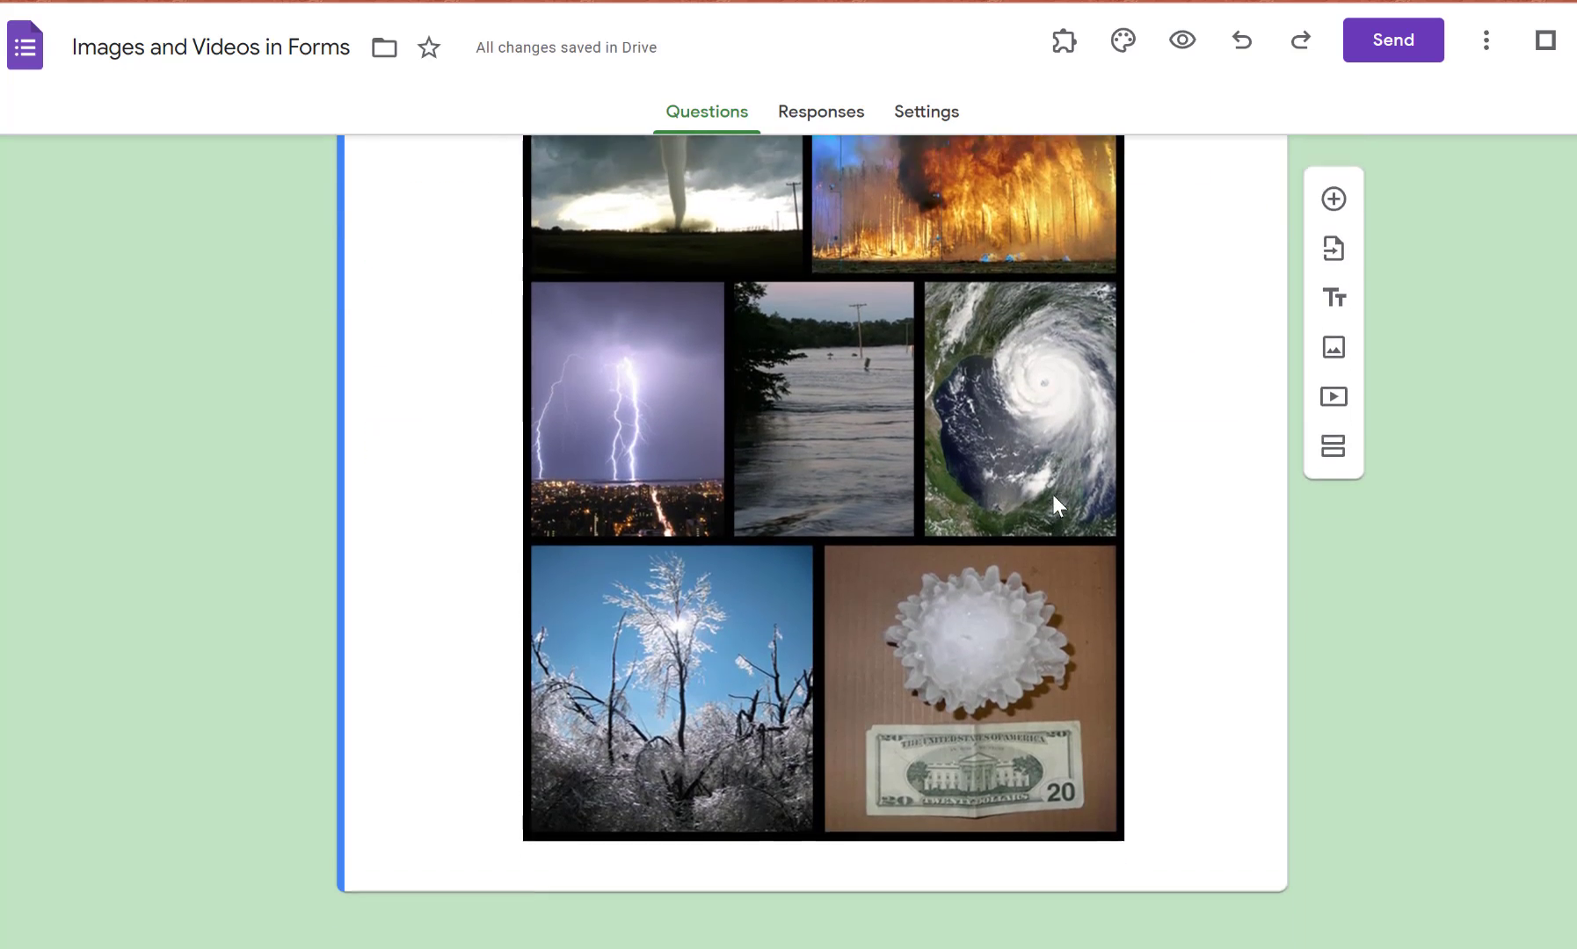
{"action": "scroll", "coordinate": [1052, 494], "scroll_direction": "up", "scroll_amount": 4}
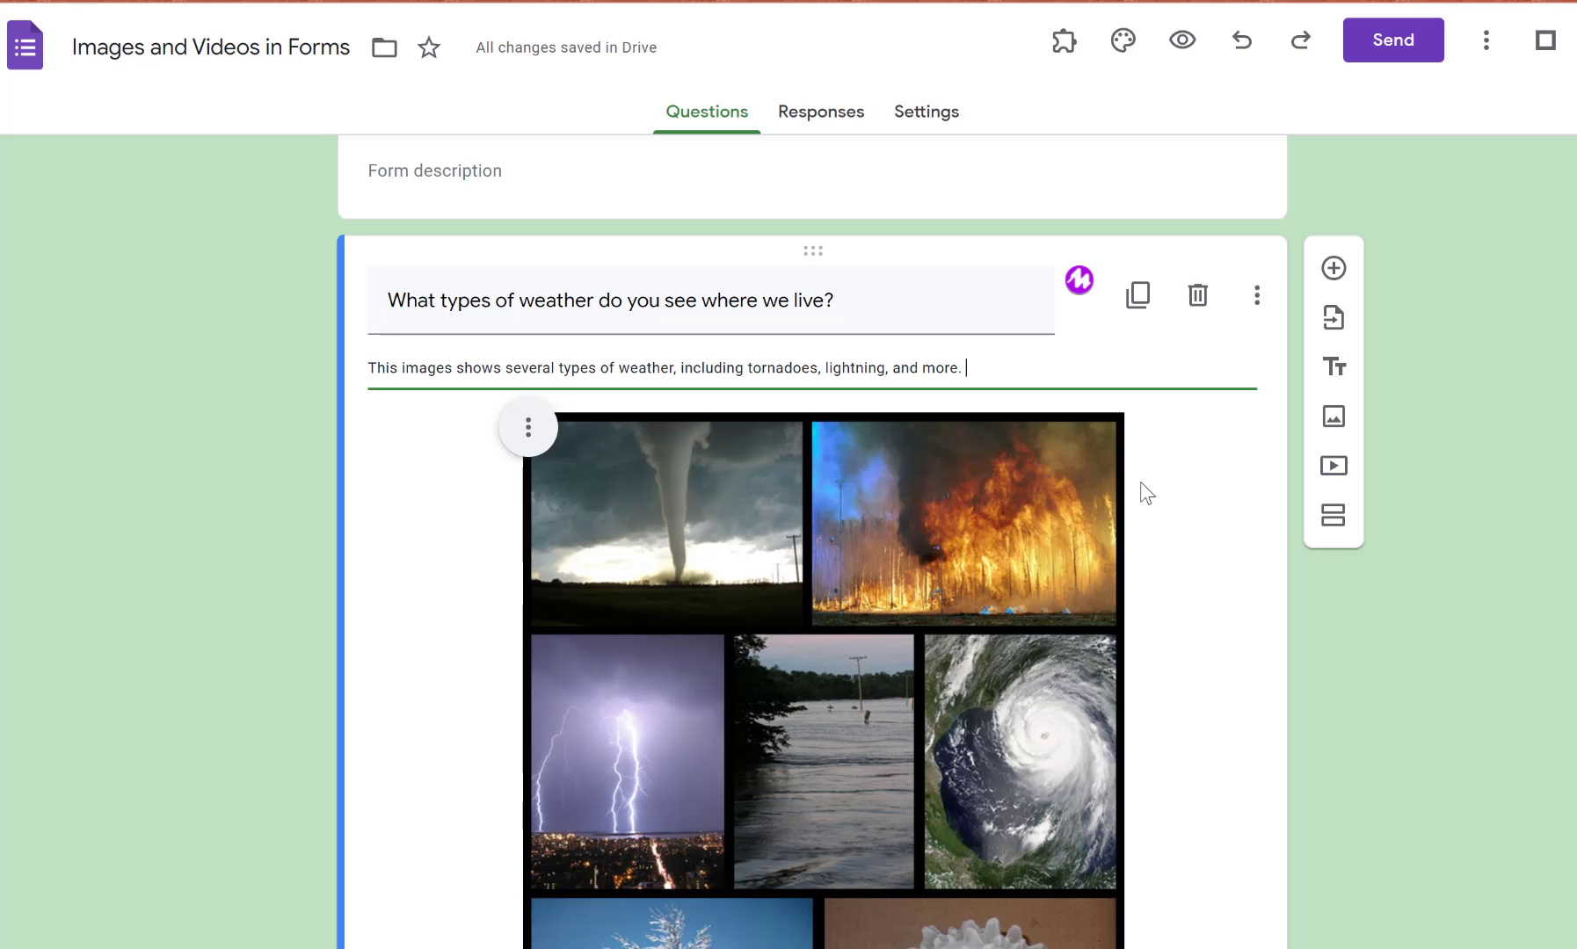
{"action": "scroll", "coordinate": [1142, 492], "scroll_direction": "down", "scroll_amount": 4}
{"action": "scroll", "coordinate": [1176, 513], "scroll_direction": "up", "scroll_amount": 3}
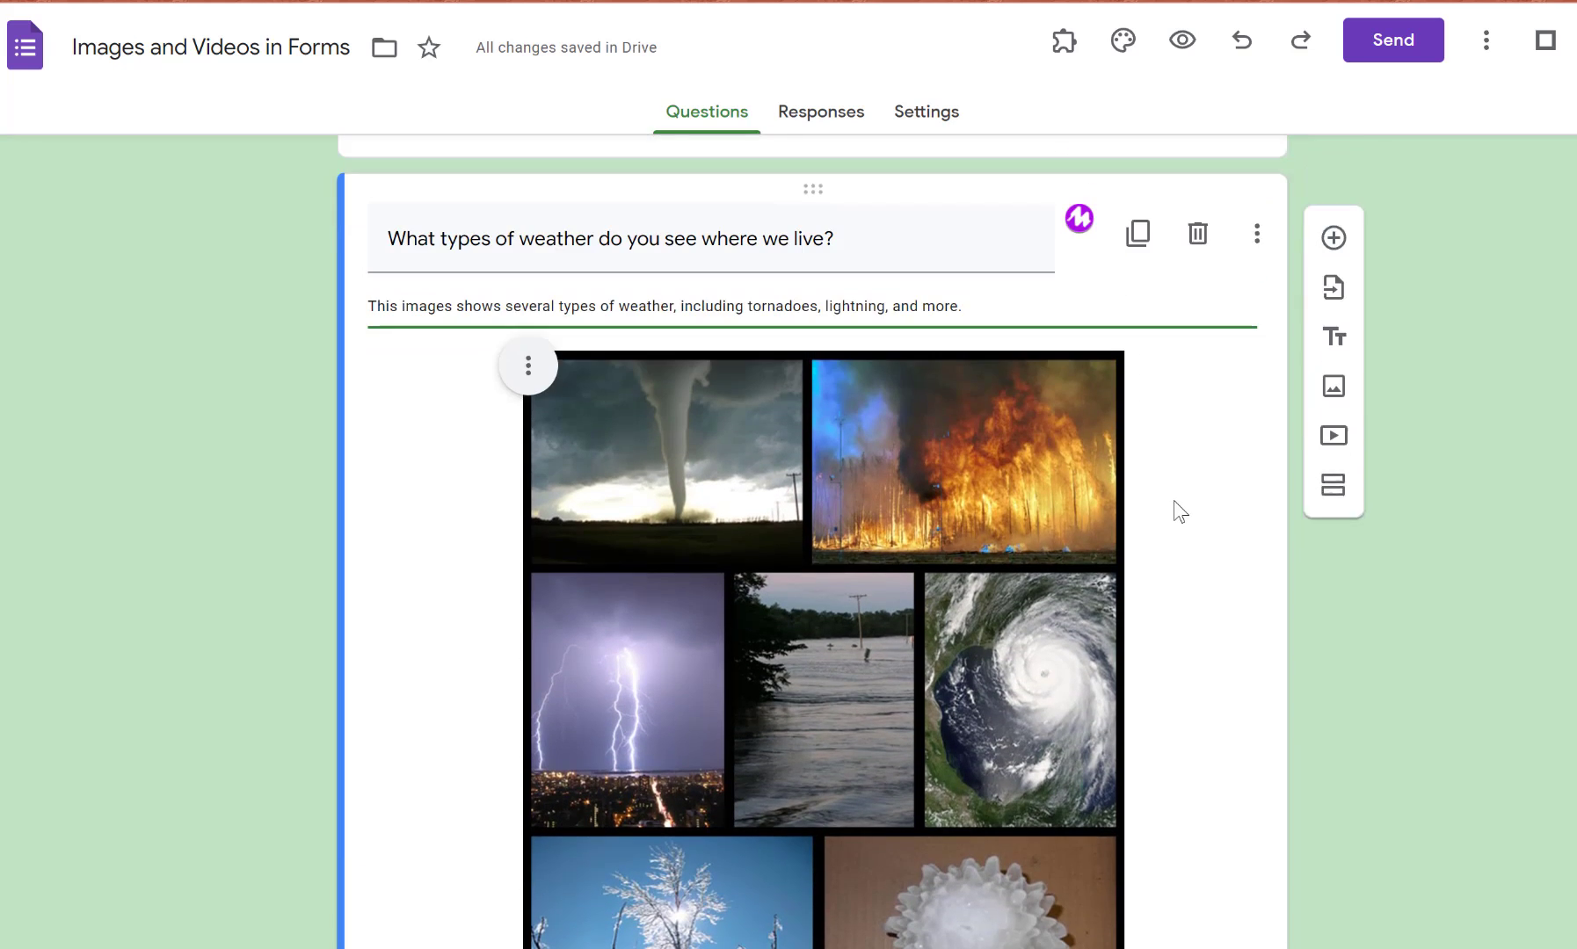
{"action": "scroll", "coordinate": [1174, 510], "scroll_direction": "down", "scroll_amount": 2}
{"action": "left_click", "coordinate": [1334, 183]}
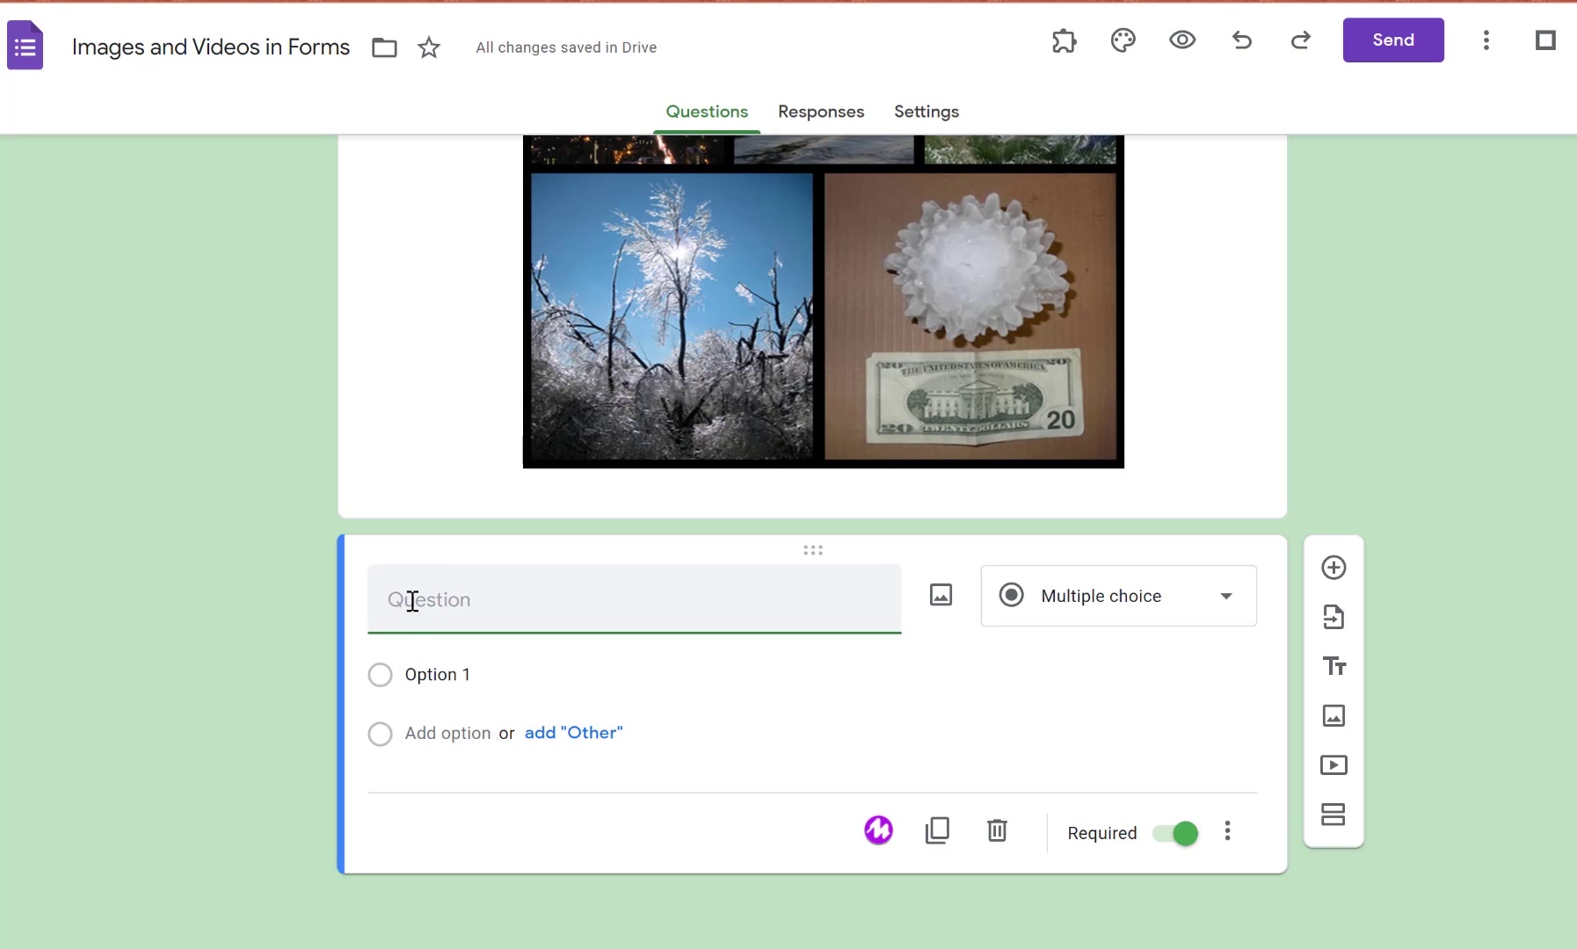
Step: Enter "What type of weather is outside today?" as the new question's text
{"action": "type", "text": "What ype of"}
{"action": "key", "text": "BackSpace"}
{"action": "key", "text": "BackSpace"}
{"action": "key", "text": "BackSpace"}
{"action": "key", "text": "BackSpace"}
{"action": "key", "text": "BackSpace"}
{"action": "key", "text": "BackSpace"}
{"action": "type", "text": "type o"}
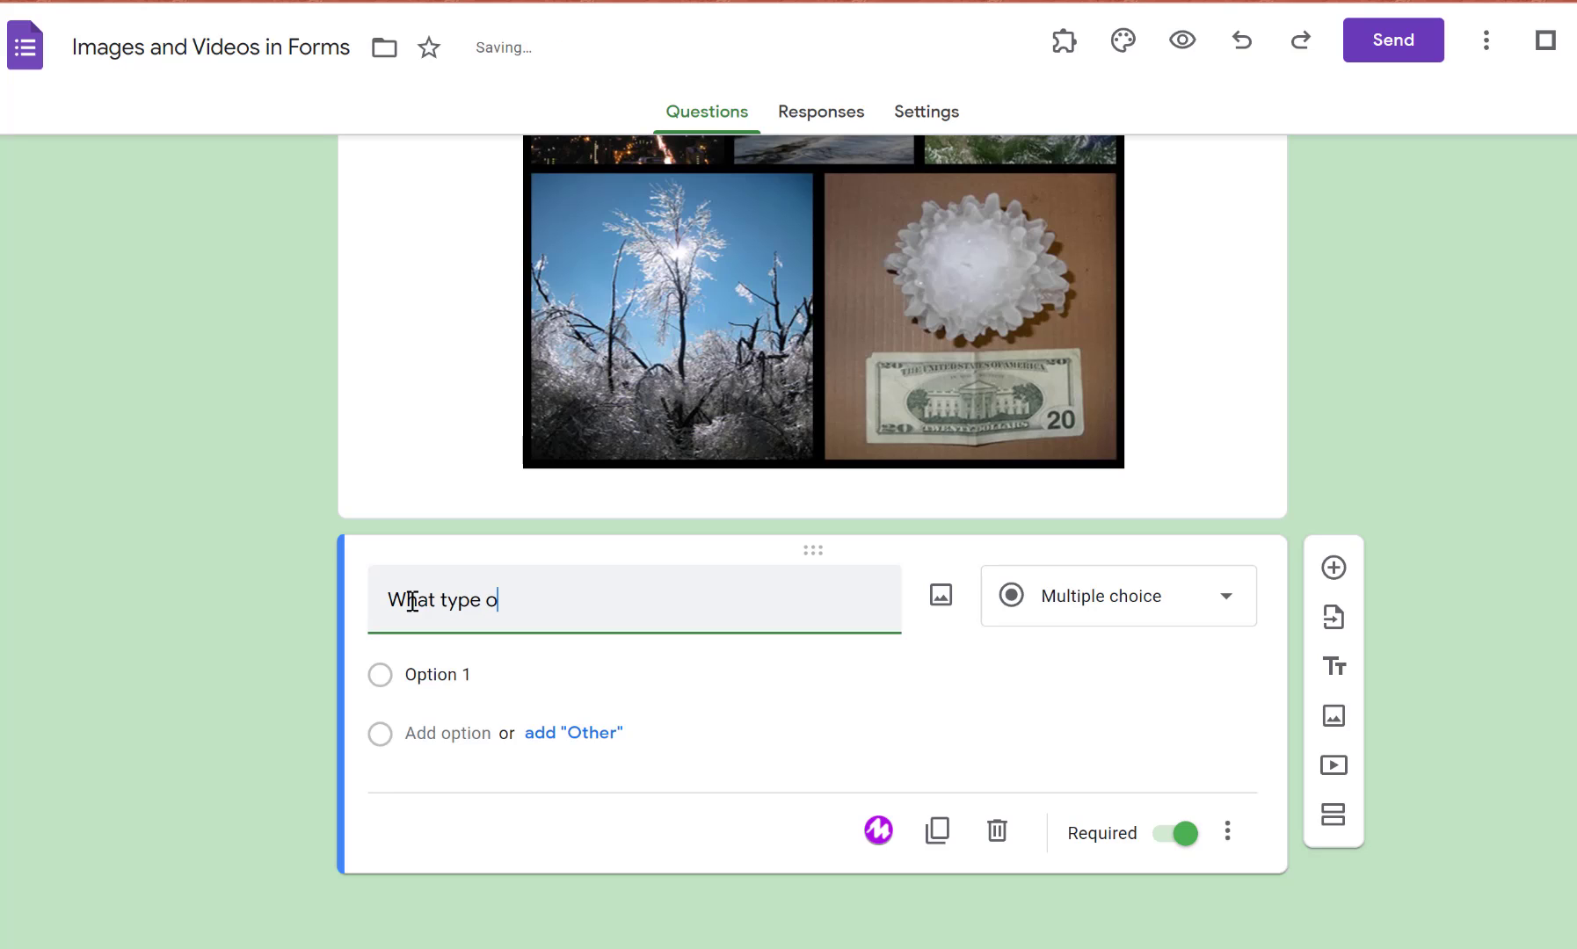
{"action": "type", "text": "f weather"}
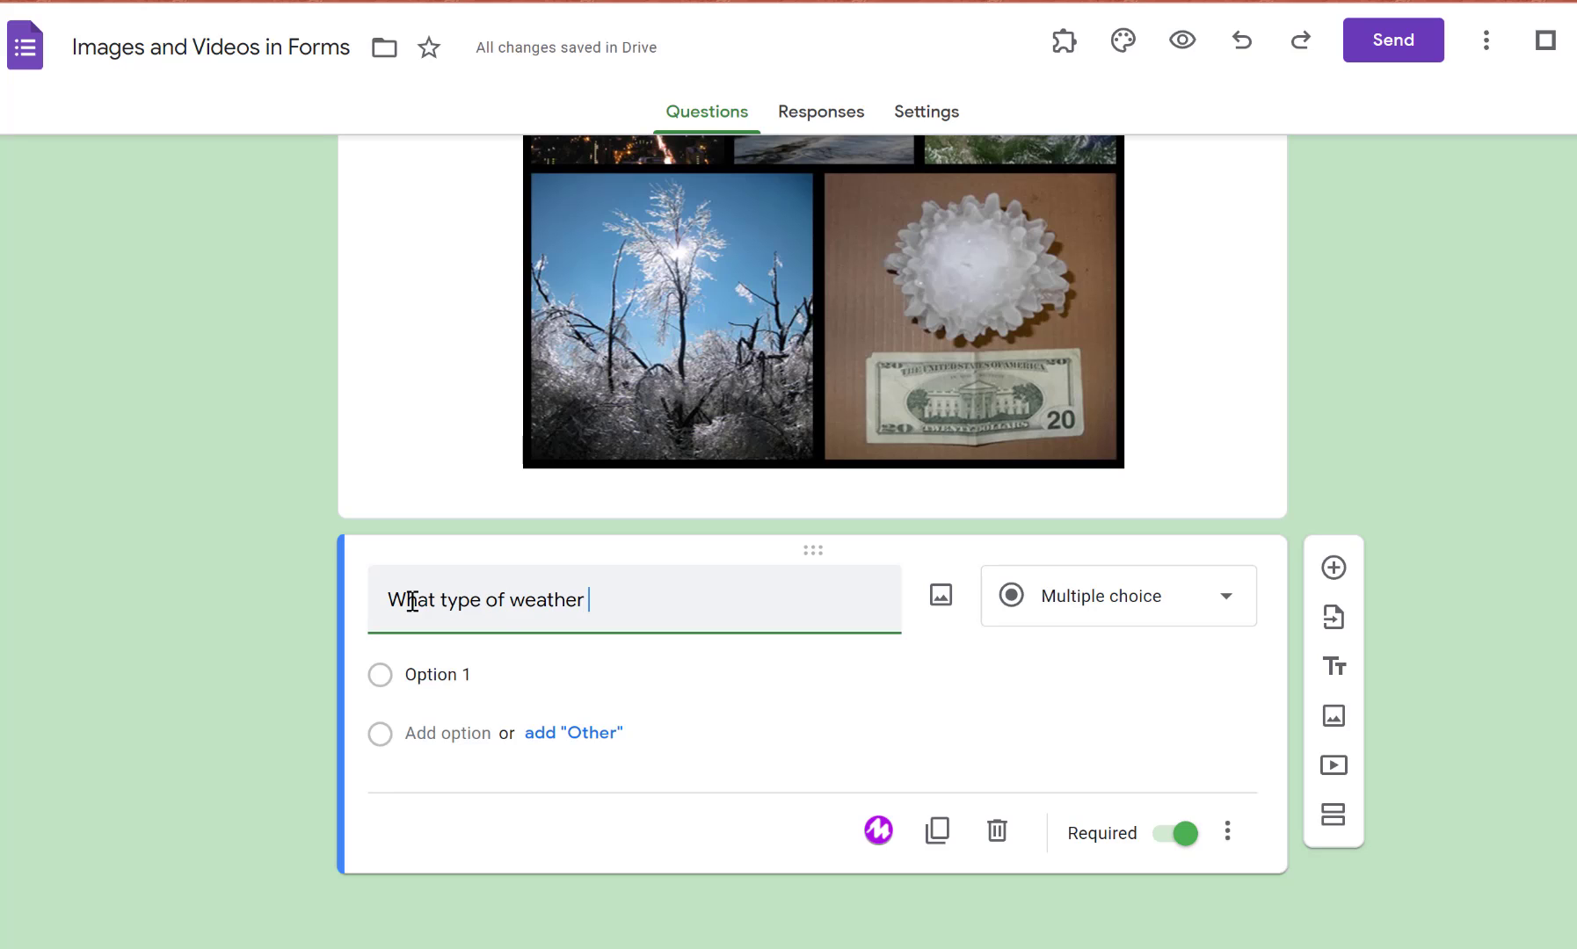
{"action": "type", "text": " is outside toda"}
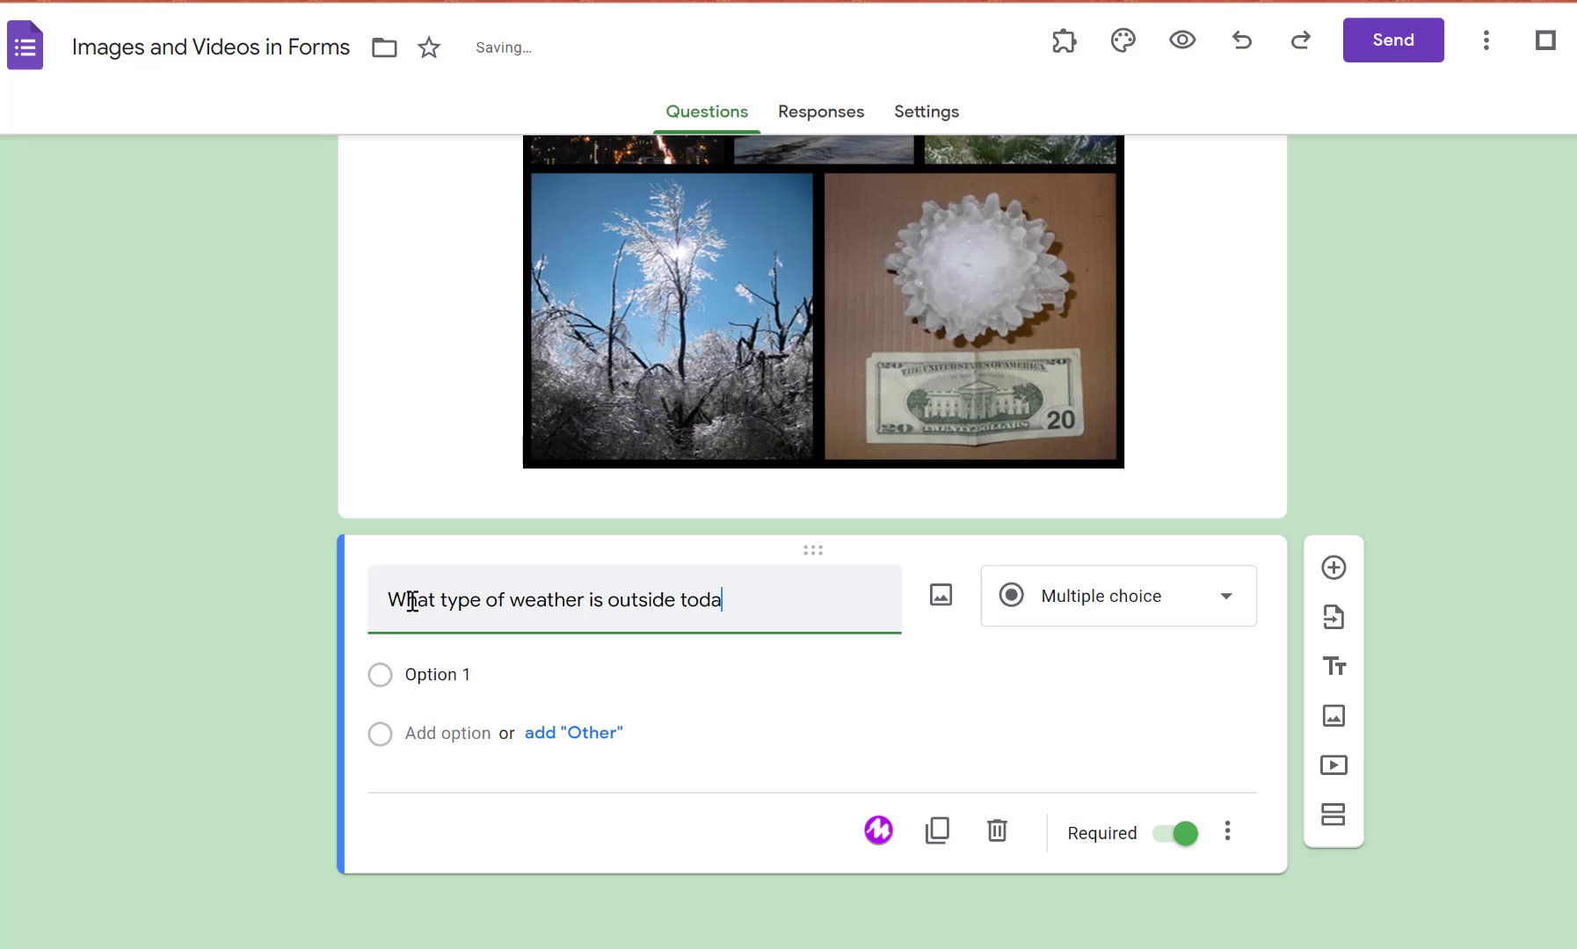
{"action": "type", "text": "y?"}
{"action": "left_click", "coordinate": [942, 599]}
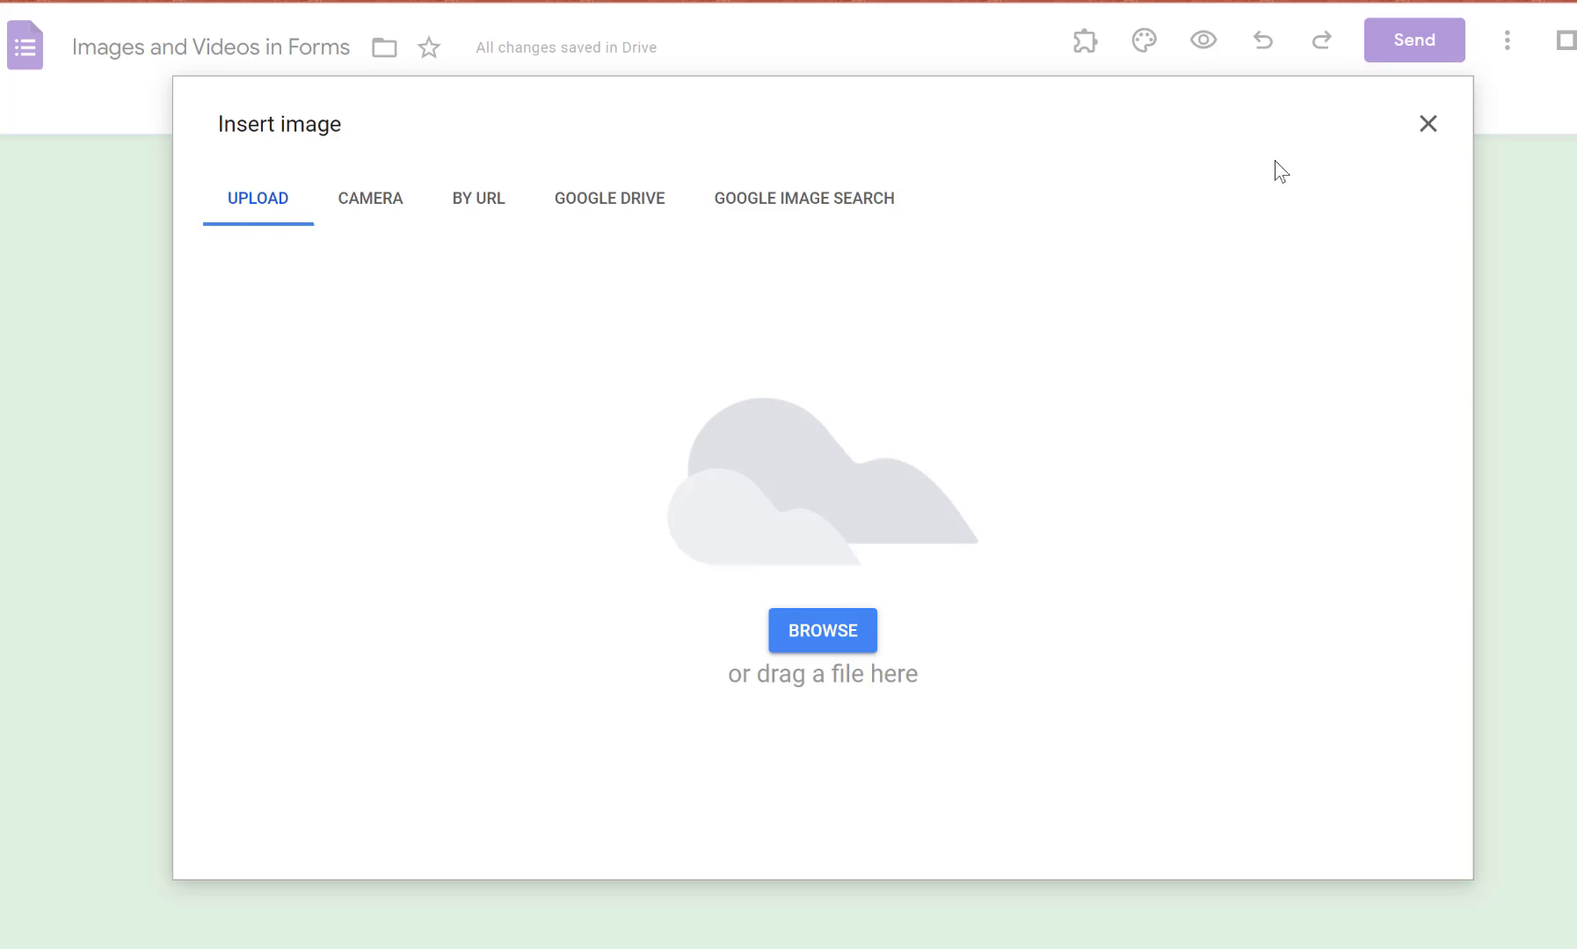
{"action": "left_click", "coordinate": [1428, 125]}
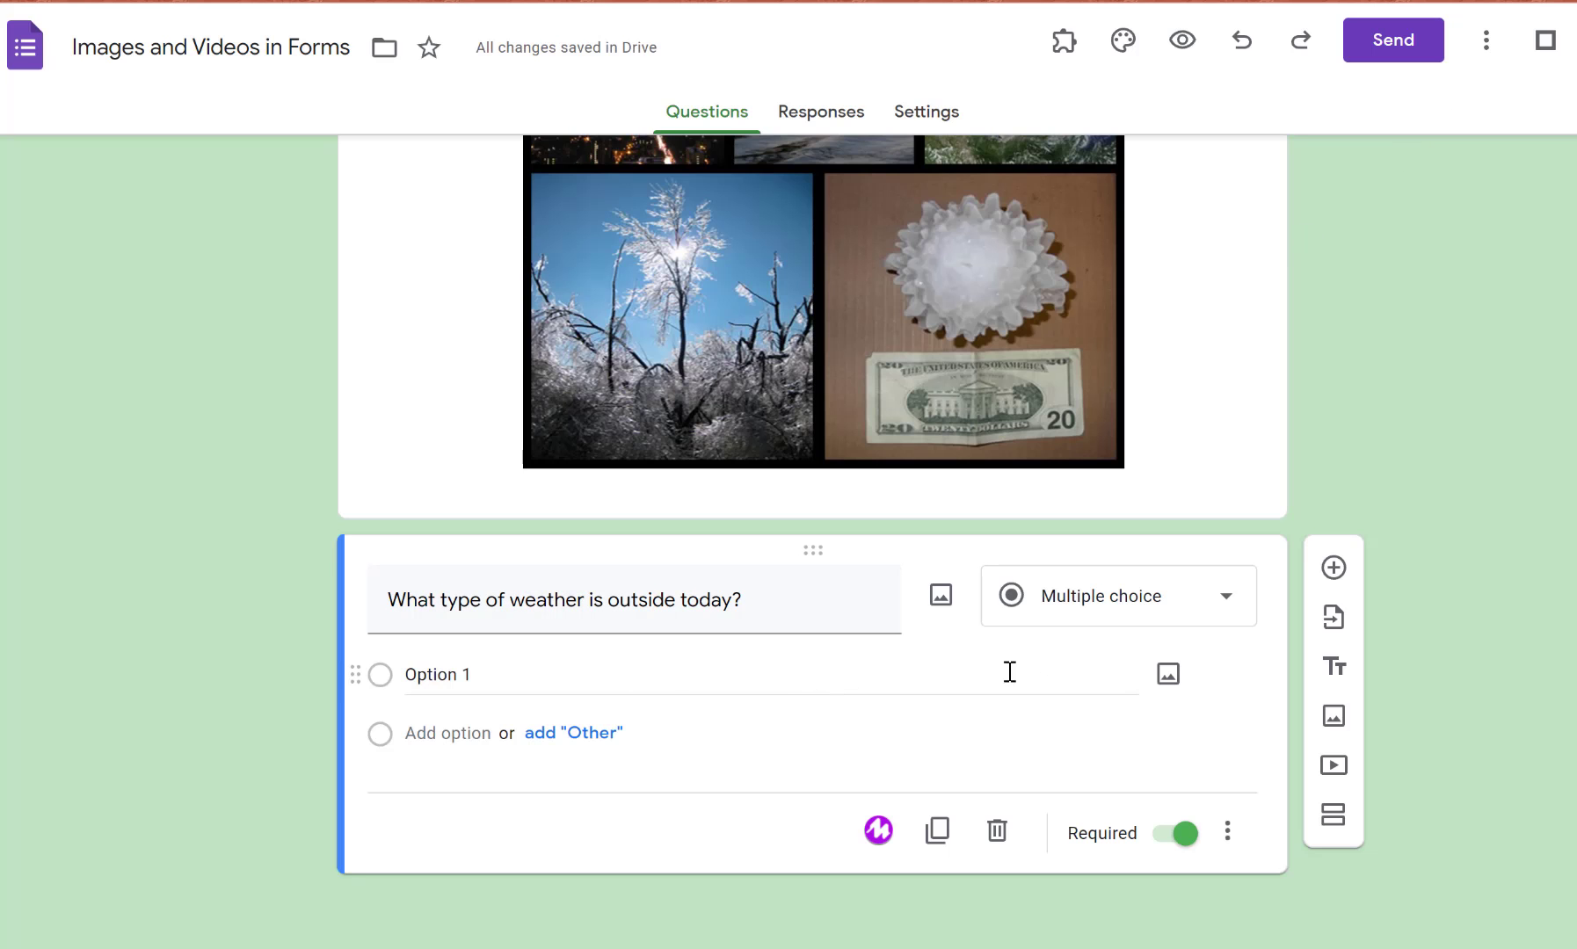
Step: Give the multiple-choice weather question three answer options: "rainy", "snowing" and "sunny"
{"action": "left_click", "coordinate": [801, 674]}
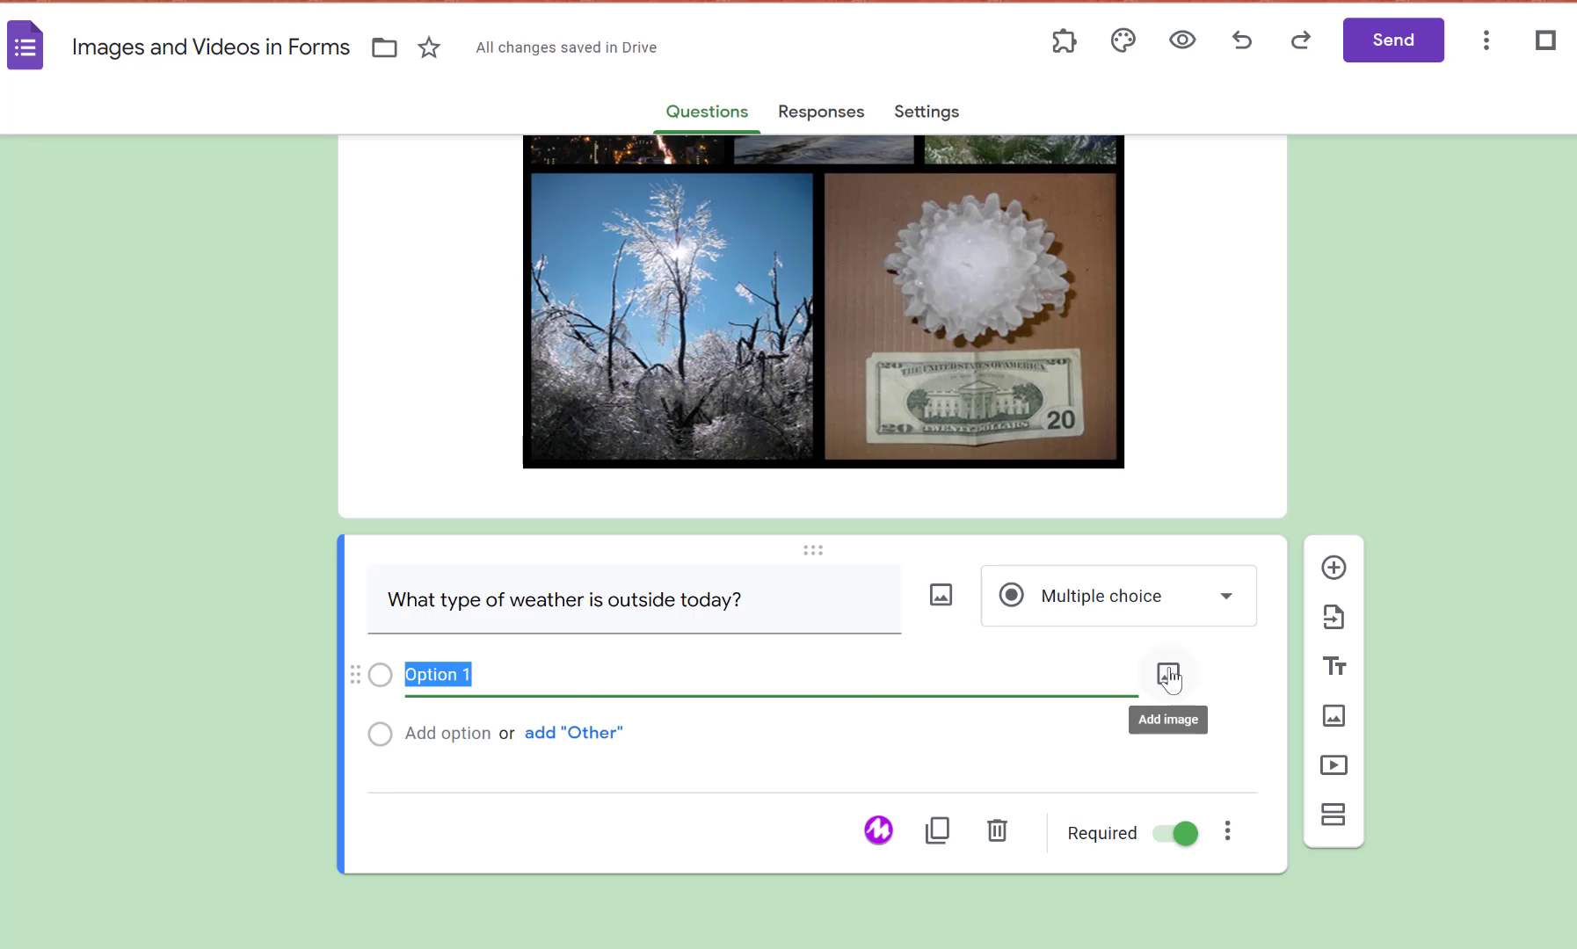
{"action": "type", "text": "rainy"}
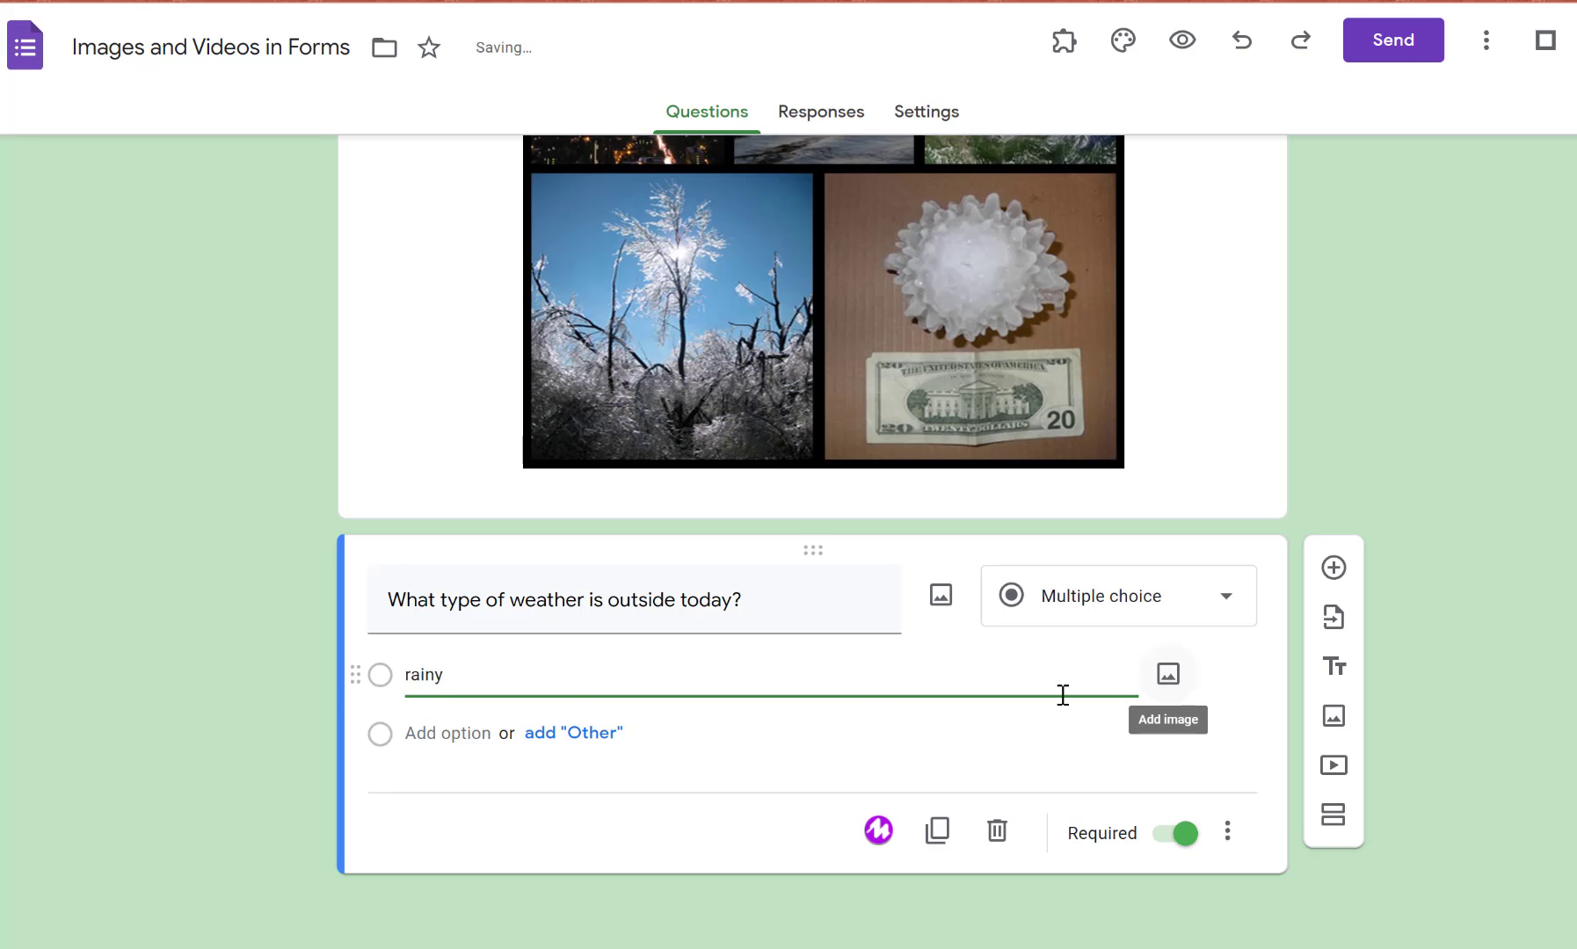
{"action": "left_click", "coordinate": [448, 739]}
{"action": "type", "text": "snowing"}
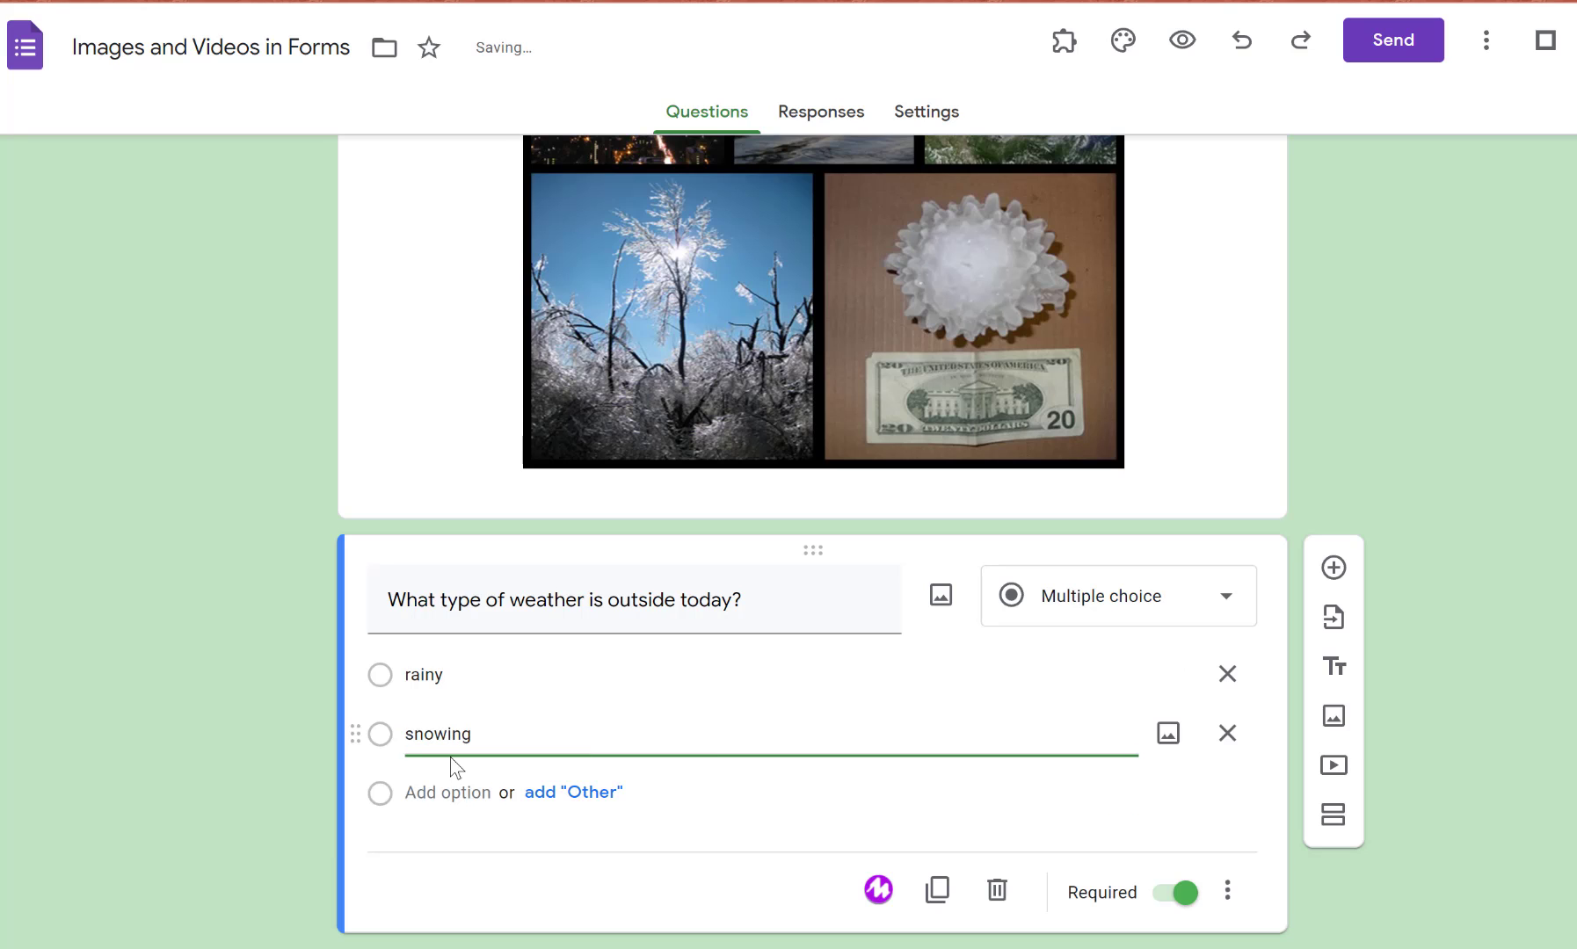
{"action": "left_click", "coordinate": [448, 792]}
{"action": "type", "text": "sunn"}
{"action": "type", "text": "y"}
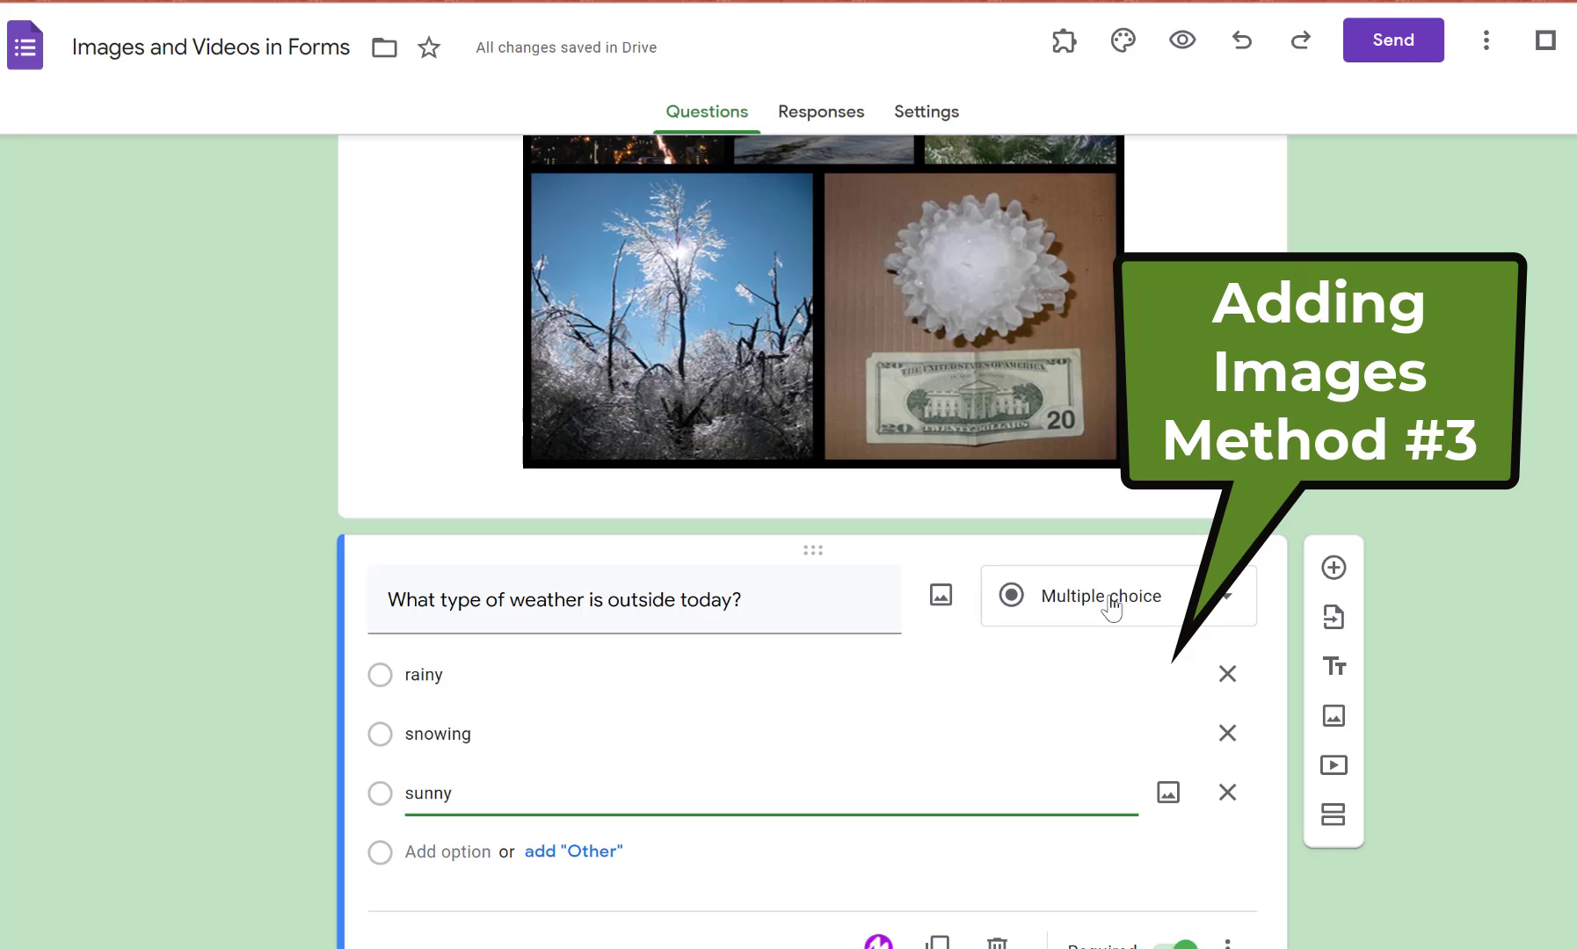
Step: Add a photo of a raindrop-covered window to the "rainy" option from a Google image search for "rain"
{"action": "left_click", "coordinate": [1169, 673]}
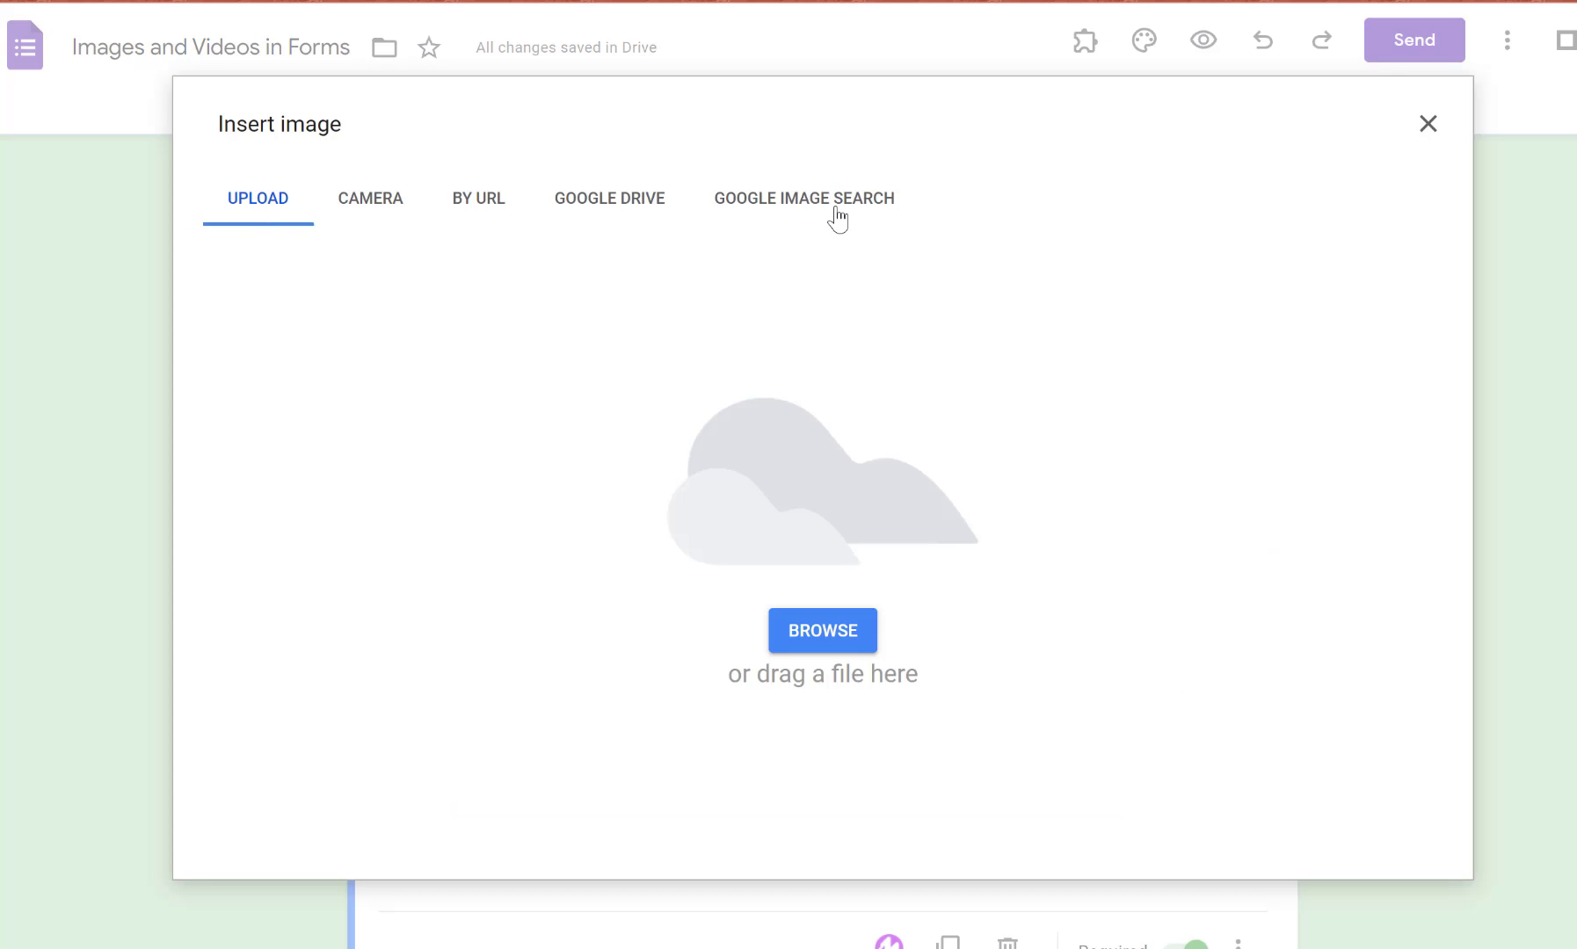
{"action": "left_click", "coordinate": [833, 218]}
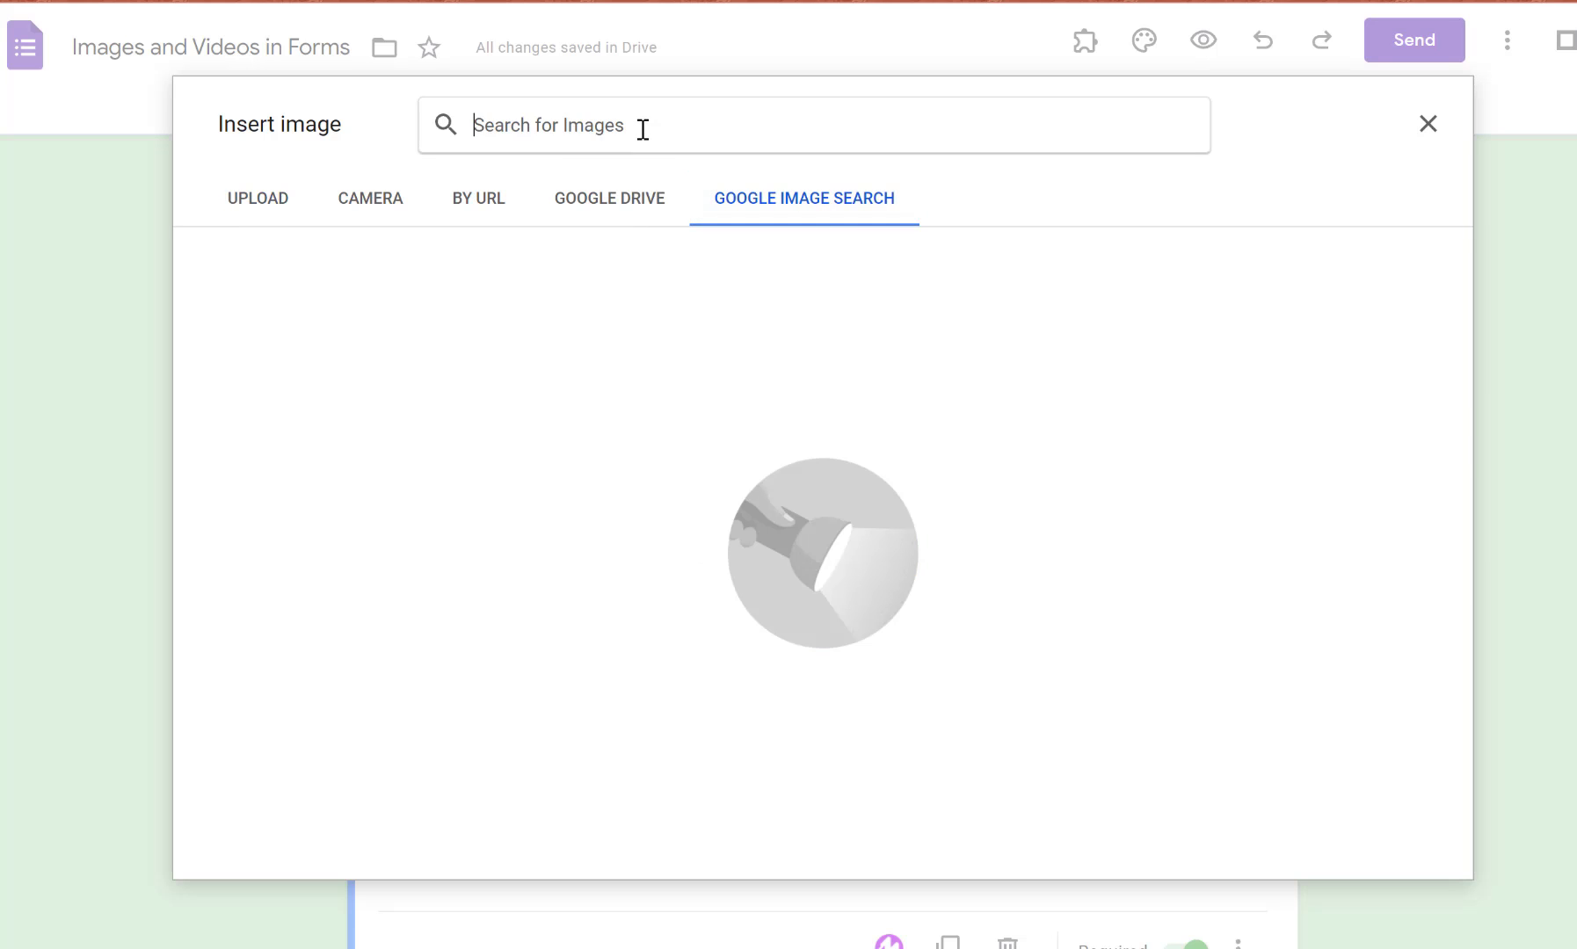
{"action": "type", "text": "rain"}
{"action": "key", "text": "Return"}
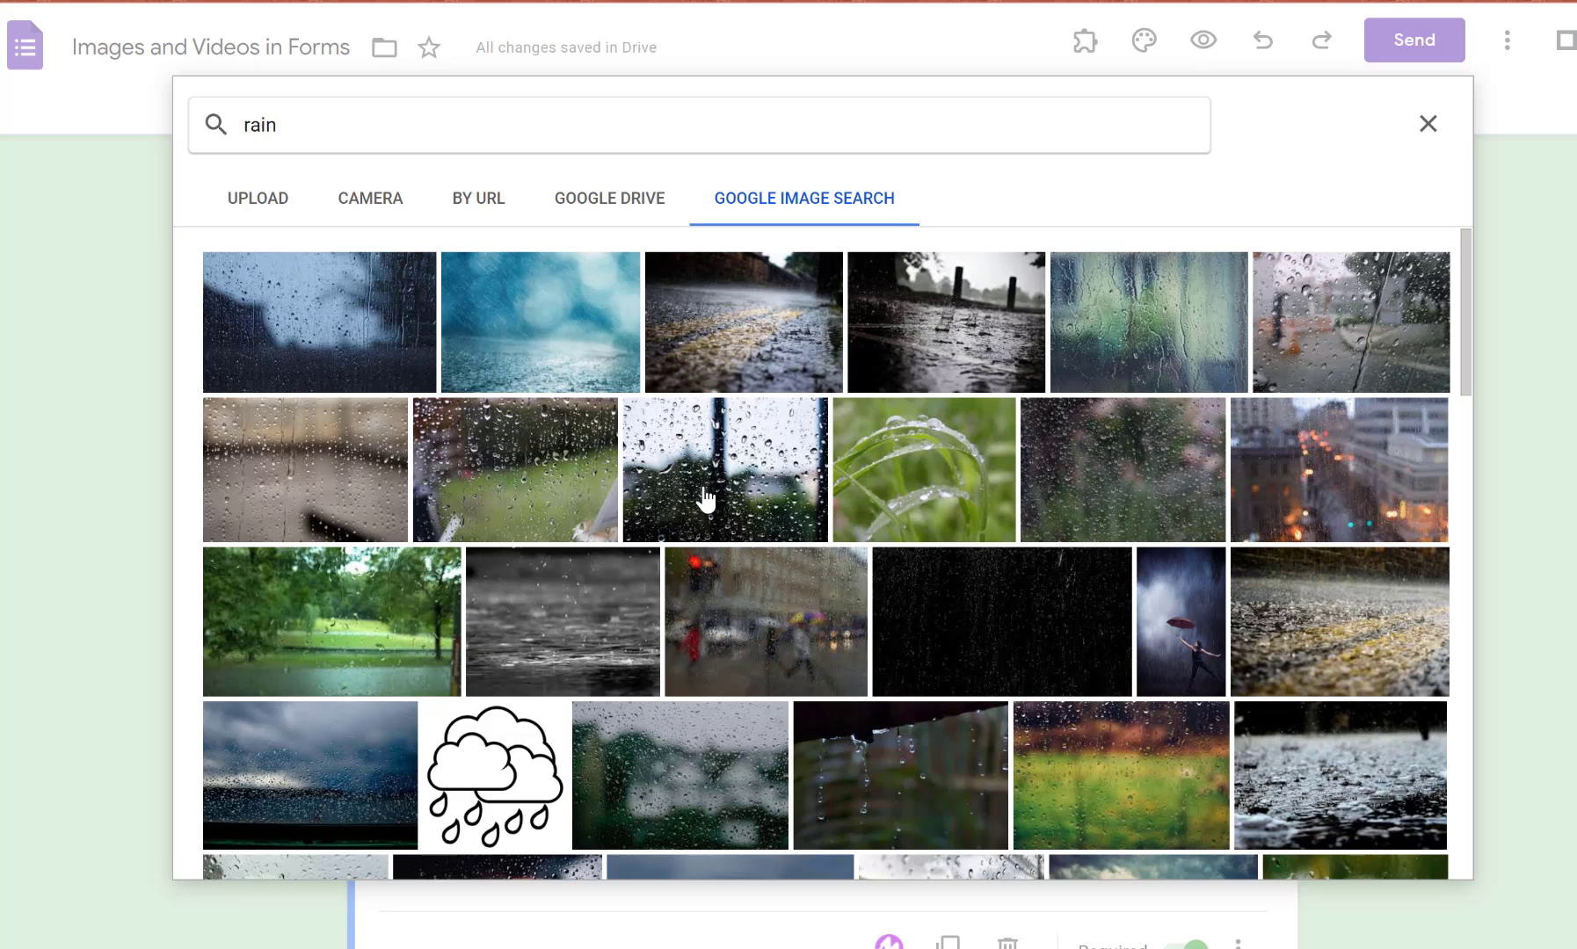
{"action": "left_click", "coordinate": [709, 483]}
{"action": "left_click", "coordinate": [1408, 849]}
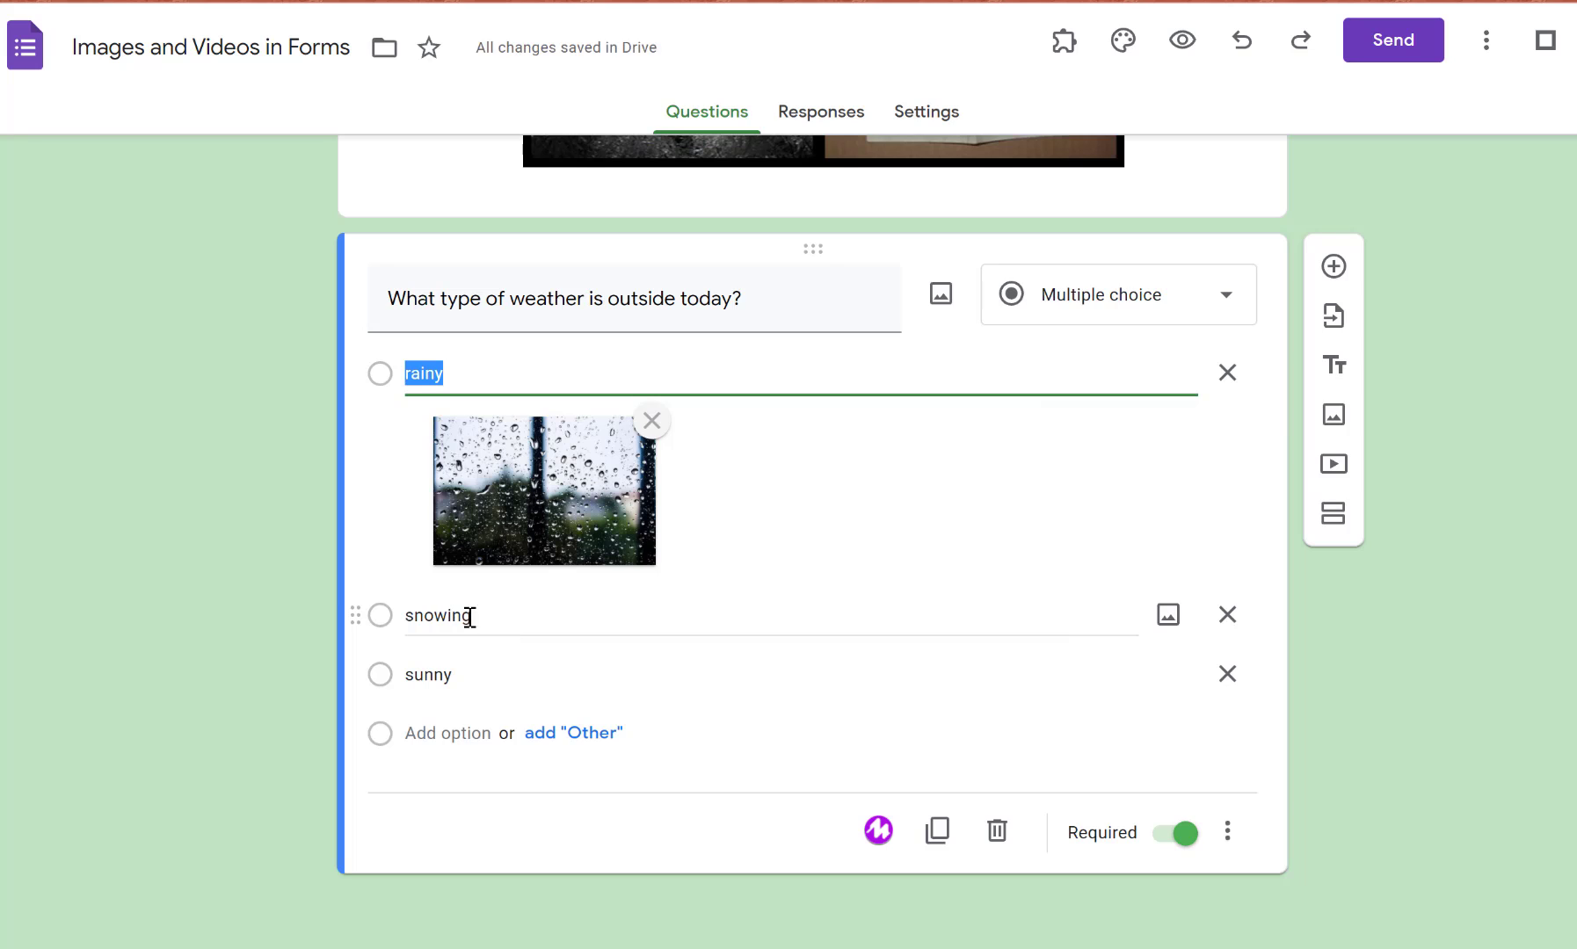
Step: Add a sunlit snowy forest photo to the "snowing" option from a Google image search for "snow"
{"action": "left_click", "coordinate": [1166, 616]}
{"action": "left_click", "coordinate": [837, 199]}
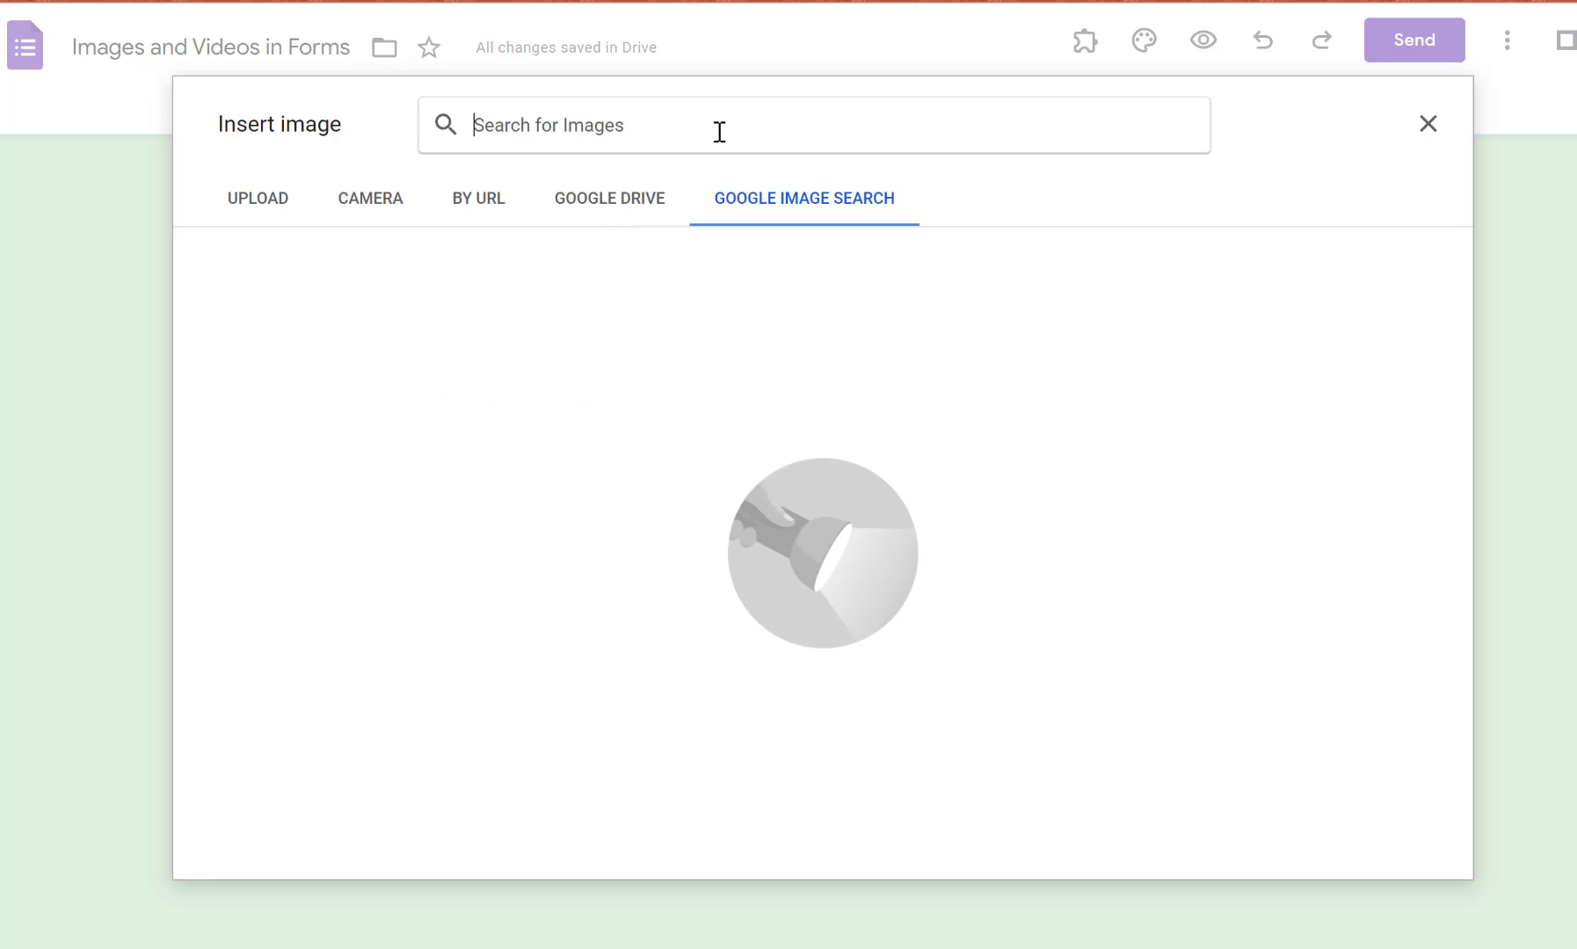
{"action": "type", "text": "snow"}
{"action": "key", "text": "Return"}
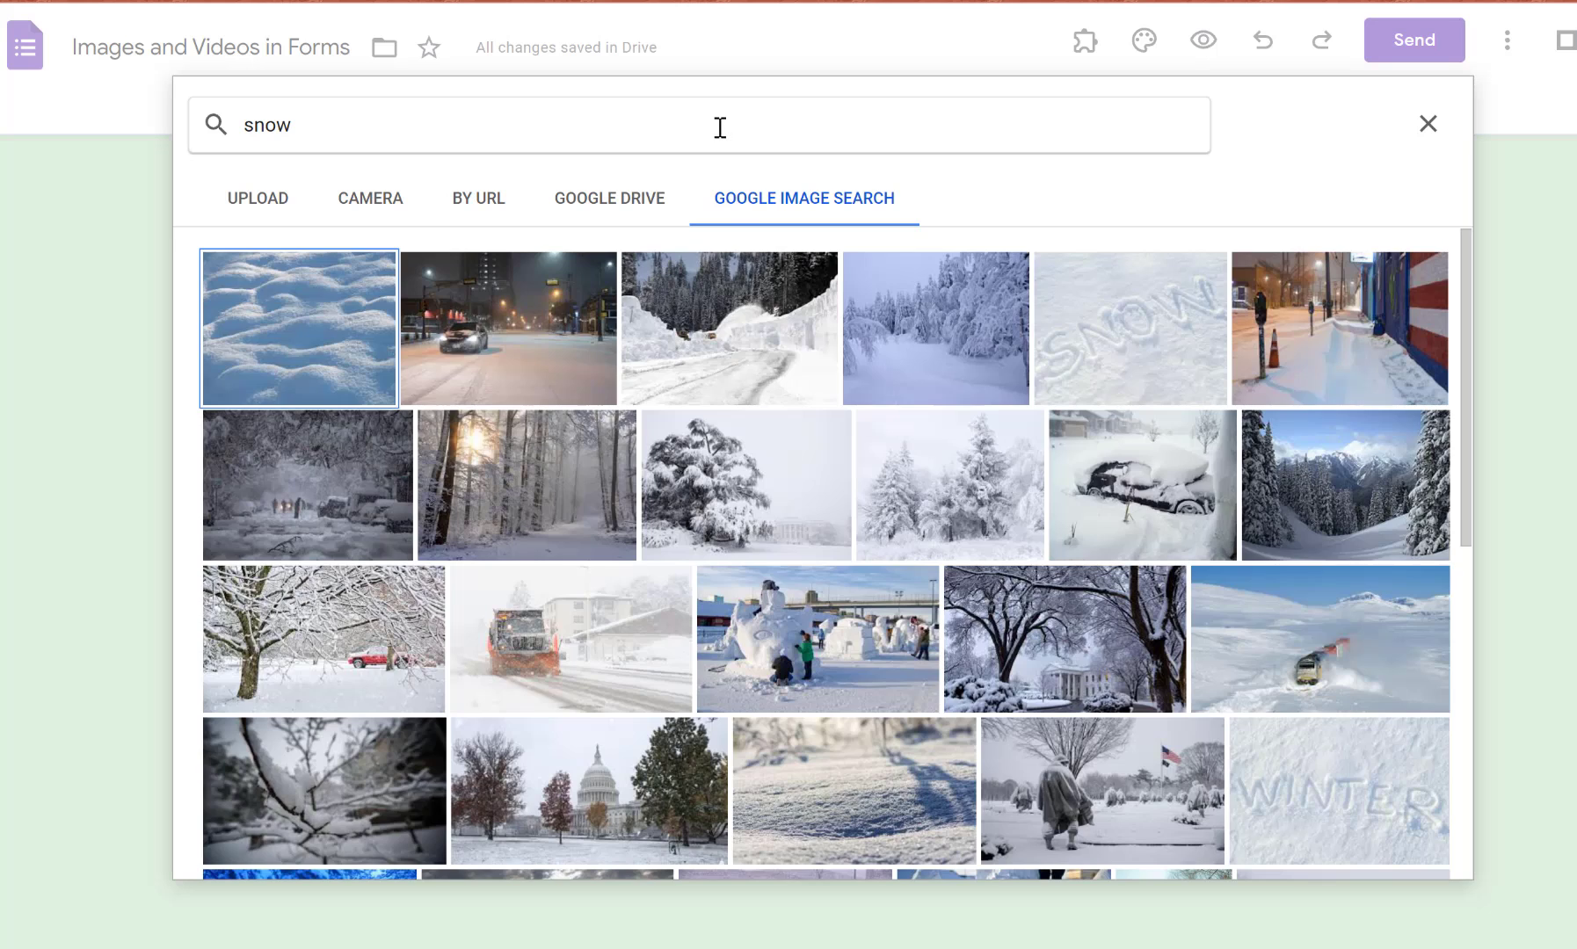
{"action": "left_click", "coordinate": [518, 533]}
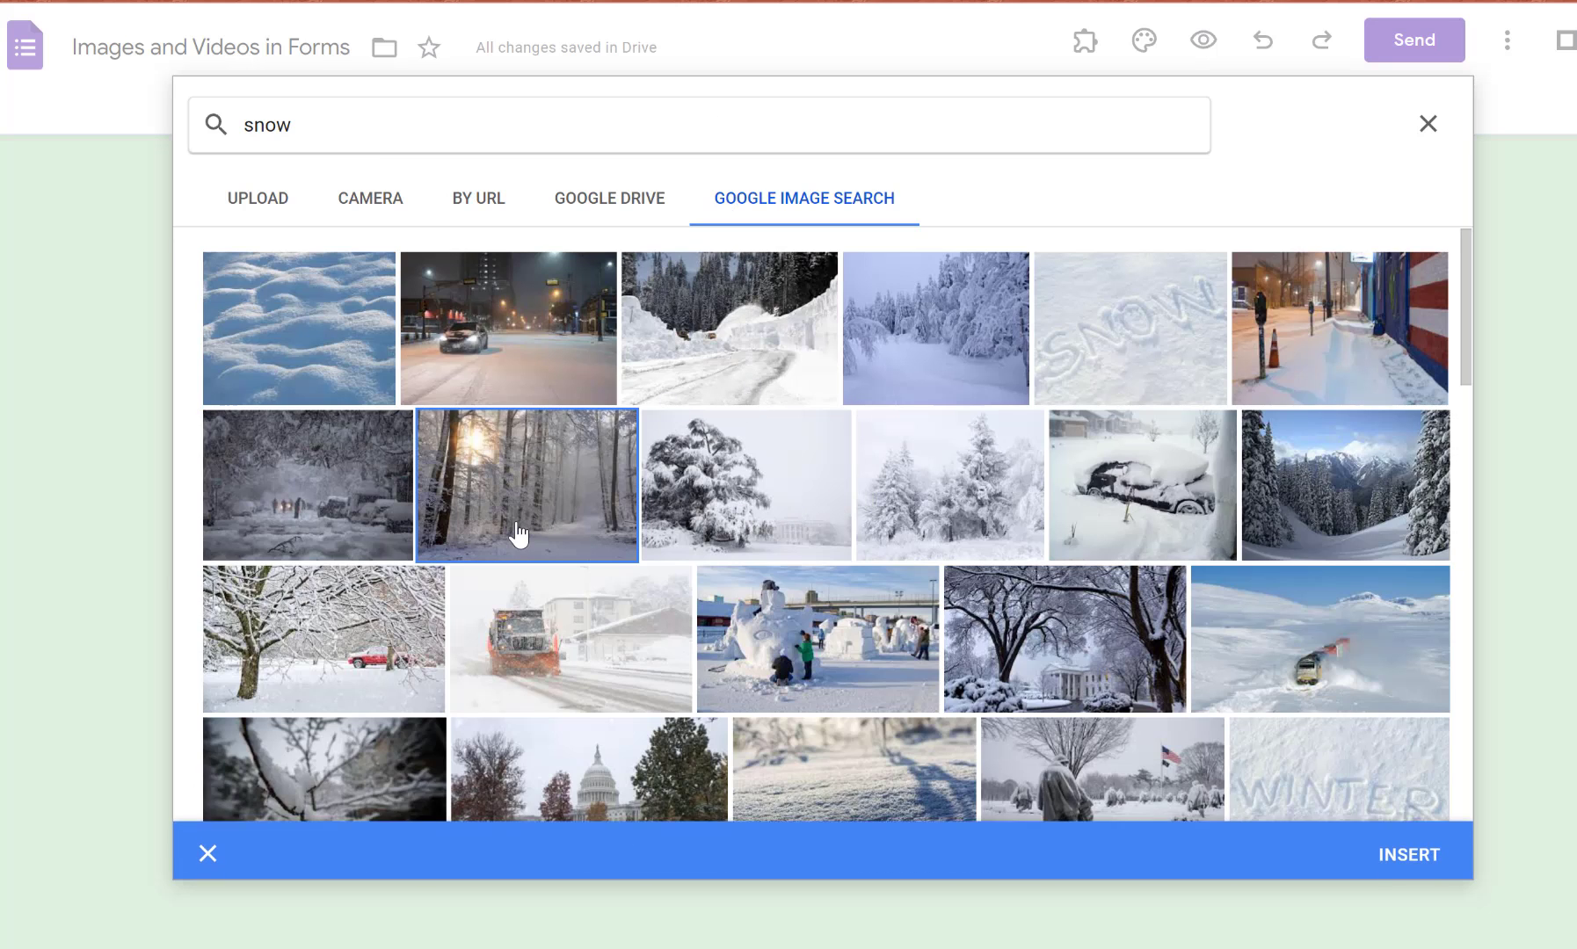
{"action": "left_click", "coordinate": [1401, 846]}
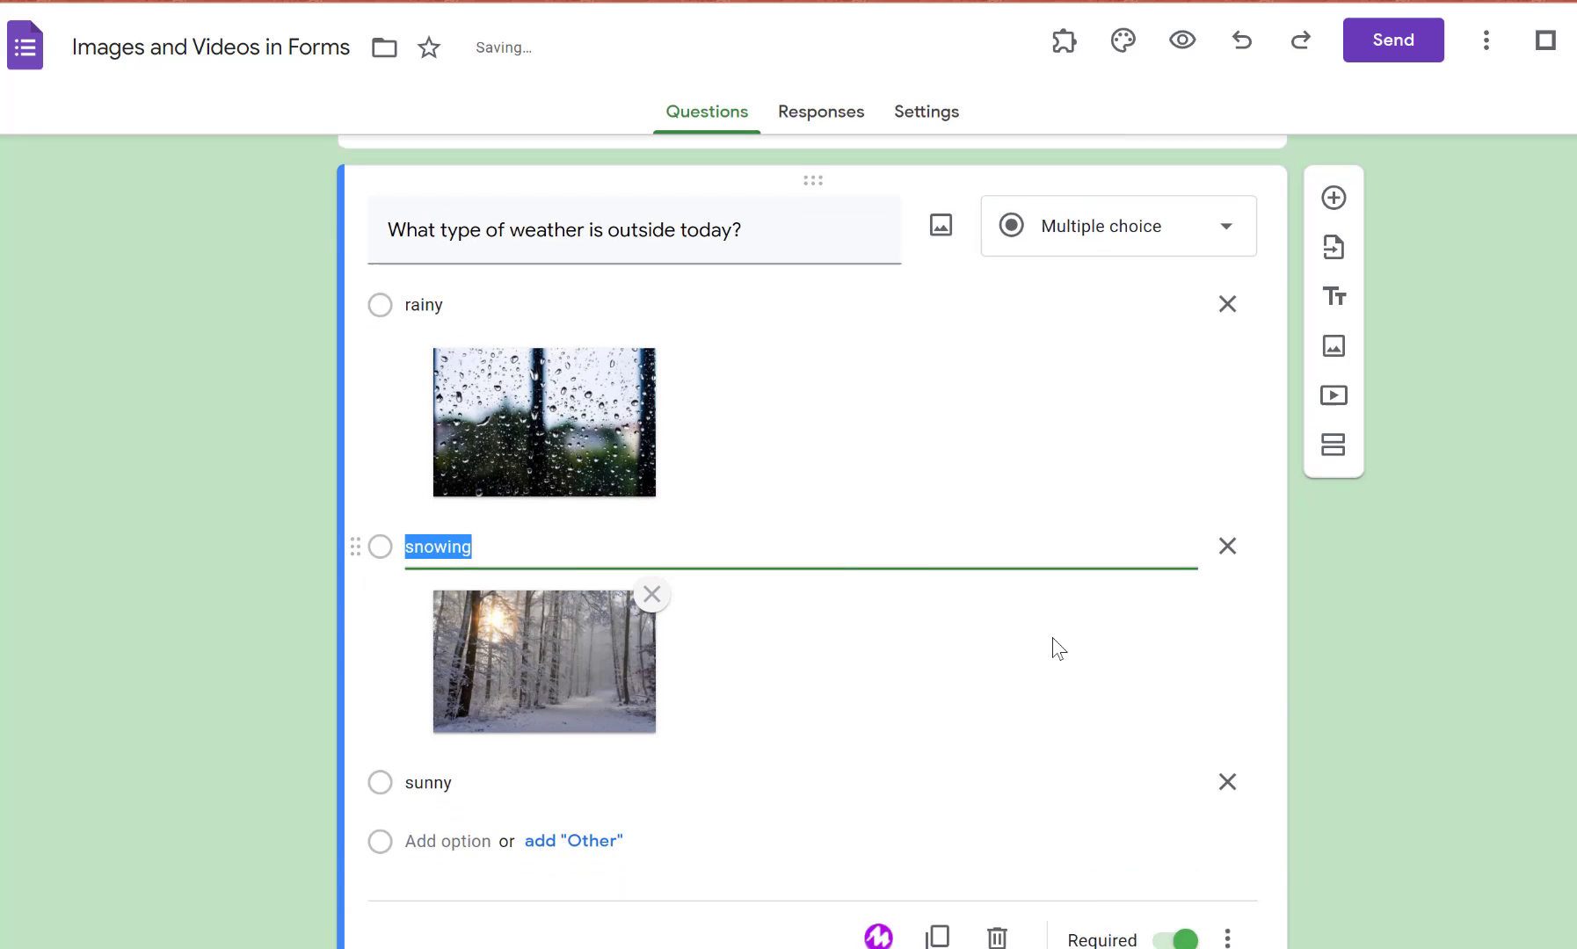
Step: Add a photo of the sun in a blue sky to the "sunny" option from a Google image search for "sun"
{"action": "left_click", "coordinate": [1164, 672]}
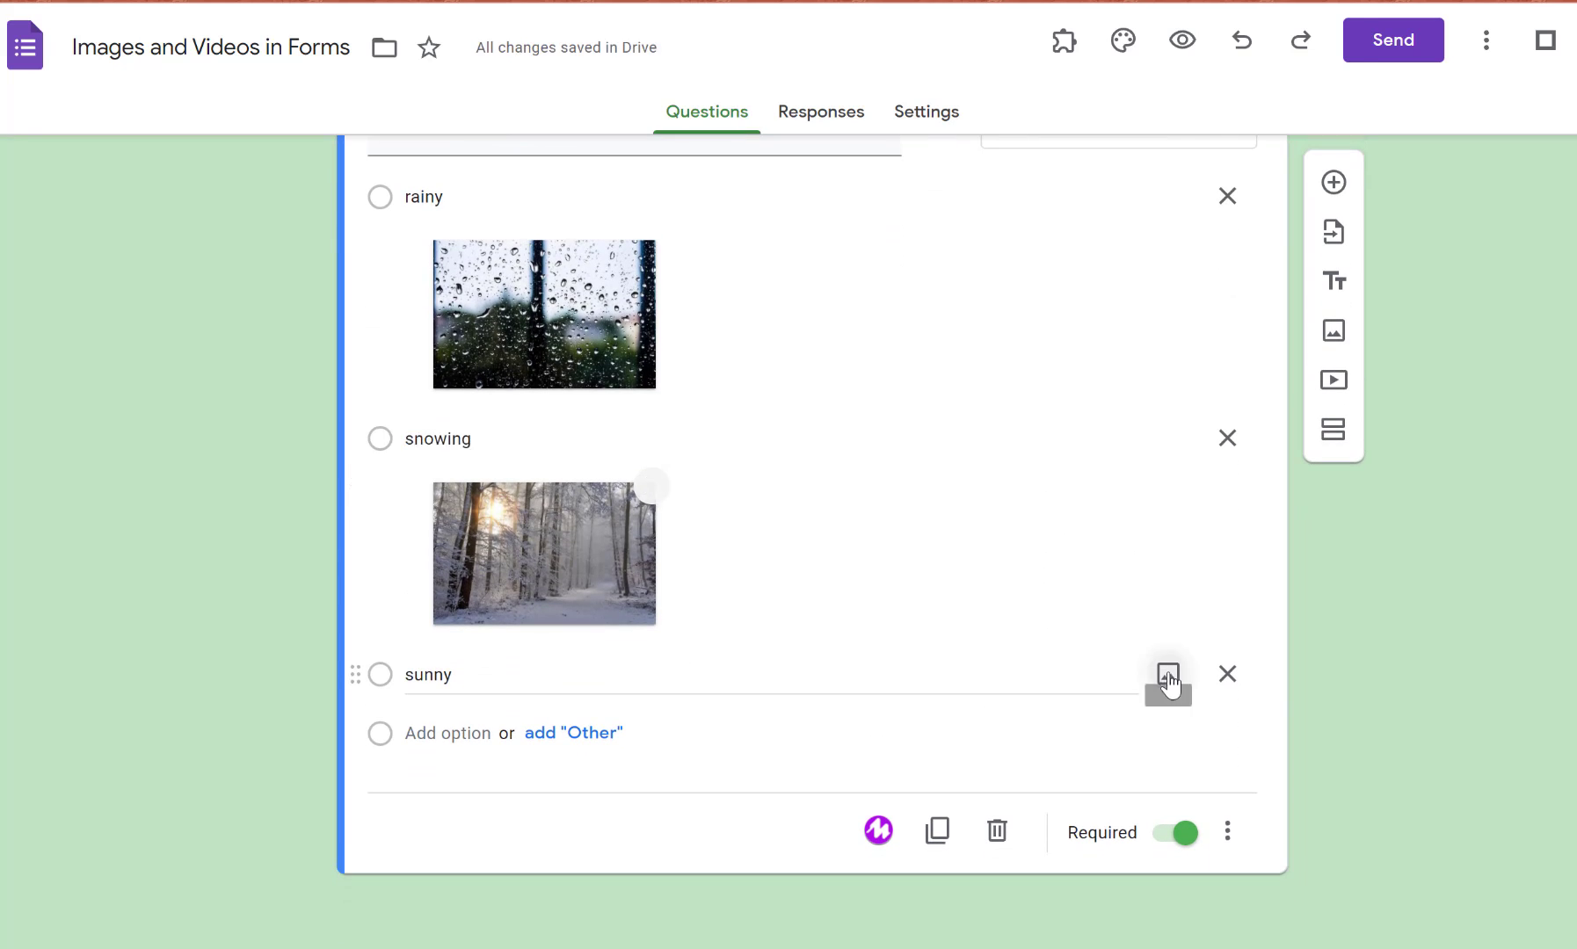
{"action": "left_click", "coordinate": [830, 200]}
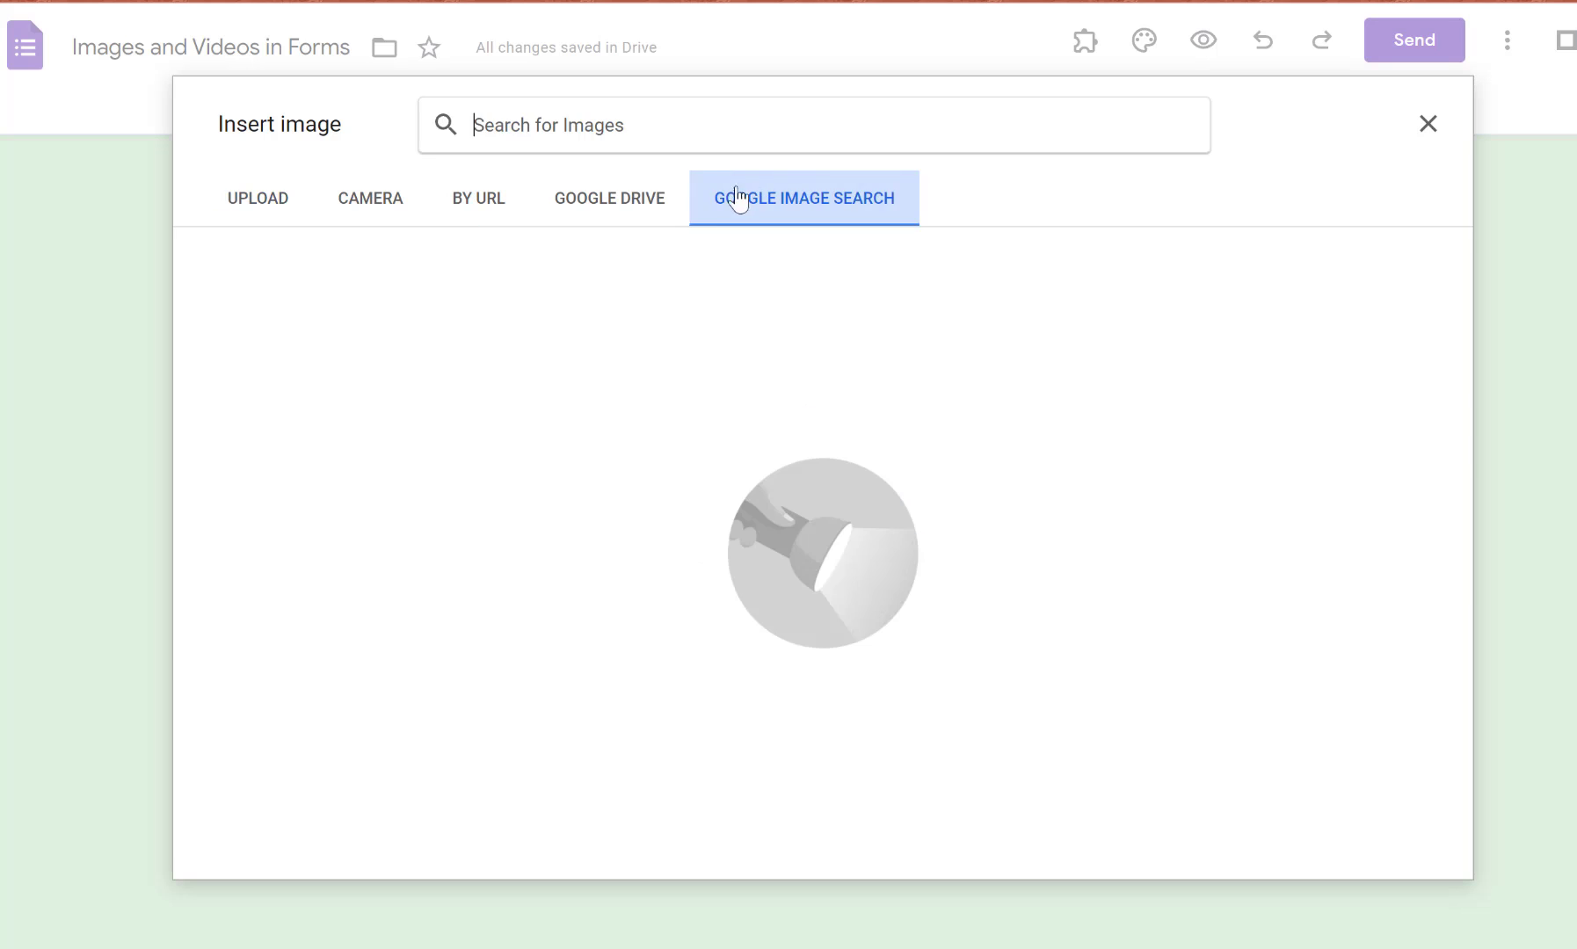
{"action": "type", "text": "sun"}
{"action": "key", "text": "Return"}
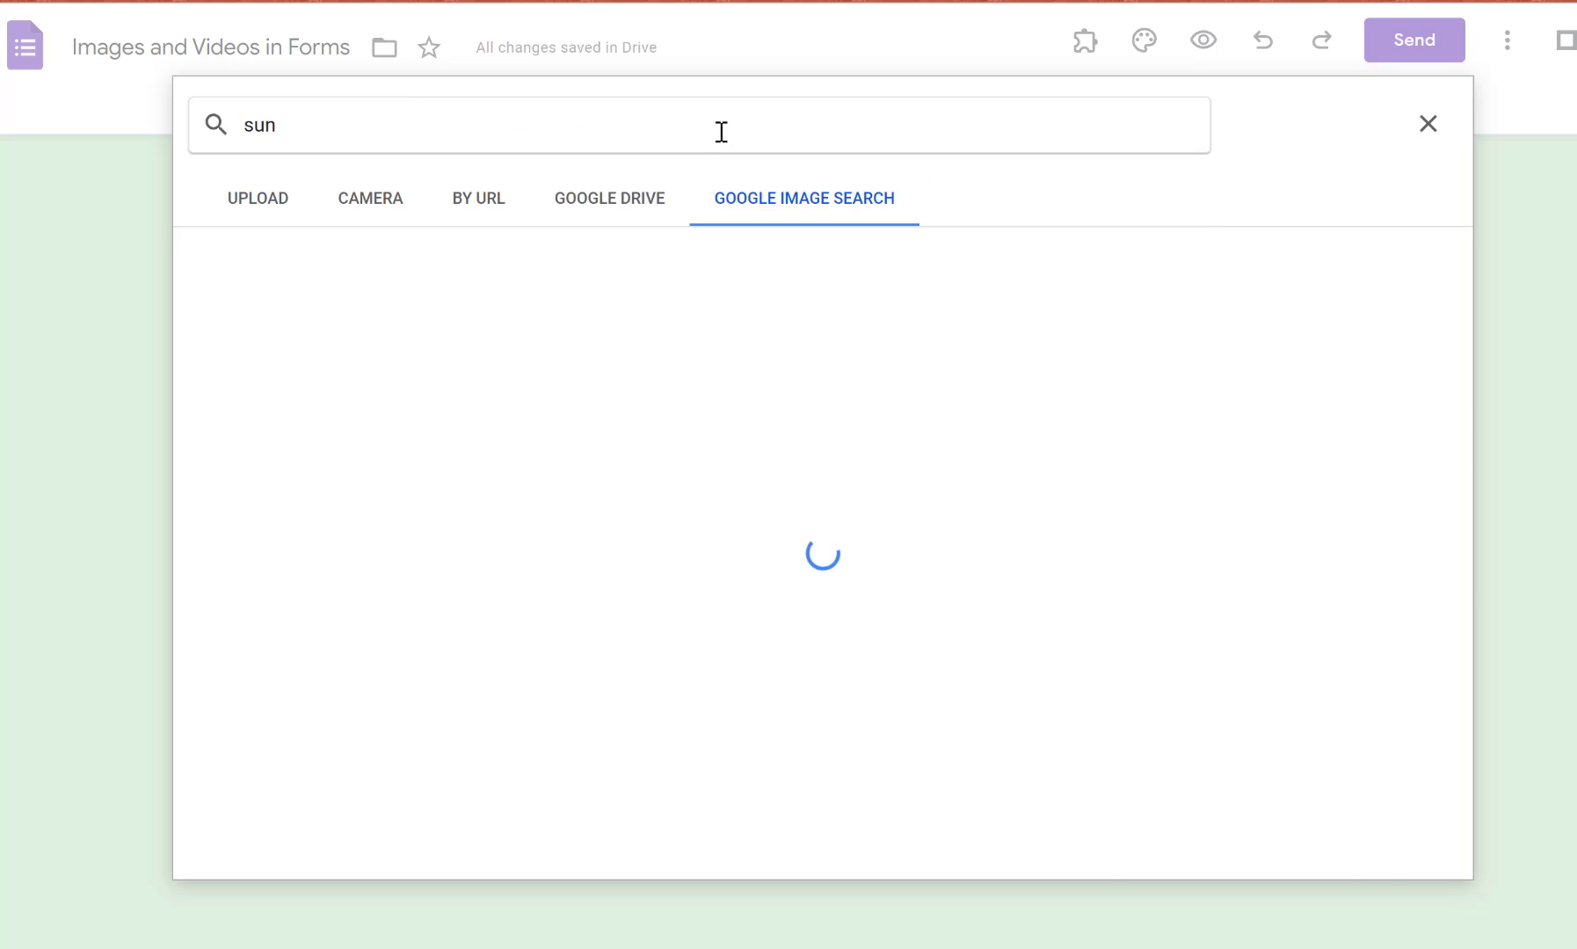
{"action": "scroll", "coordinate": [830, 605], "scroll_direction": "down", "scroll_amount": 2}
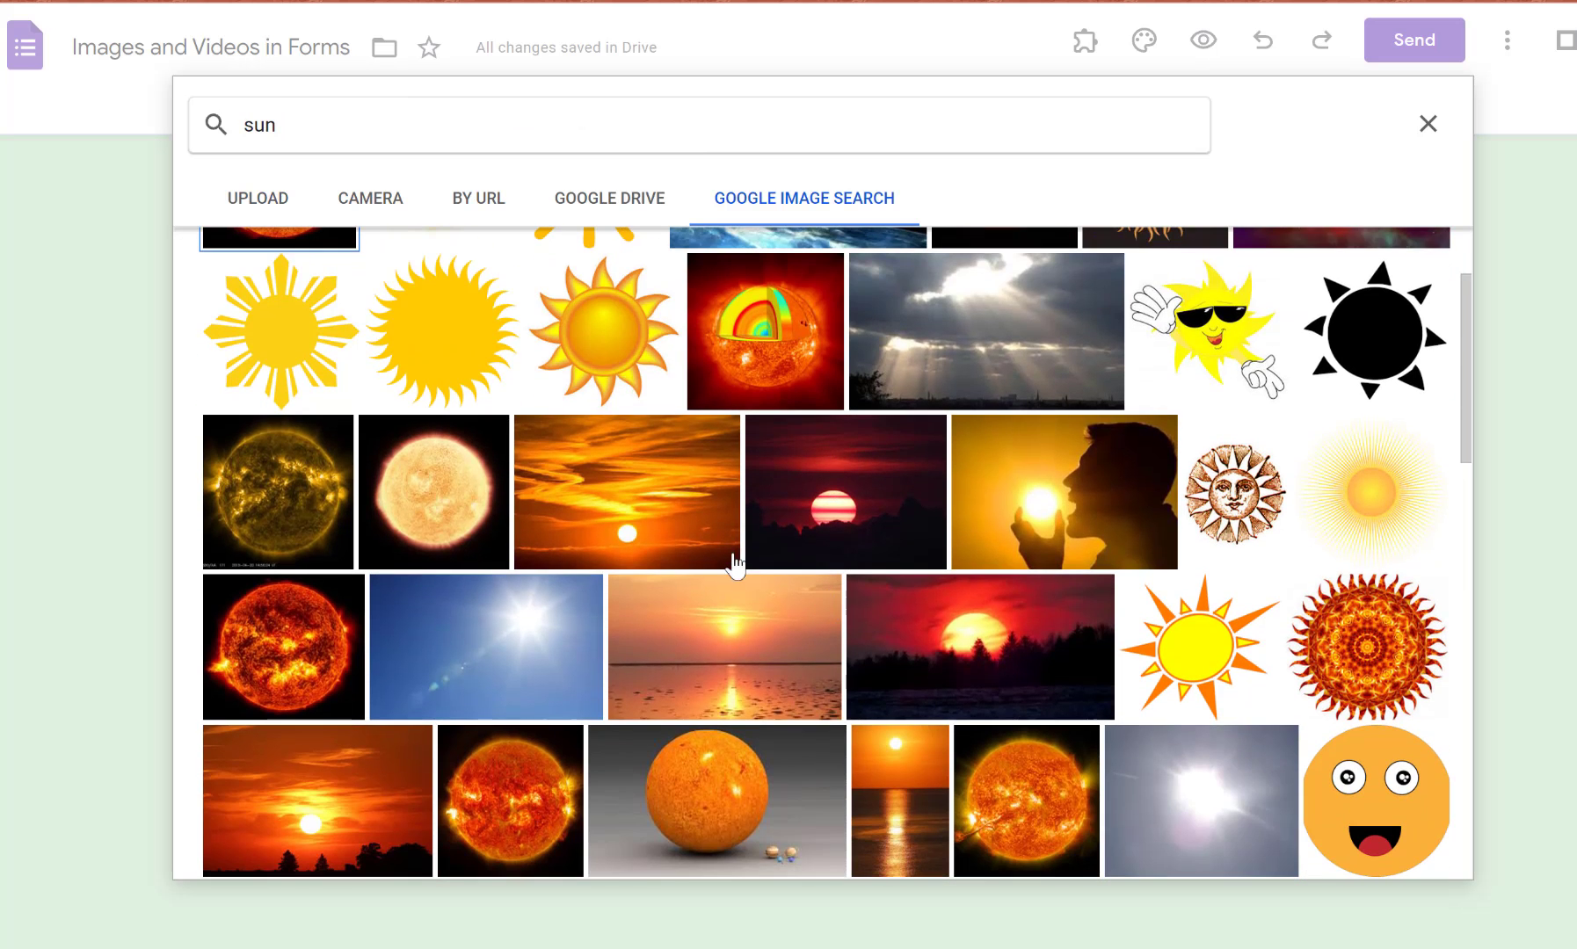
{"action": "left_click", "coordinate": [516, 657]}
{"action": "left_click", "coordinate": [1401, 853]}
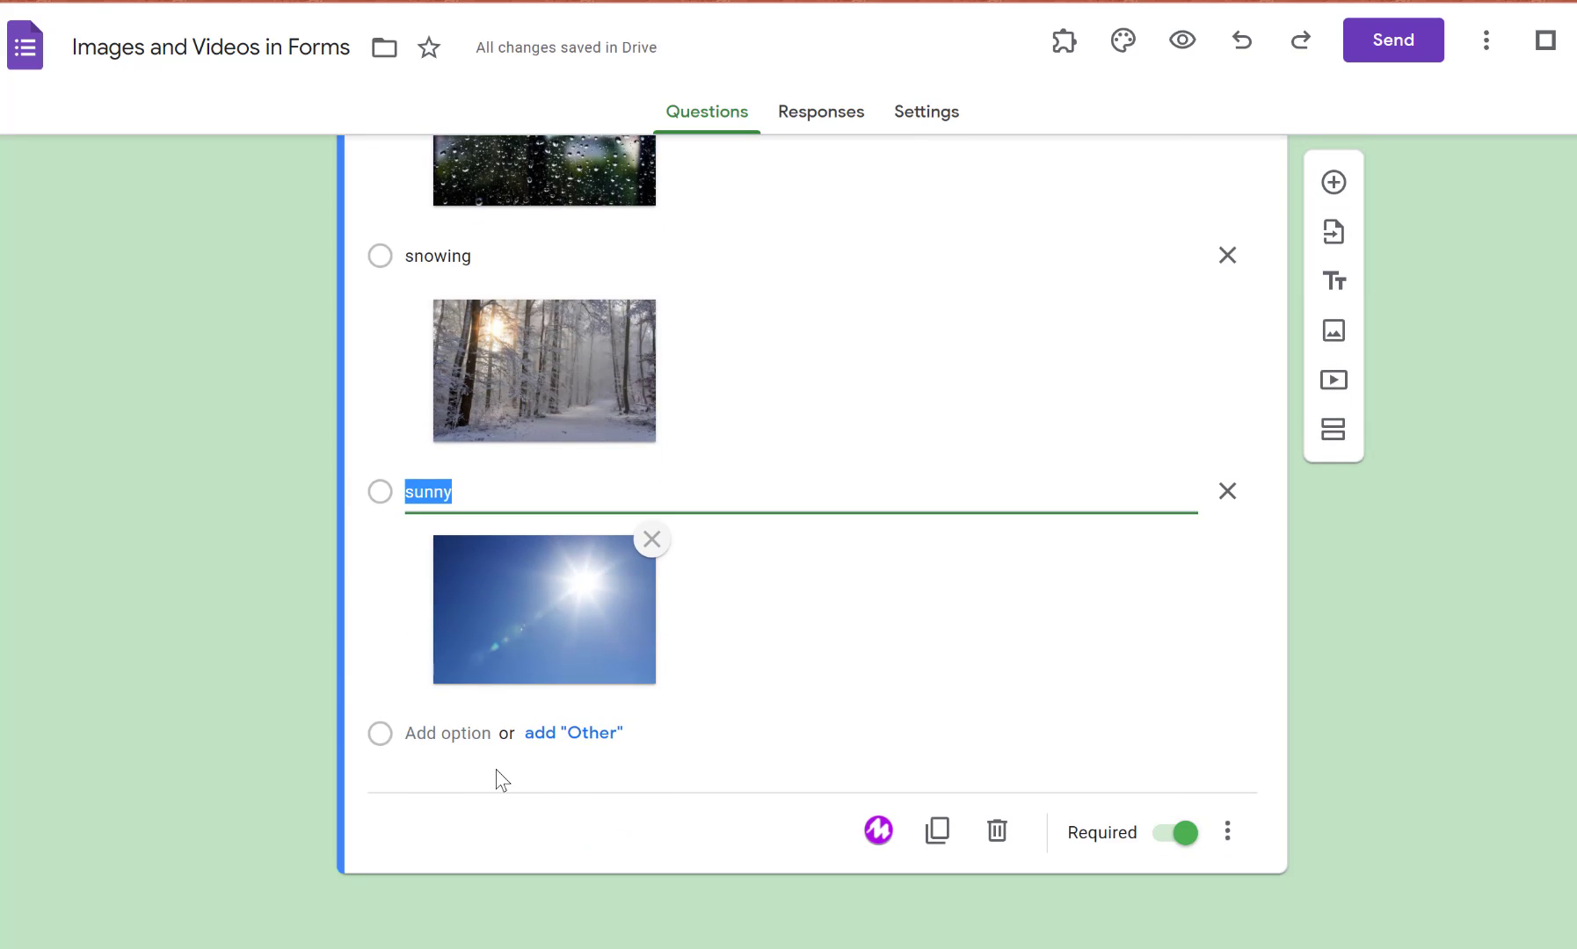
Step: Preview the form and check the weather collage's hover text and the picture answers of the weather question
{"action": "scroll", "coordinate": [868, 714], "scroll_direction": "up", "scroll_amount": 4}
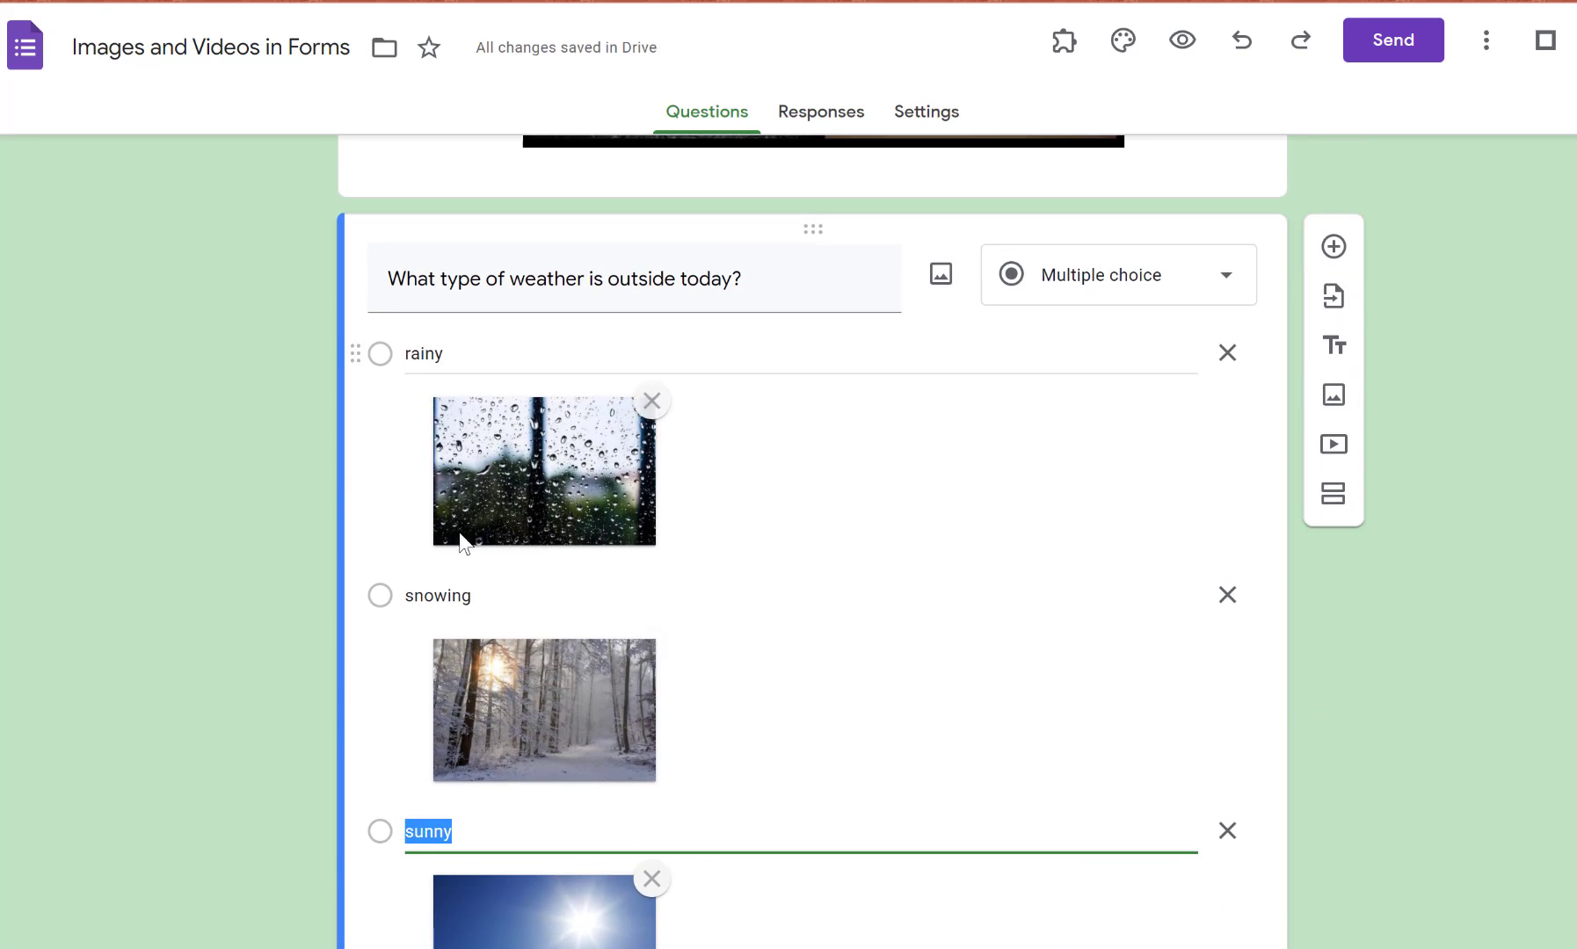
{"action": "scroll", "coordinate": [1005, 683], "scroll_direction": "up", "scroll_amount": 9}
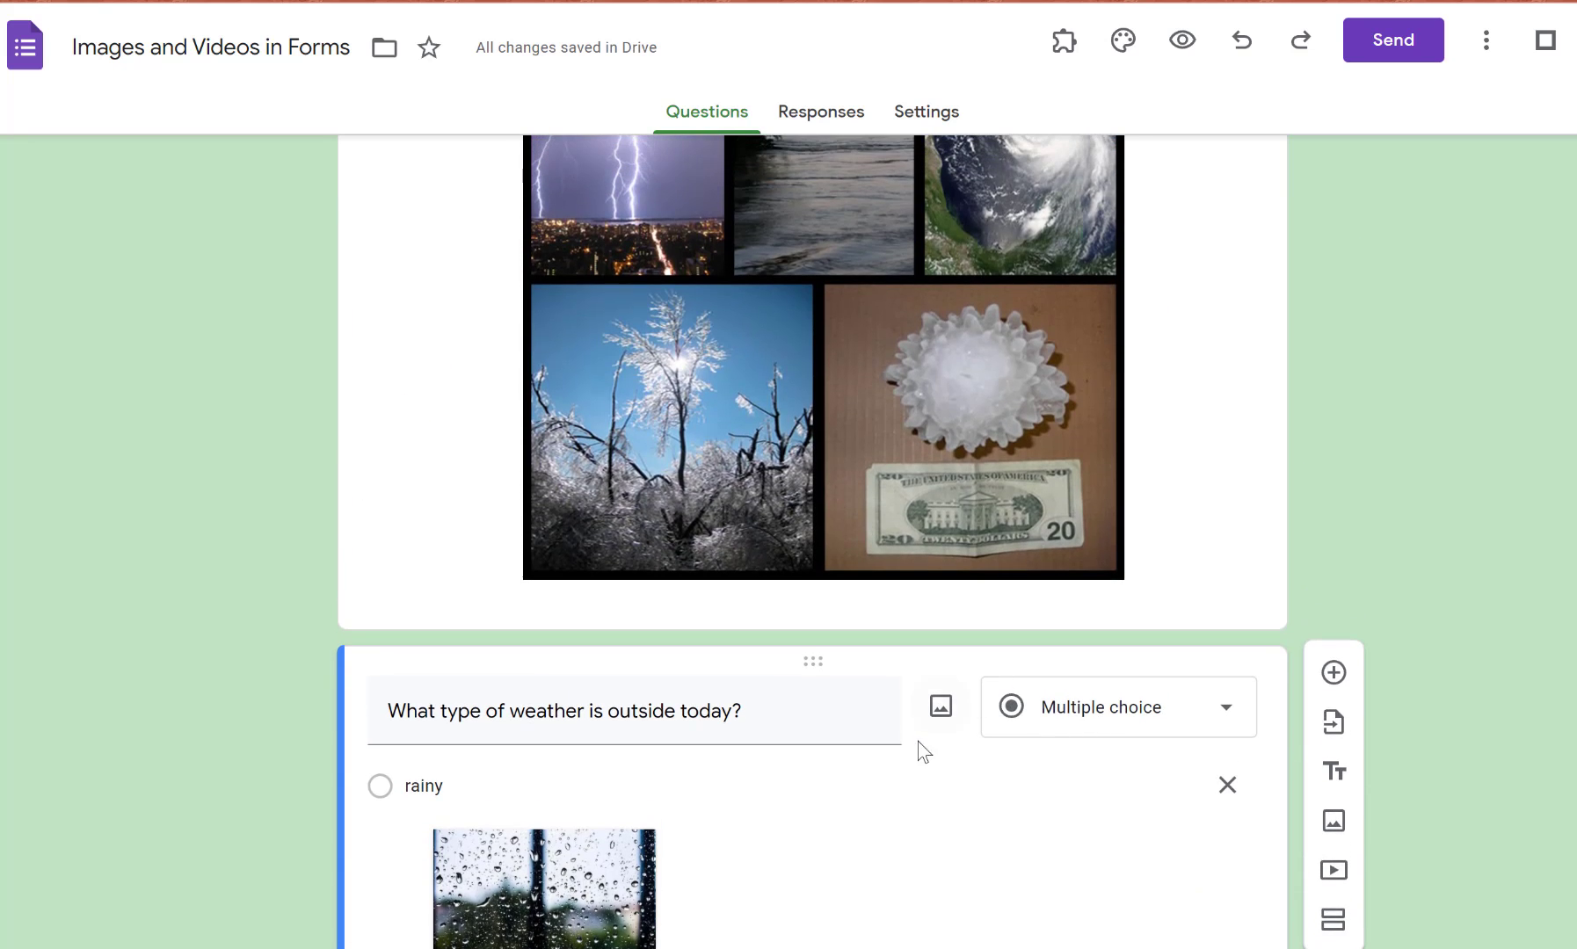
{"action": "scroll", "coordinate": [1074, 711], "scroll_direction": "up", "scroll_amount": 3}
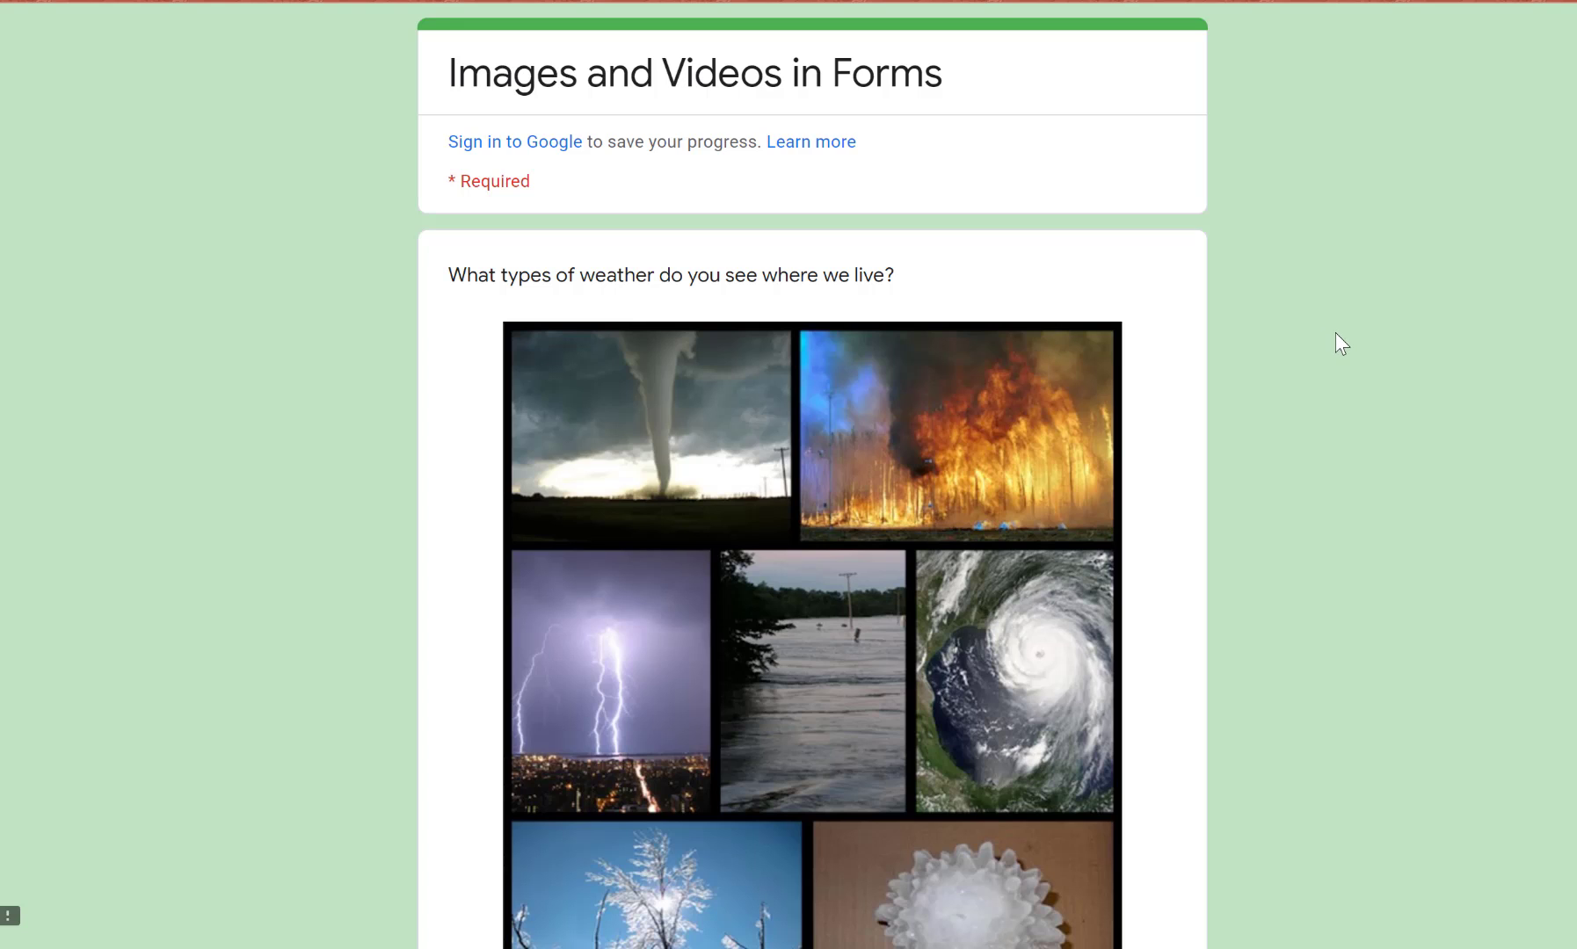
{"action": "scroll", "coordinate": [1335, 332], "scroll_direction": "down", "scroll_amount": 1}
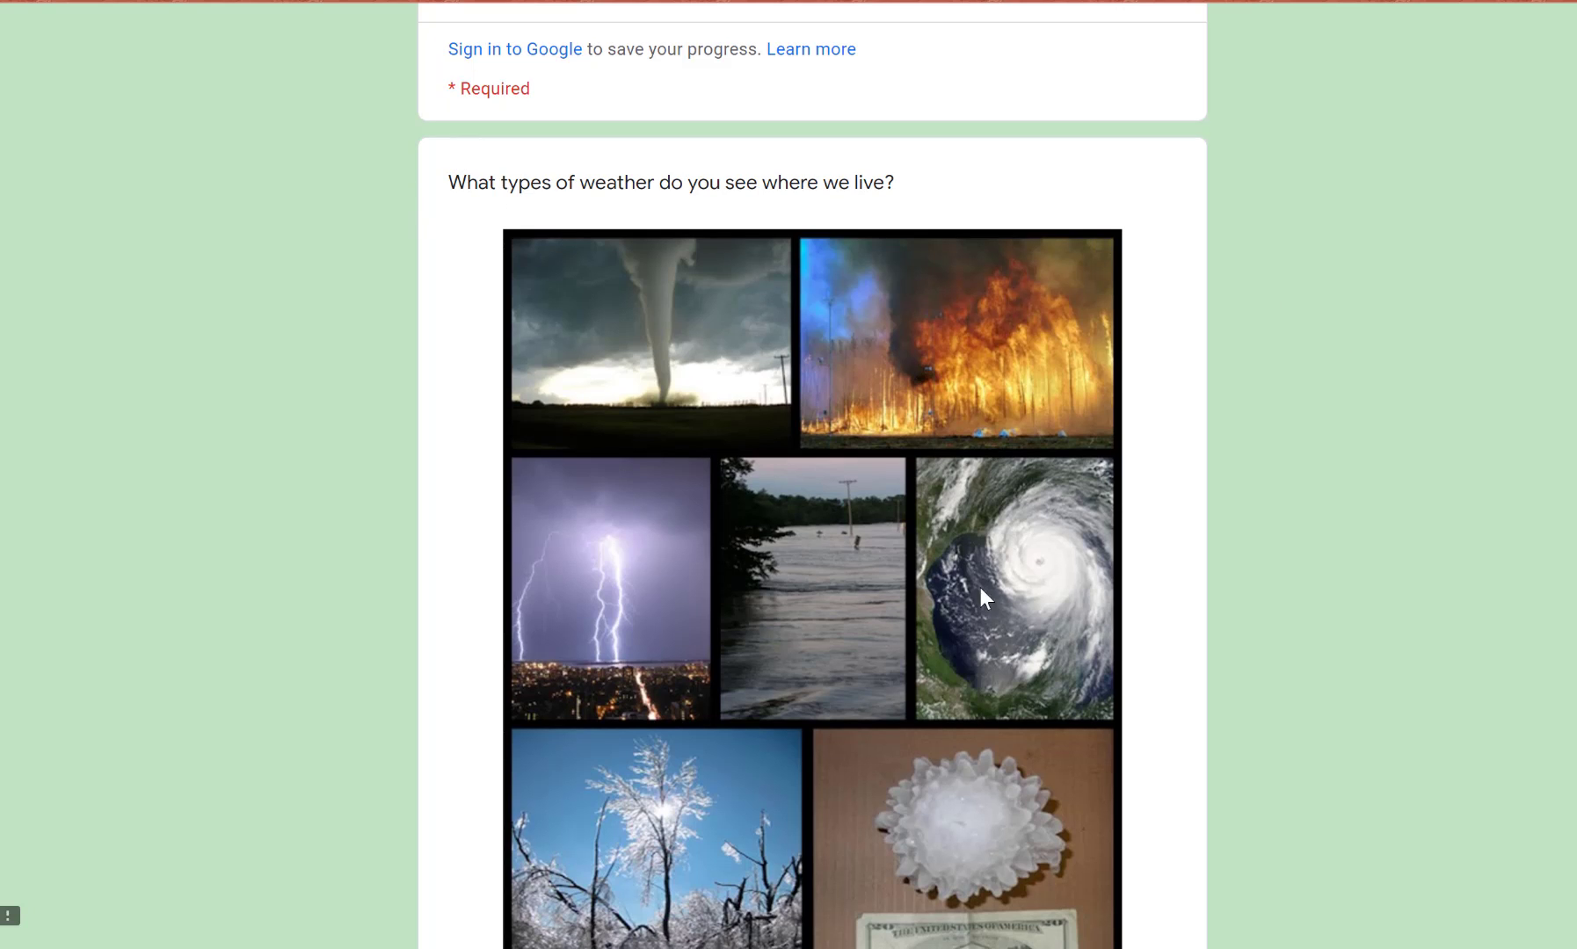
{"action": "mouse_move", "coordinate": [754, 584]}
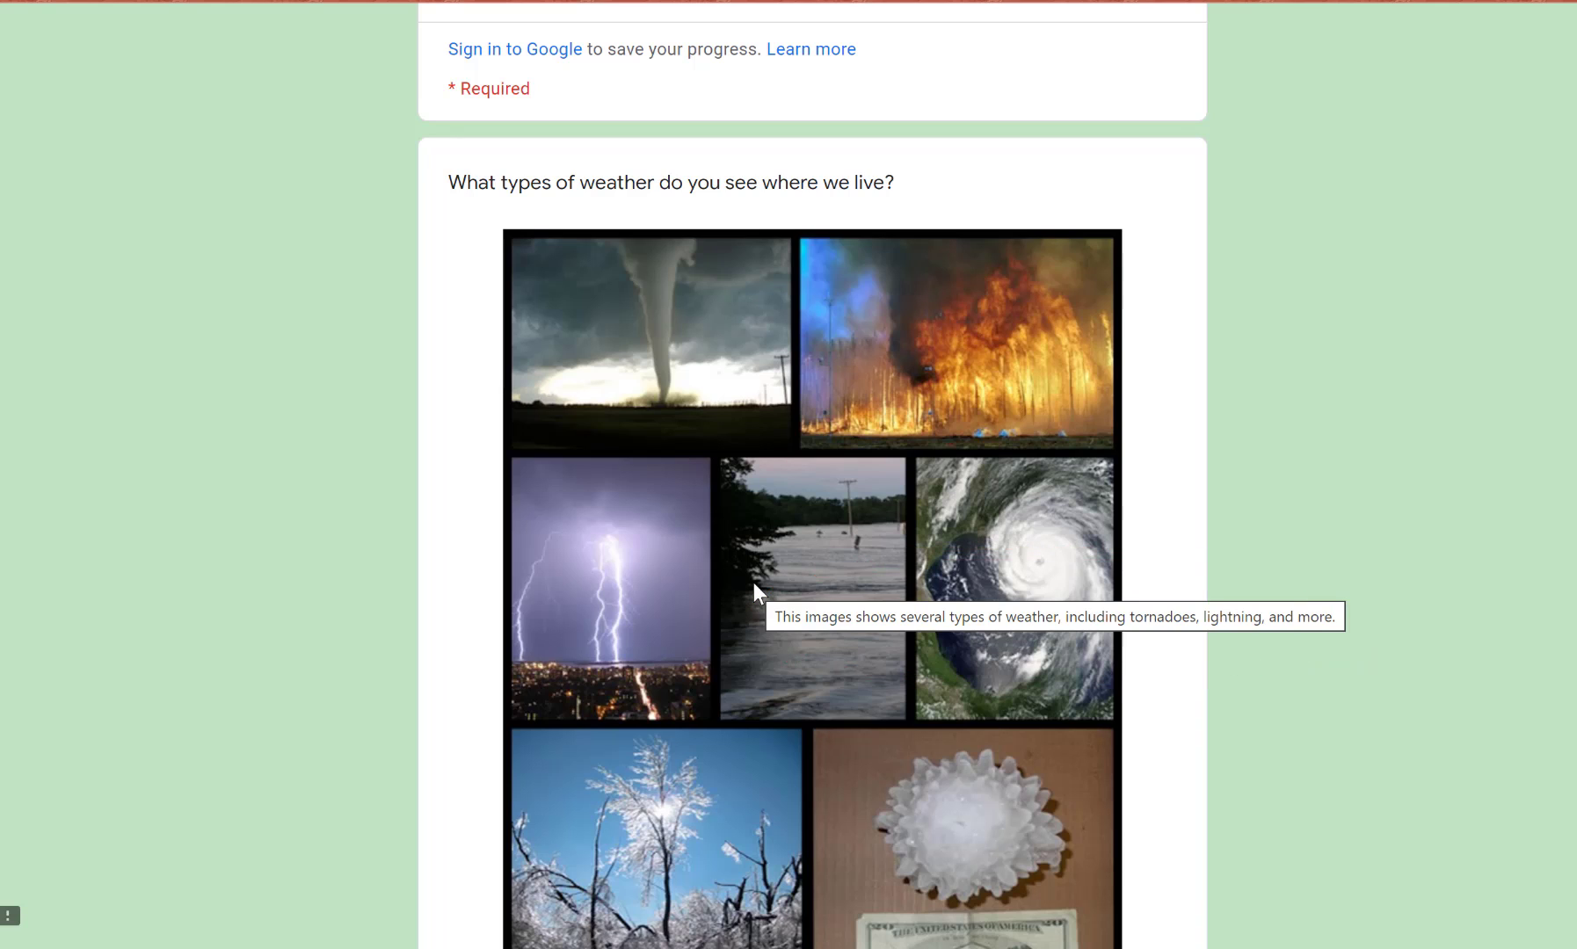
{"action": "scroll", "coordinate": [771, 560], "scroll_direction": "down", "scroll_amount": 8}
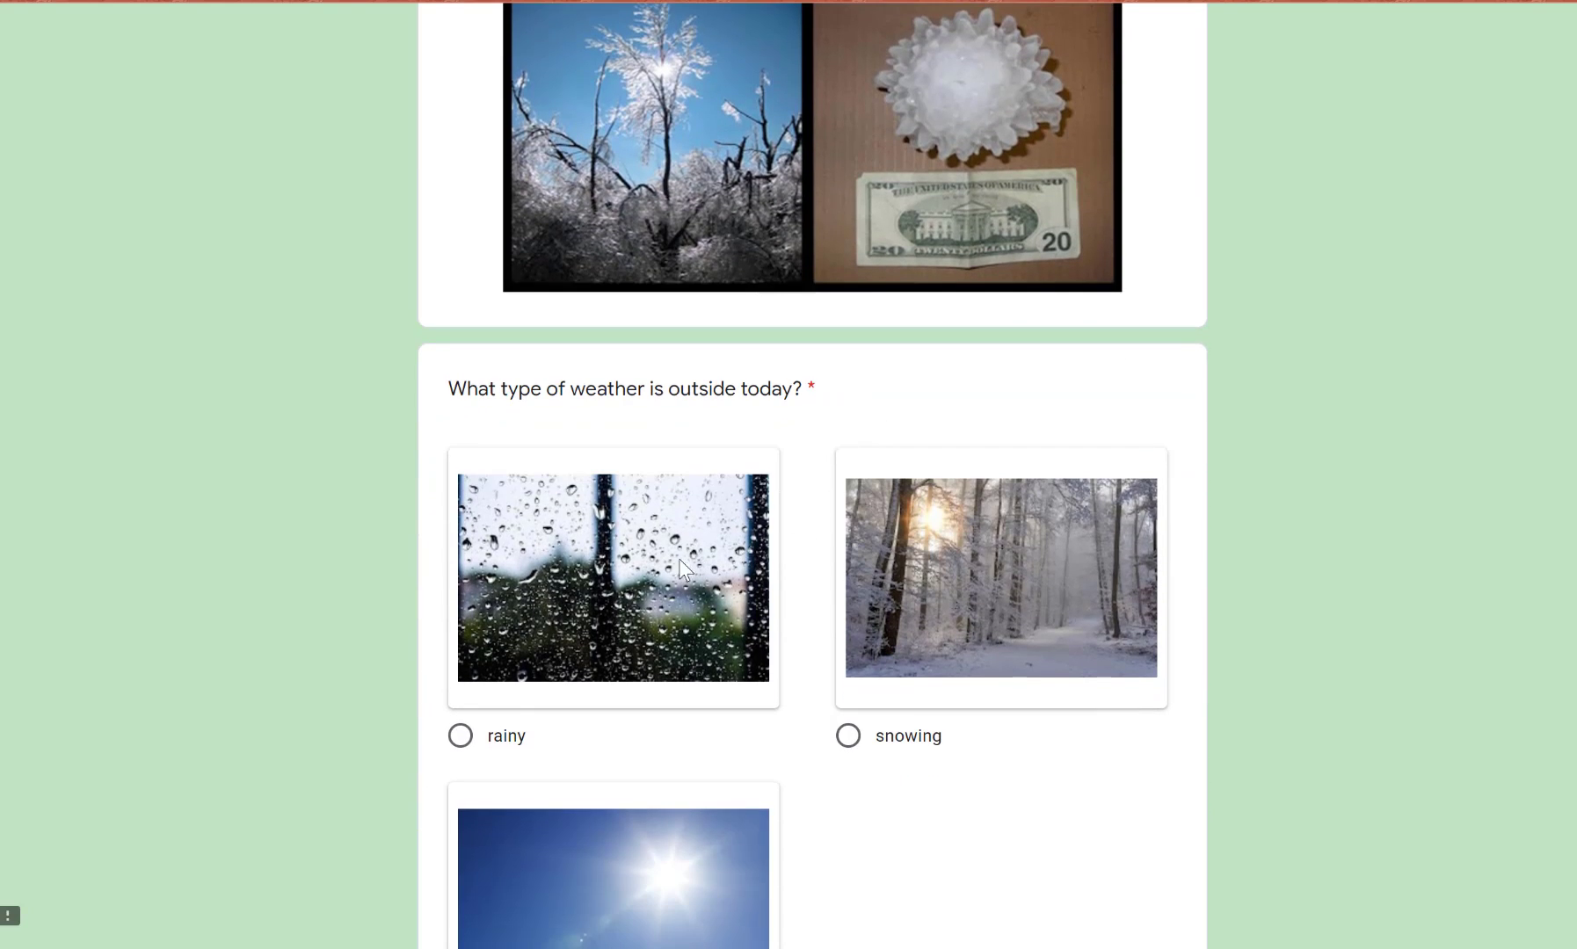
{"action": "scroll", "coordinate": [680, 563], "scroll_direction": "down", "scroll_amount": 1}
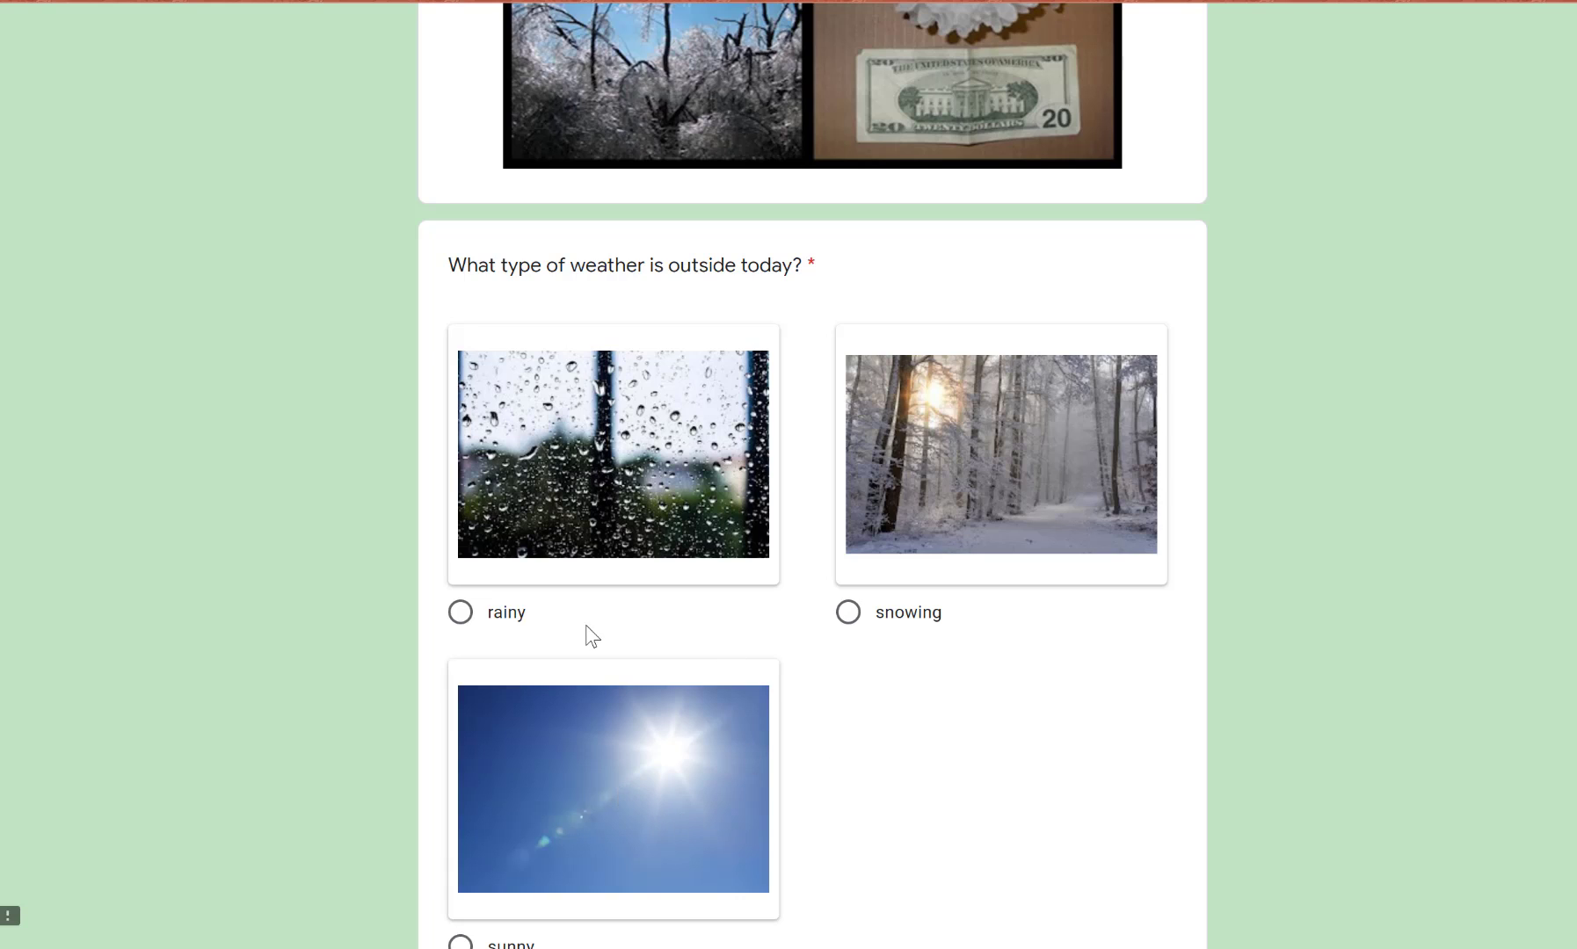
Step: Test the rainy, snowing and sunny answers one after another in the preview, and return to the form editor
{"action": "left_click", "coordinate": [499, 607]}
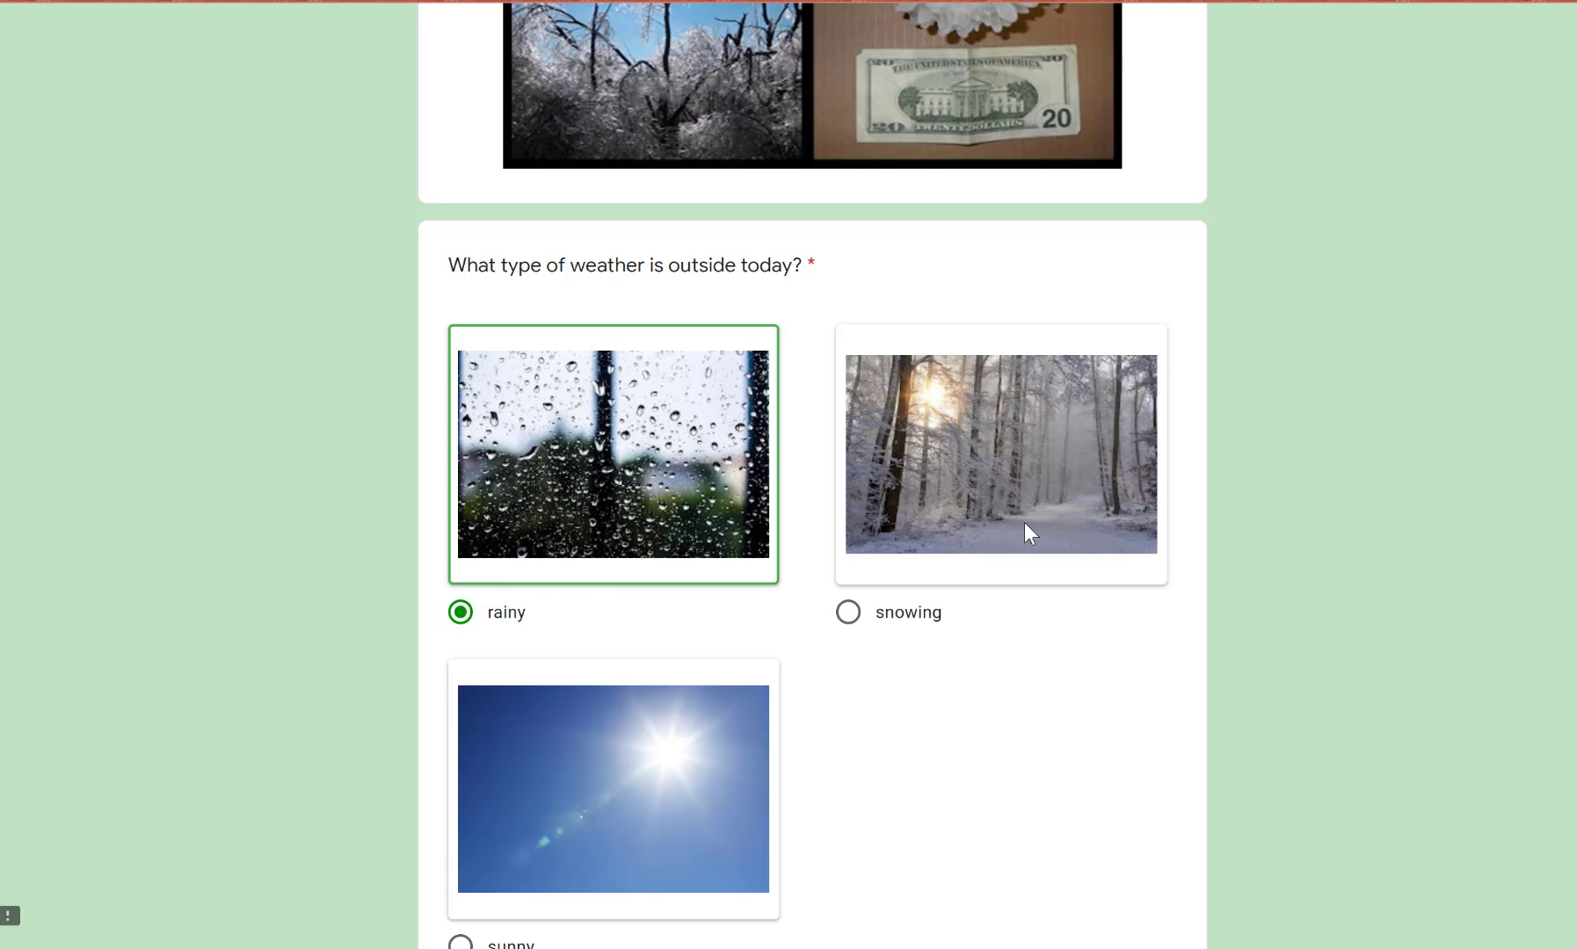
{"action": "left_click", "coordinate": [850, 615]}
{"action": "scroll", "coordinate": [546, 830], "scroll_direction": "down", "scroll_amount": 2}
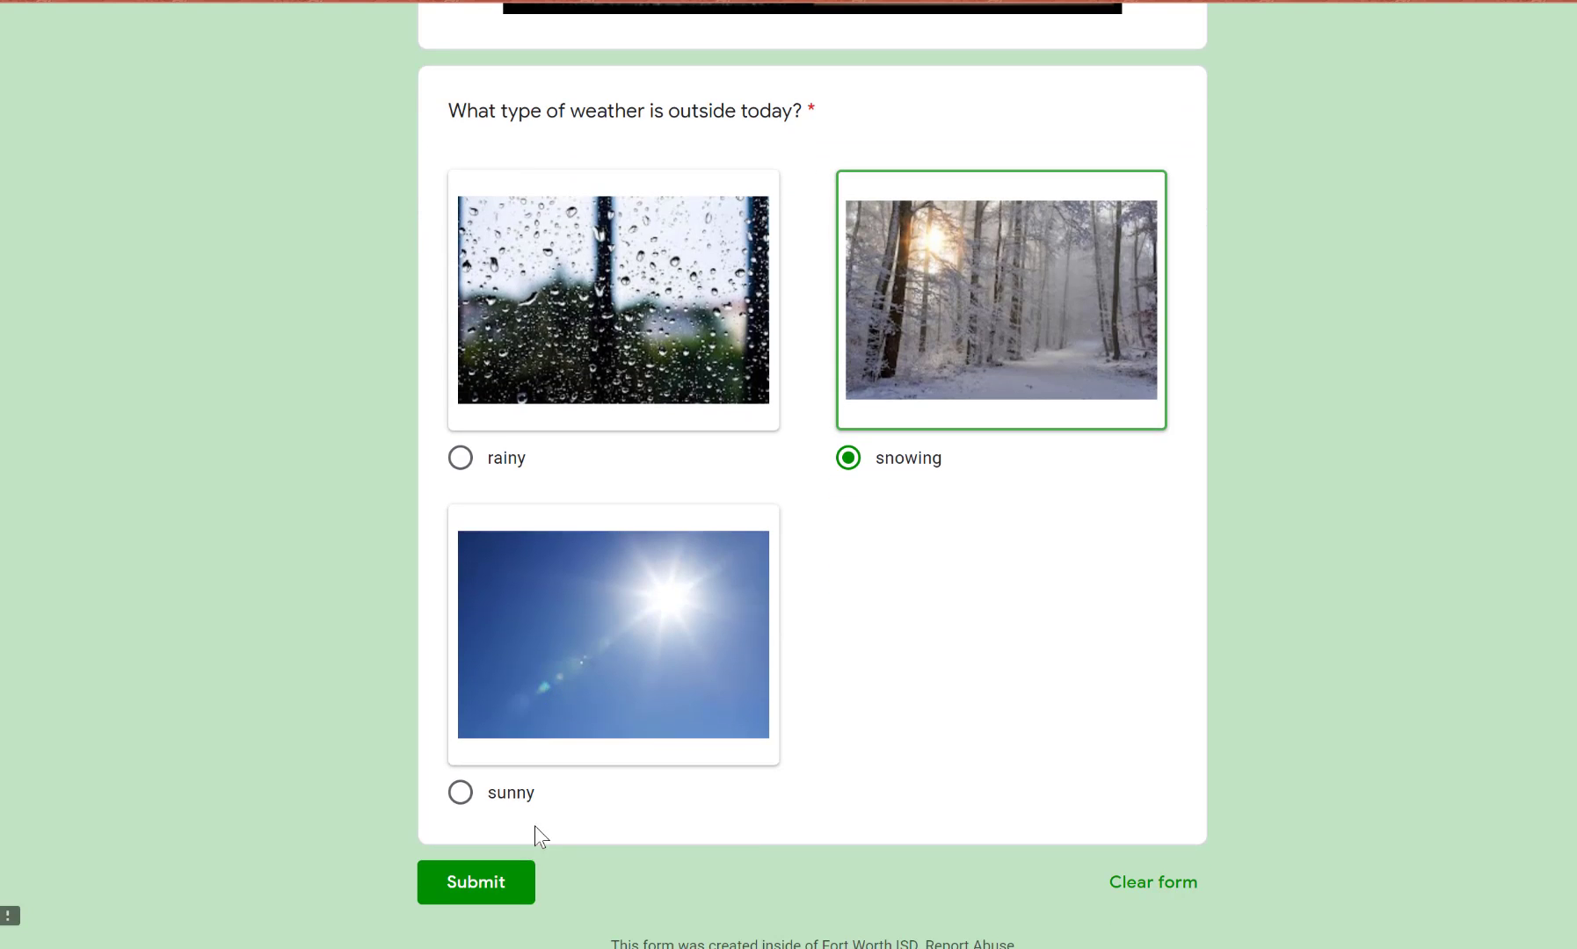
{"action": "left_click", "coordinate": [459, 793]}
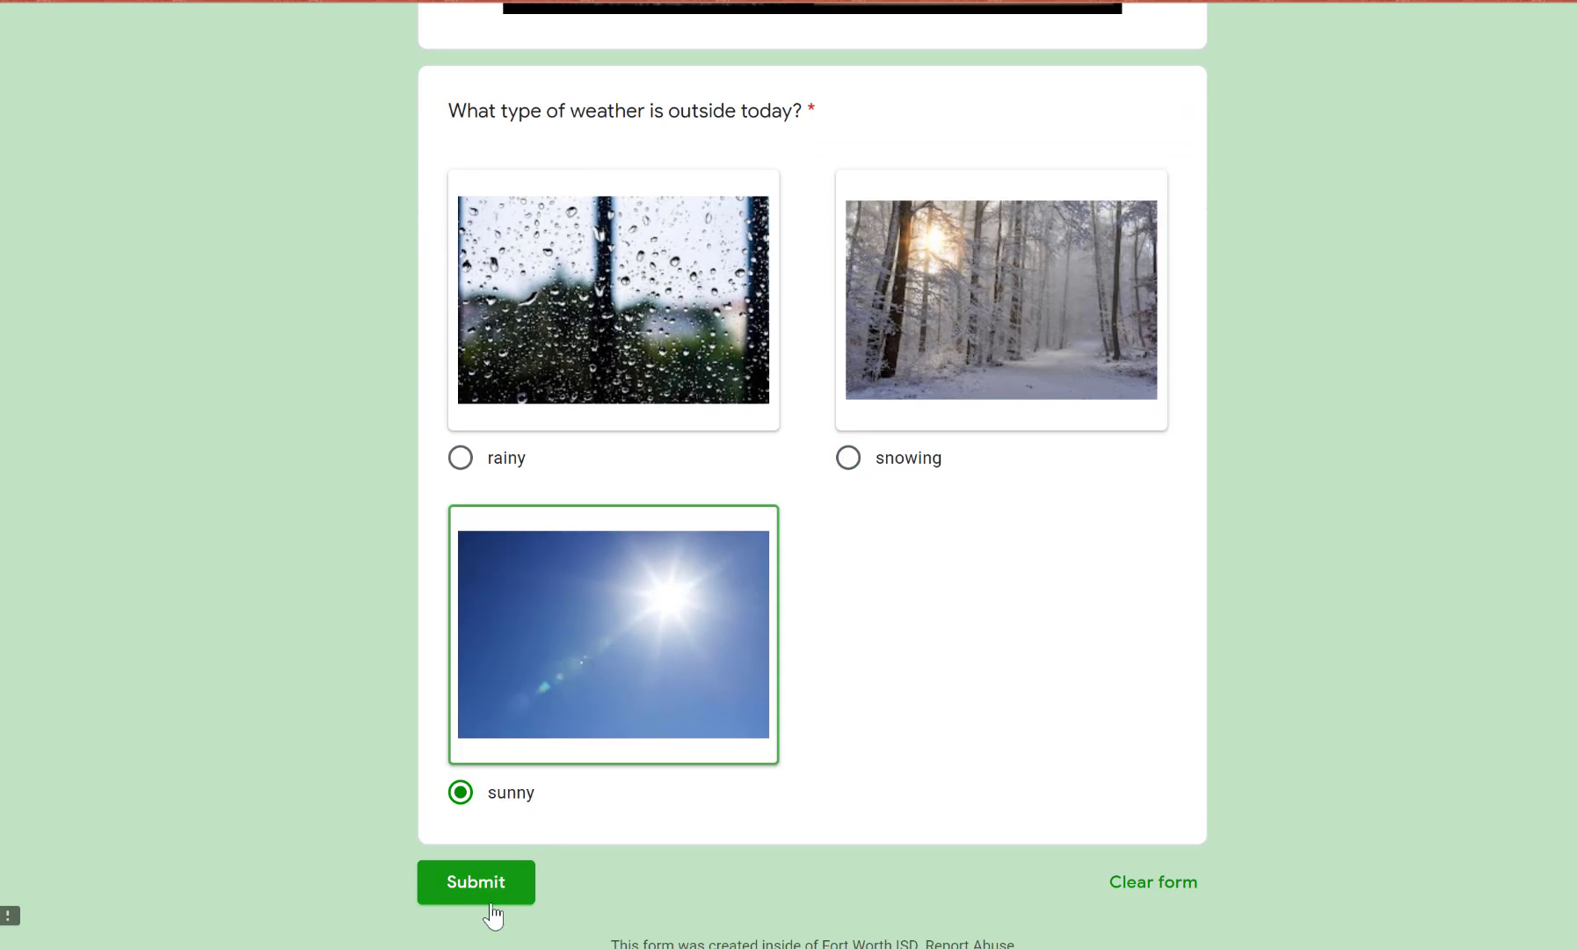
{"action": "scroll", "coordinate": [1065, 709], "scroll_direction": "up", "scroll_amount": 12}
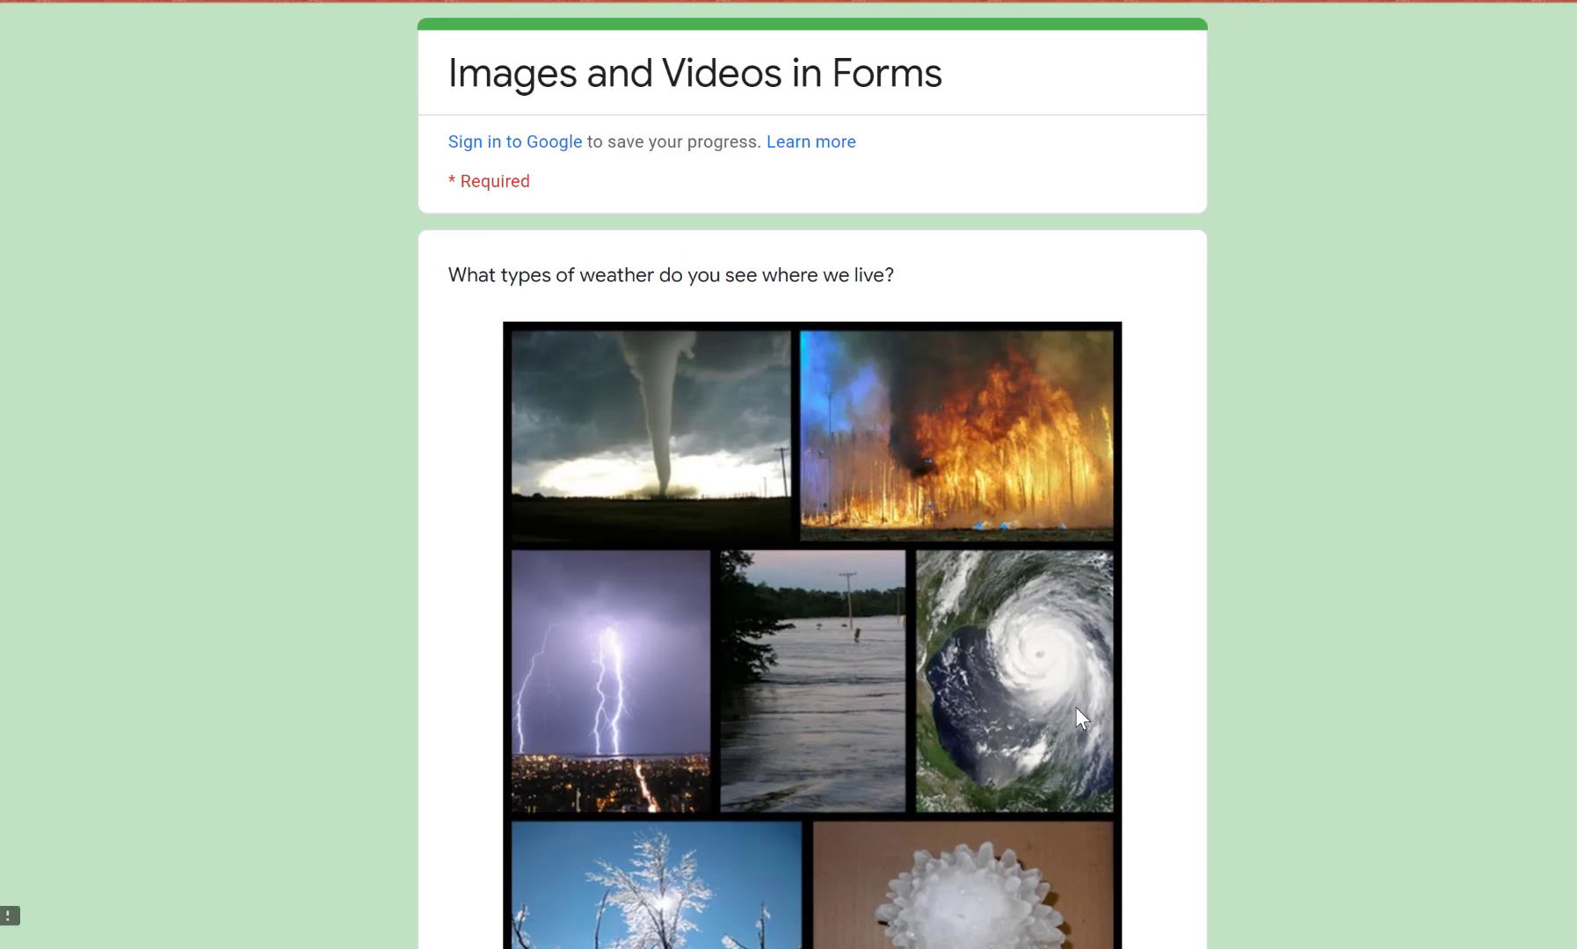
{"action": "scroll", "coordinate": [1077, 708], "scroll_direction": "down", "scroll_amount": 3}
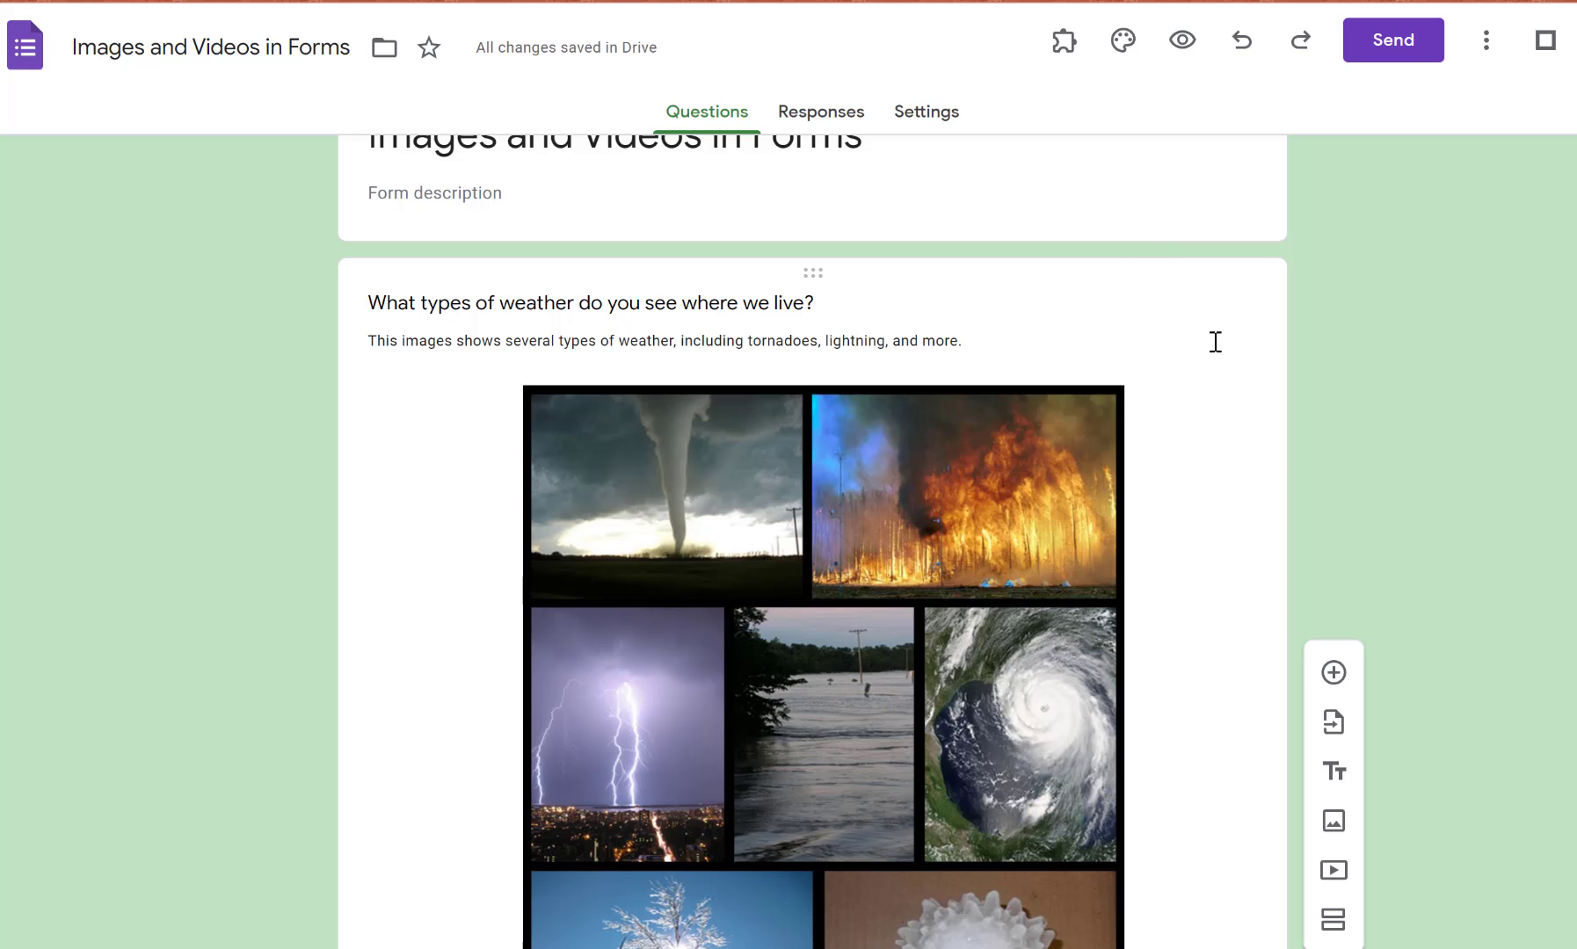
{"action": "scroll", "coordinate": [1215, 339], "scroll_direction": "down", "scroll_amount": 3}
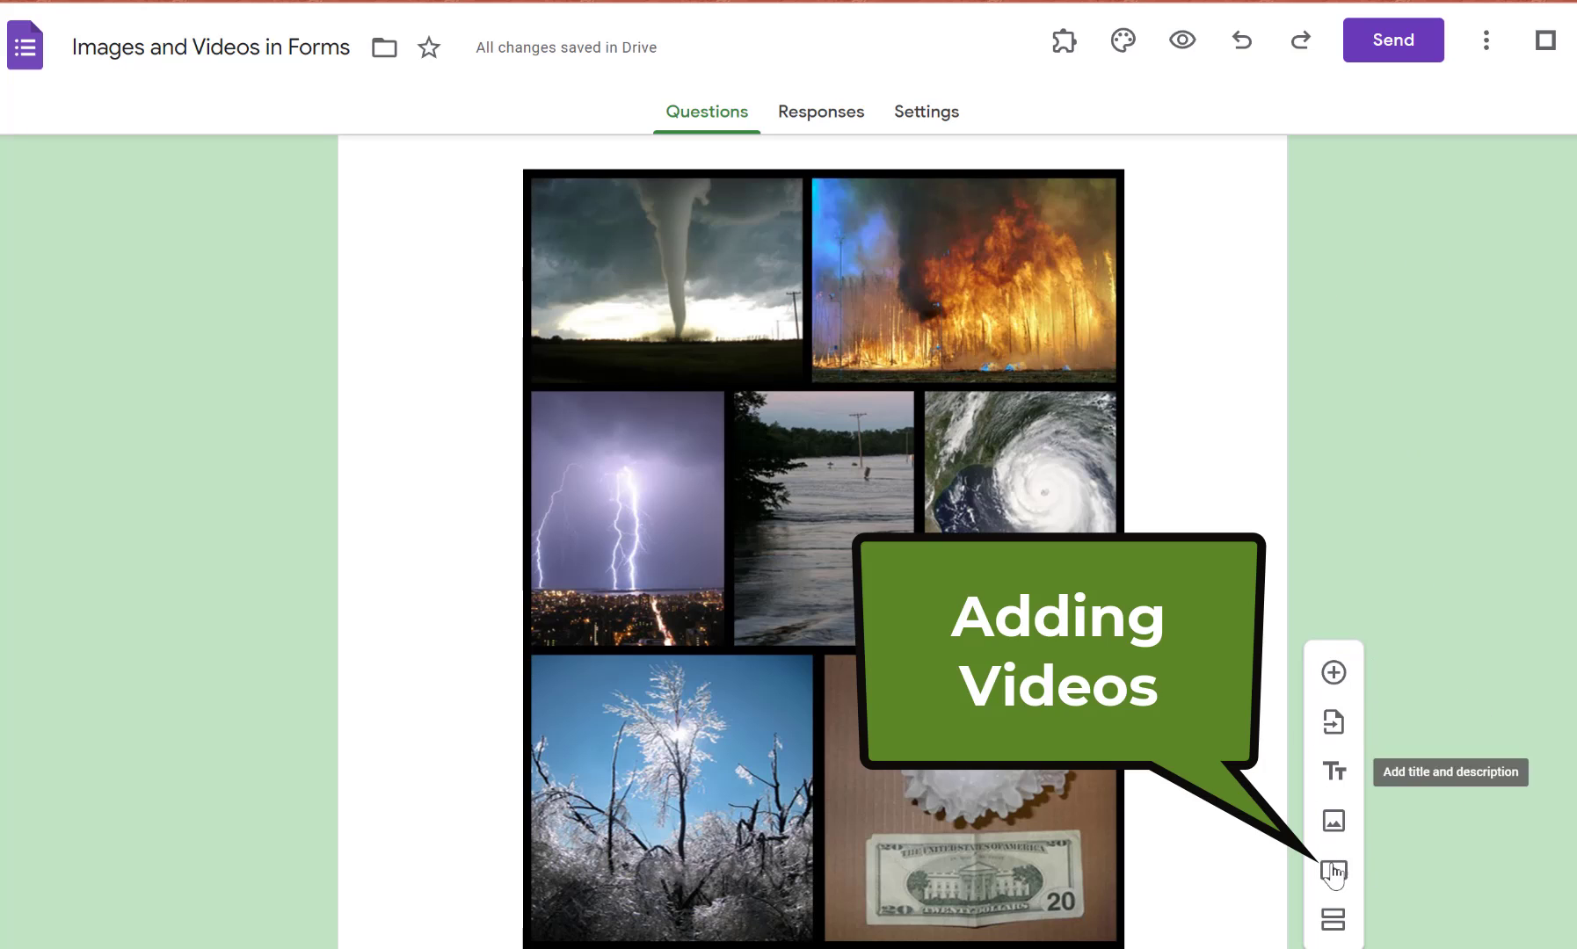
Step: Start adding a video to the form, clear the leftover search text and check the option for adding a video by URL
{"action": "left_click", "coordinate": [1333, 873]}
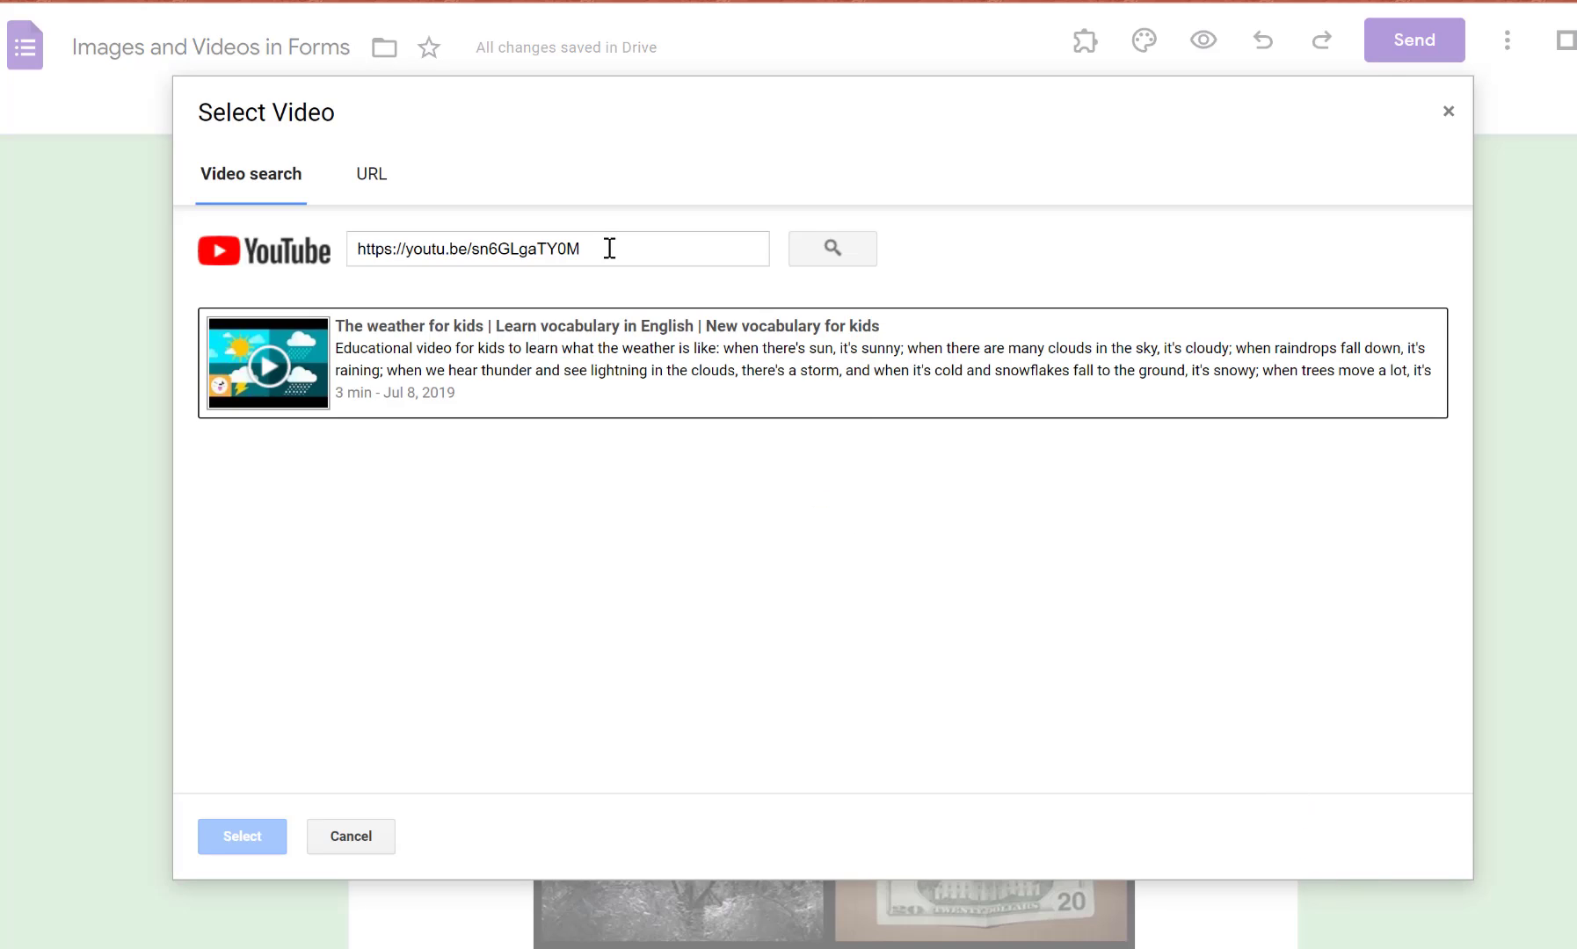
{"action": "left_click_drag", "start_coordinate": [609, 249], "coordinate": [340, 250]}
{"action": "key", "text": "BackSpace"}
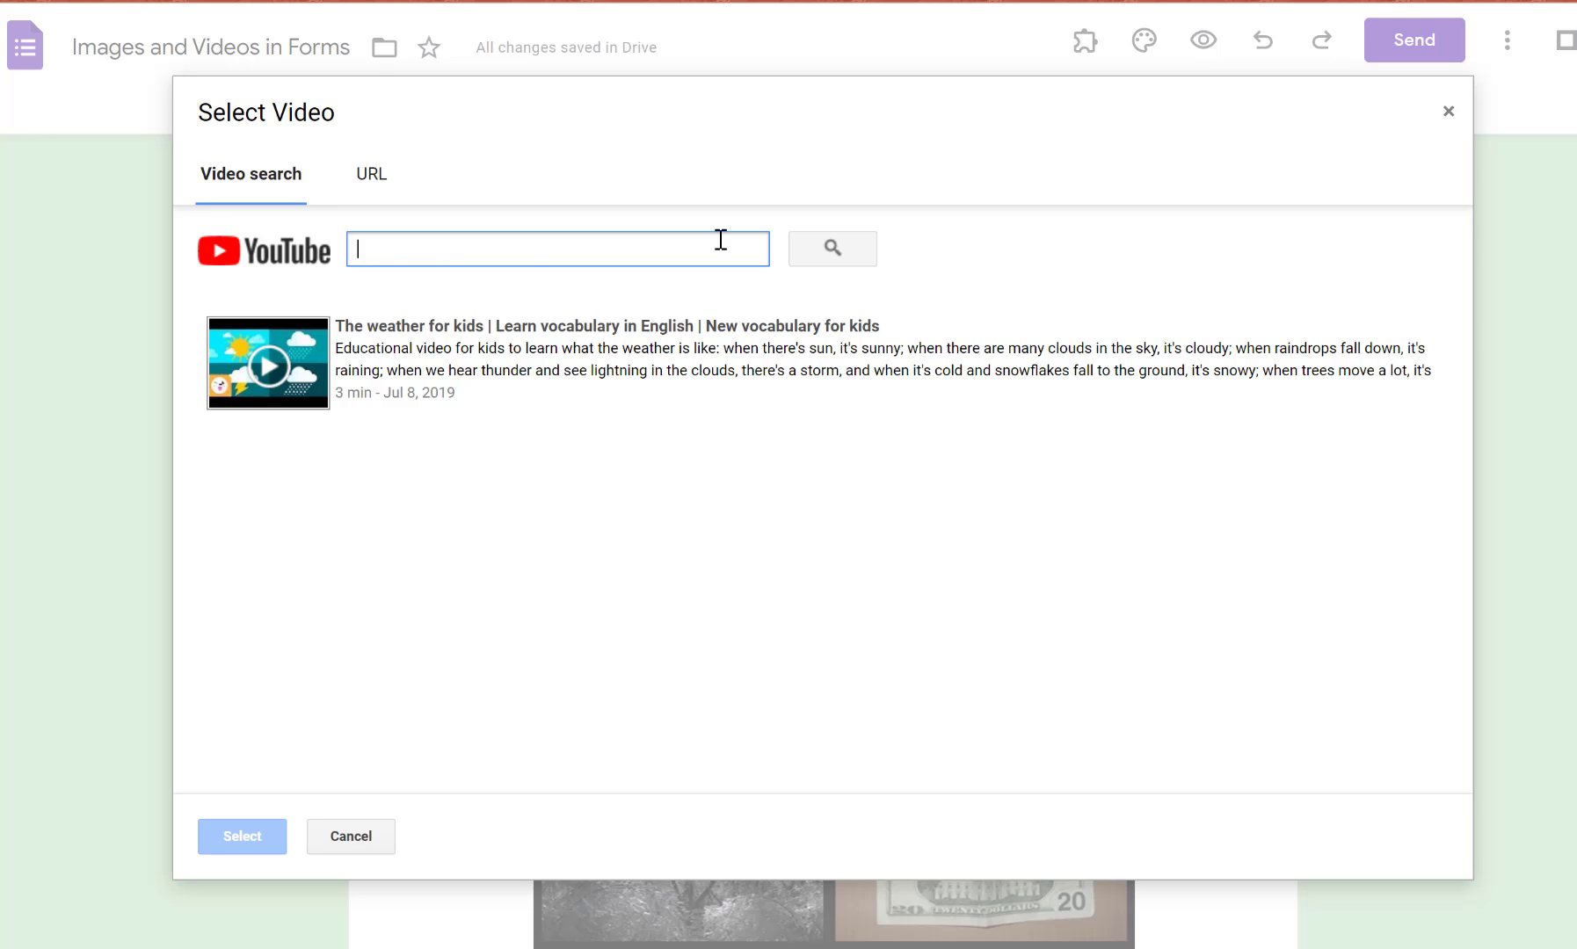
{"action": "left_click", "coordinate": [374, 182]}
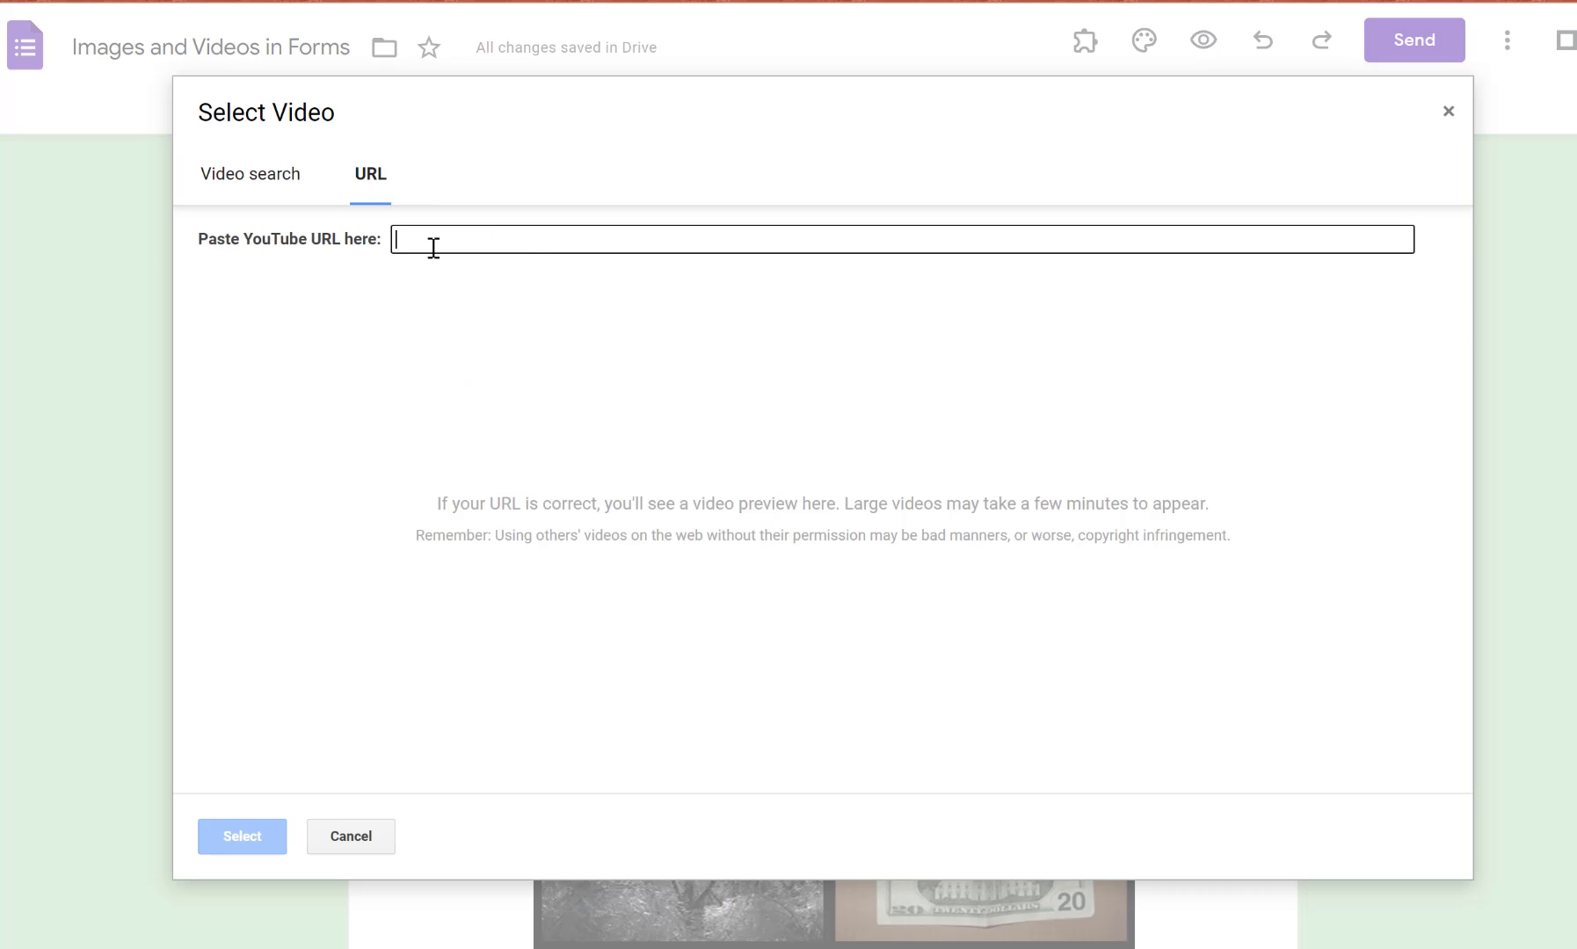
{"action": "left_click", "coordinate": [239, 187]}
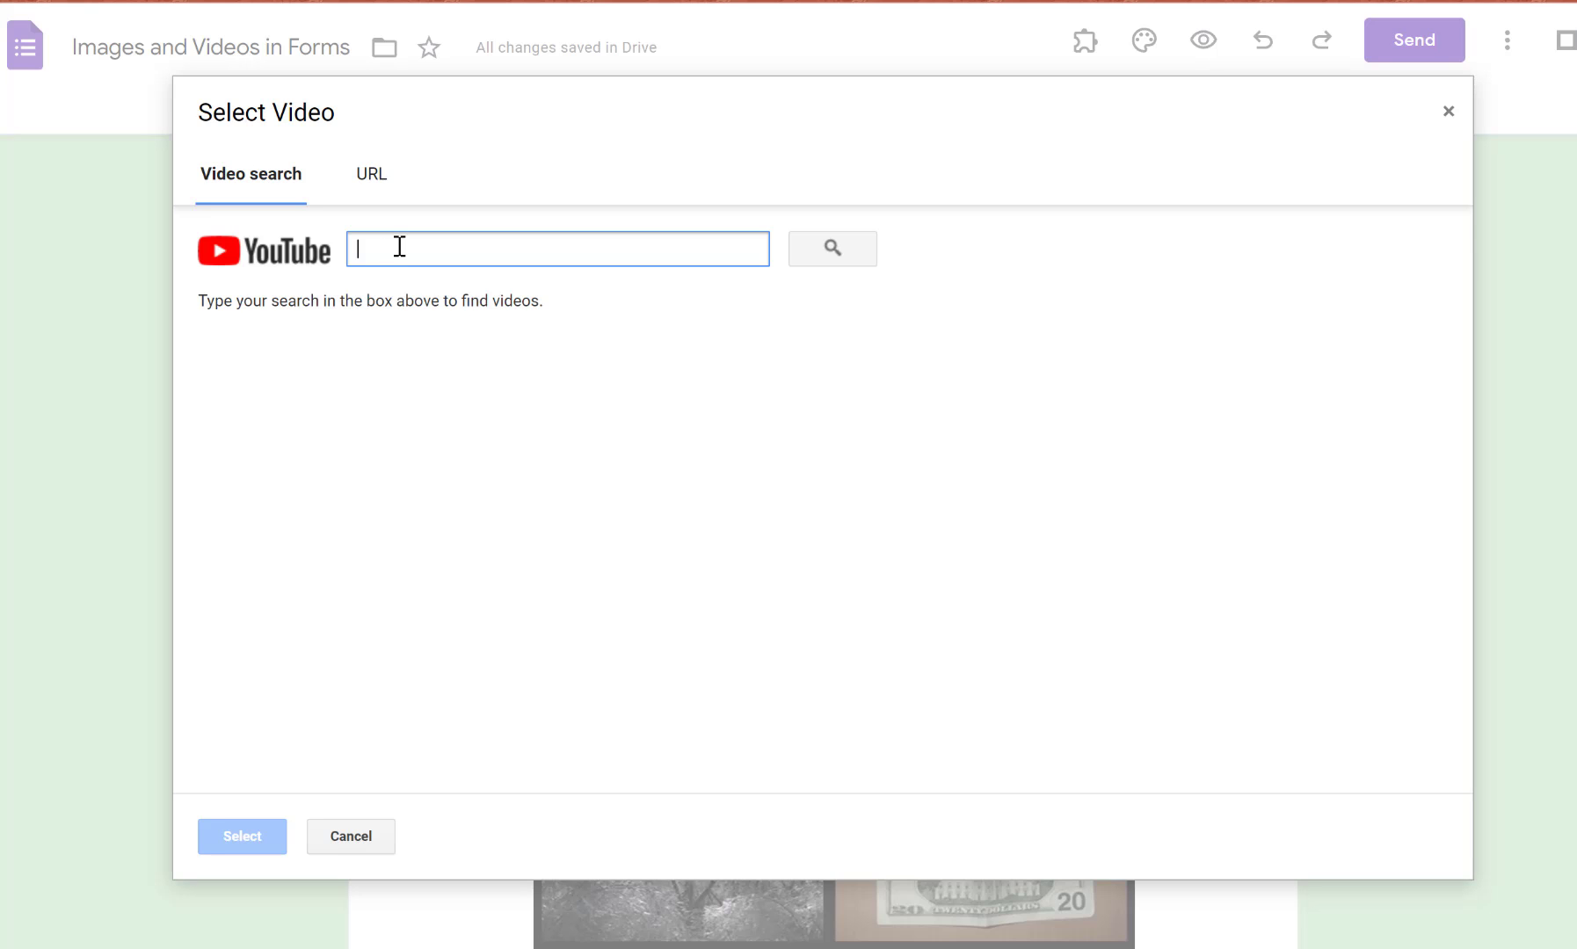
Step: Search YouTube for "types of weather for kids" in the video picker
{"action": "type", "text": "types of "}
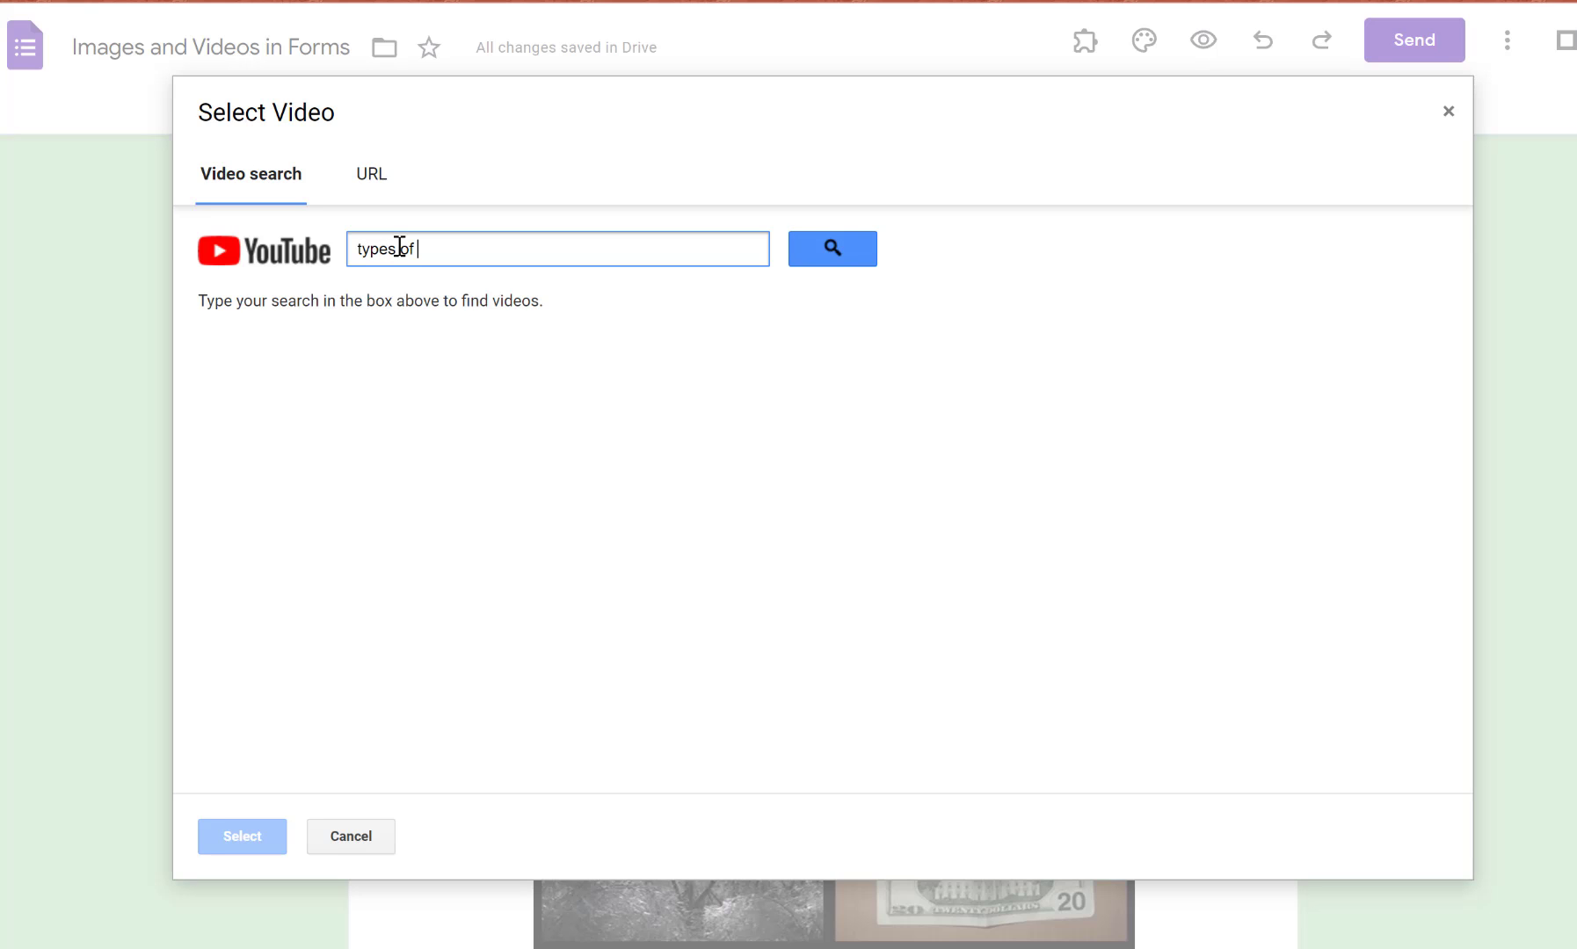
{"action": "type", "text": "waether for"}
{"action": "key", "text": "BackSpace"}
{"action": "key", "text": "BackSpace"}
{"action": "key", "text": "BackSpace"}
{"action": "key", "text": "BackSpace"}
{"action": "key", "text": "BackSpace"}
{"action": "key", "text": "BackSpace"}
{"action": "key", "text": "BackSpace"}
{"action": "key", "text": "BackSpace"}
{"action": "key", "text": "BackSpace"}
{"action": "type", "text": "eather for kids"}
{"action": "key", "text": "Return"}
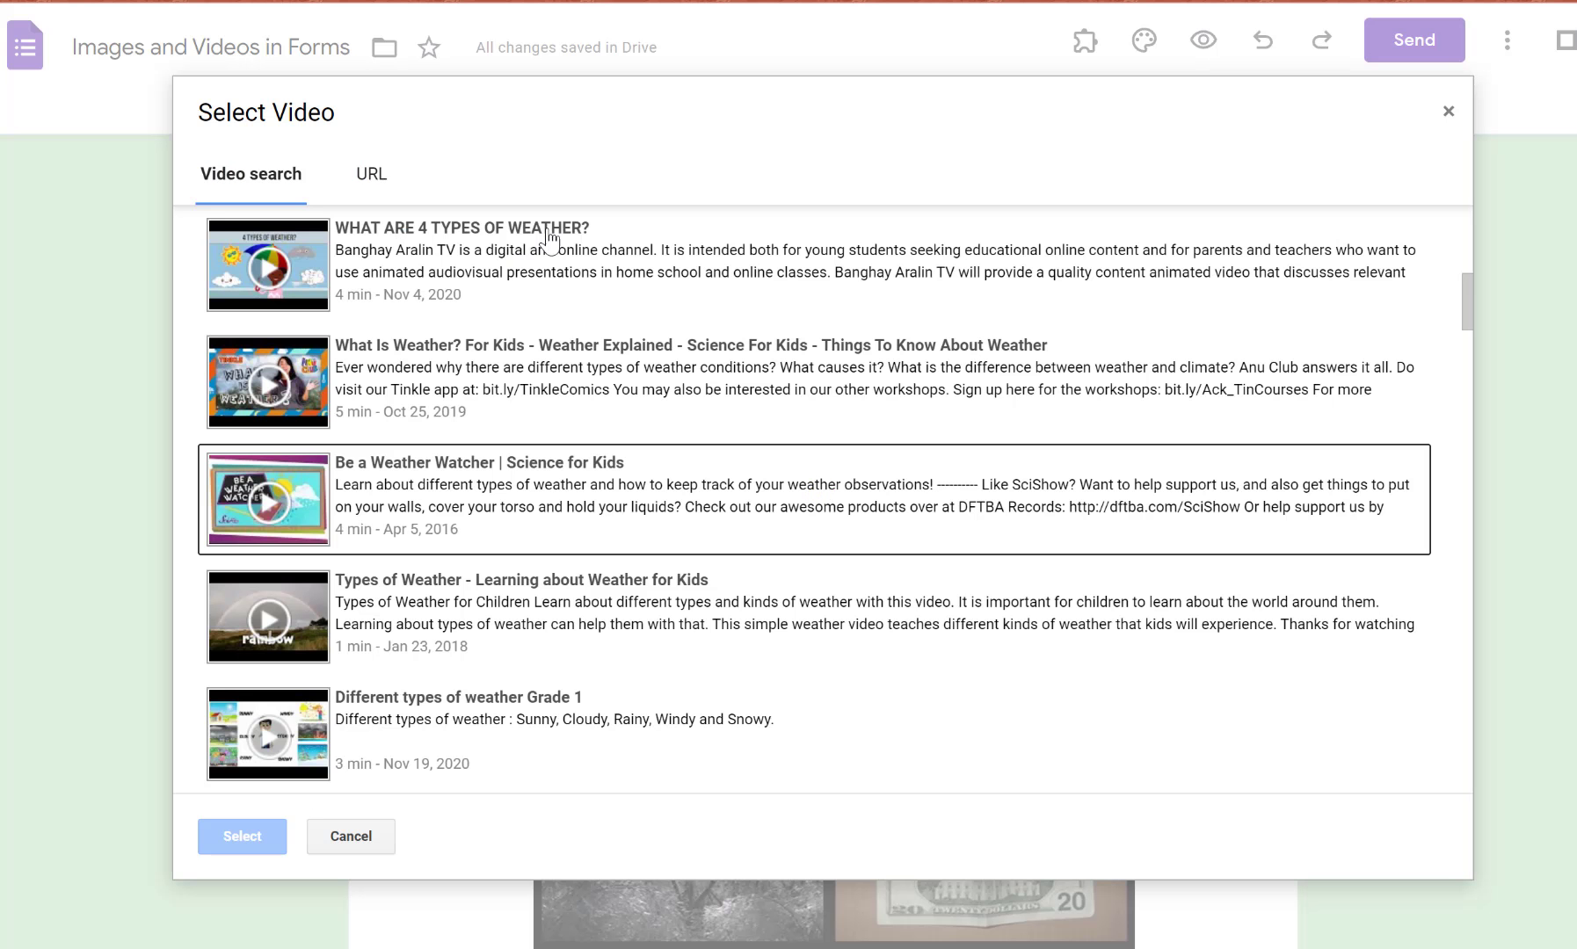
Step: Insert the video "Be a Weather Watcher | Science for Kids" from the search results into the form
{"action": "scroll", "coordinate": [661, 582], "scroll_direction": "up", "scroll_amount": 8}
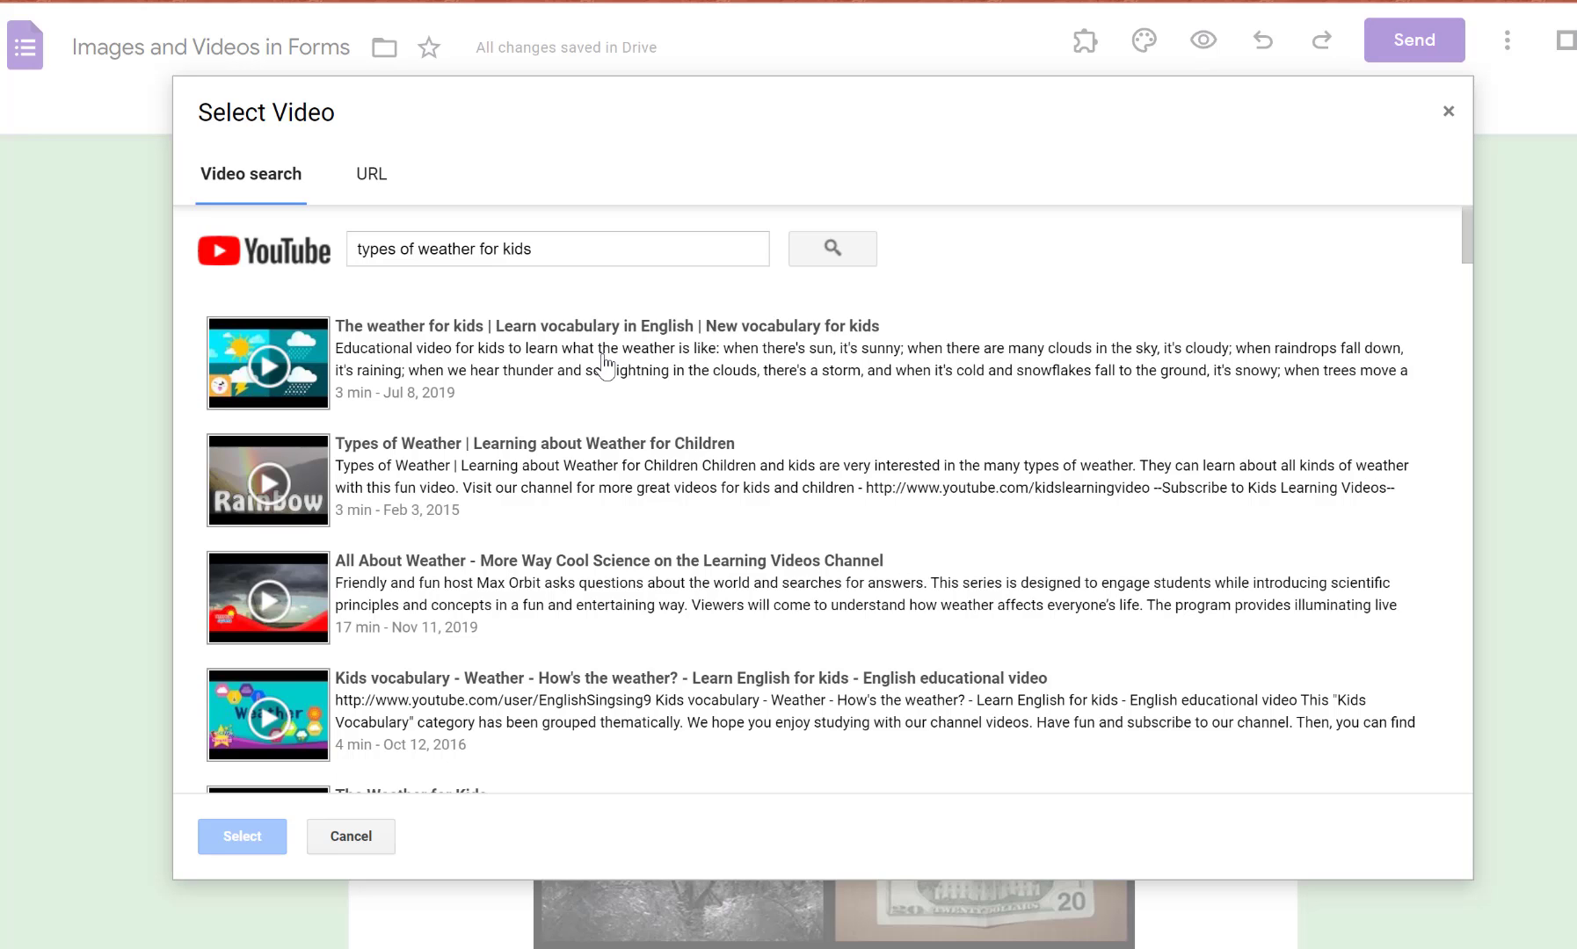
{"action": "scroll", "coordinate": [594, 398], "scroll_direction": "down", "scroll_amount": 4}
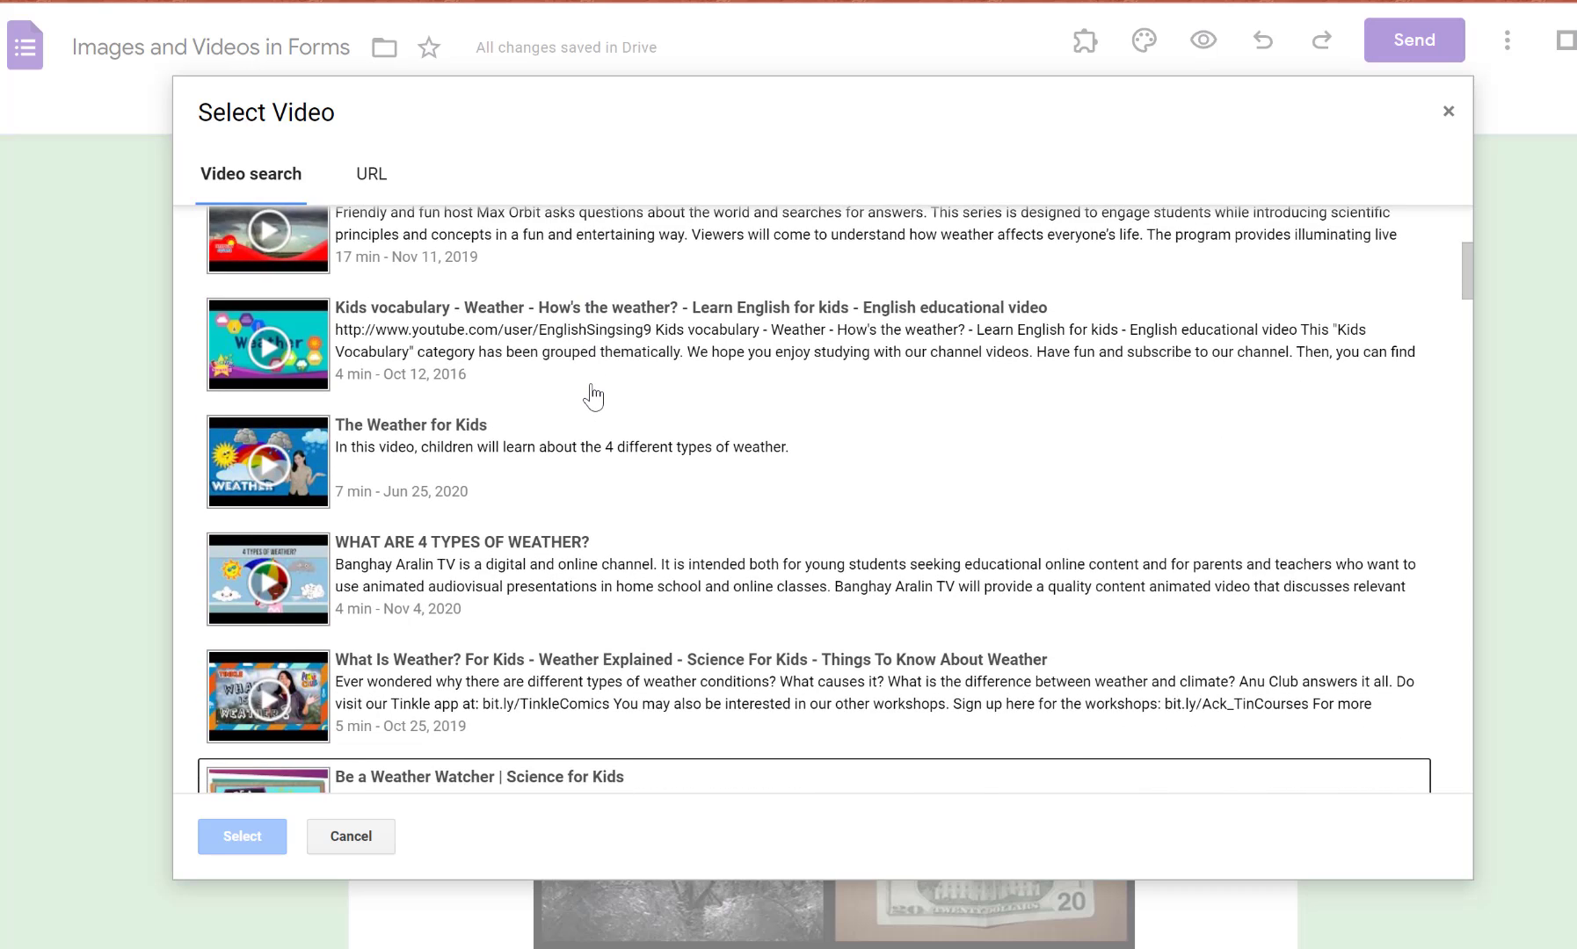
{"action": "scroll", "coordinate": [593, 397], "scroll_direction": "down", "scroll_amount": 4}
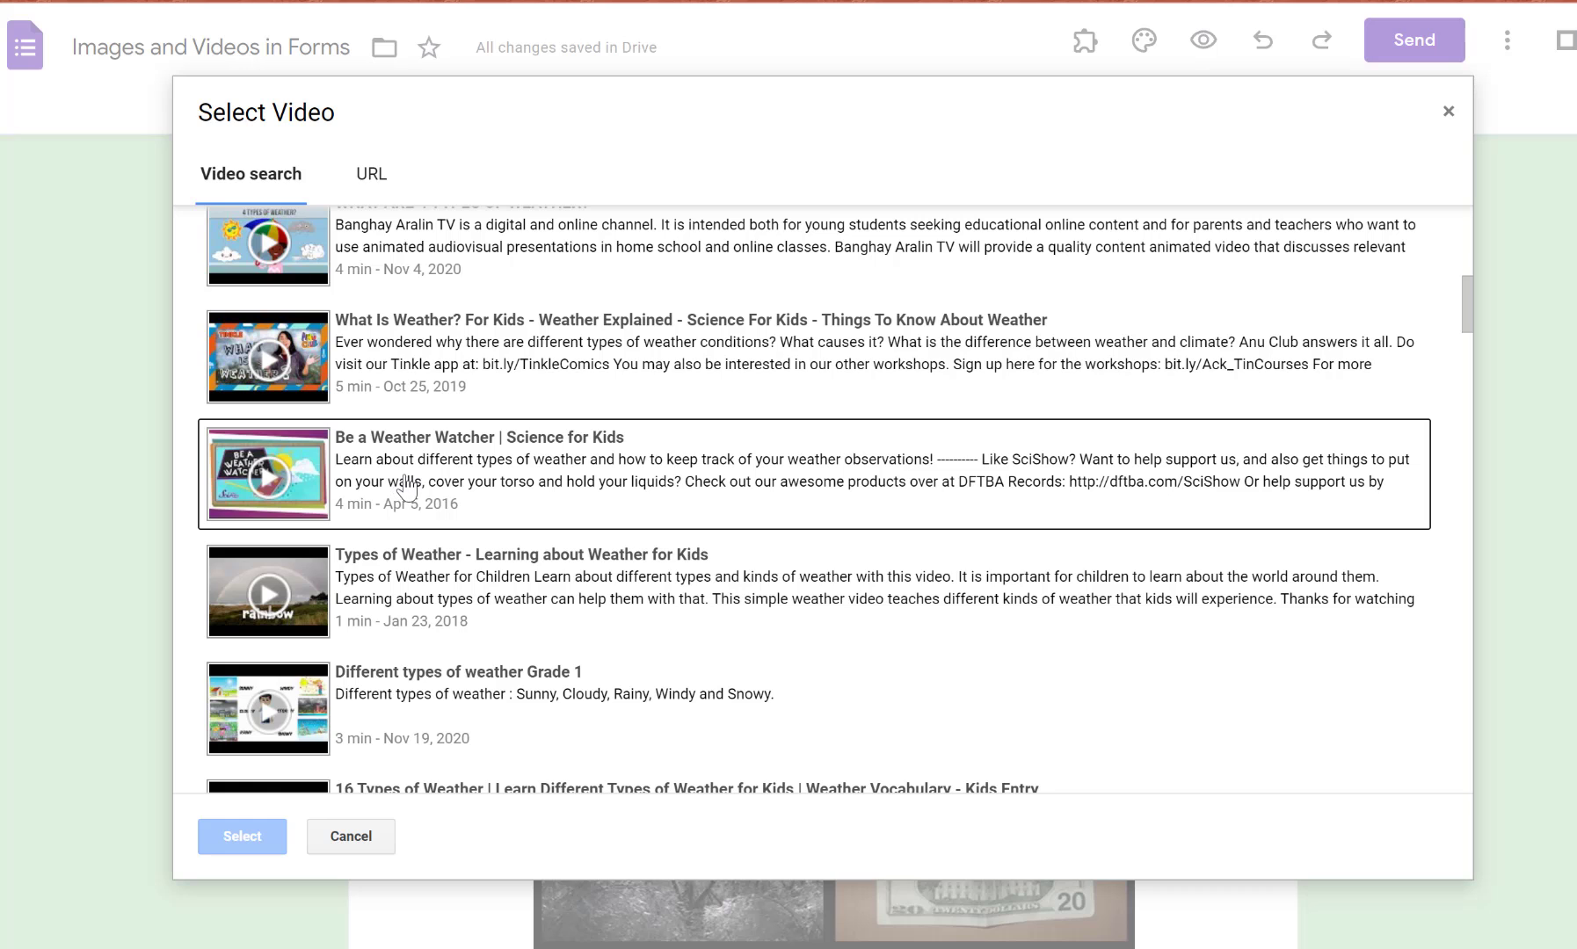
{"action": "left_click", "coordinate": [409, 481]}
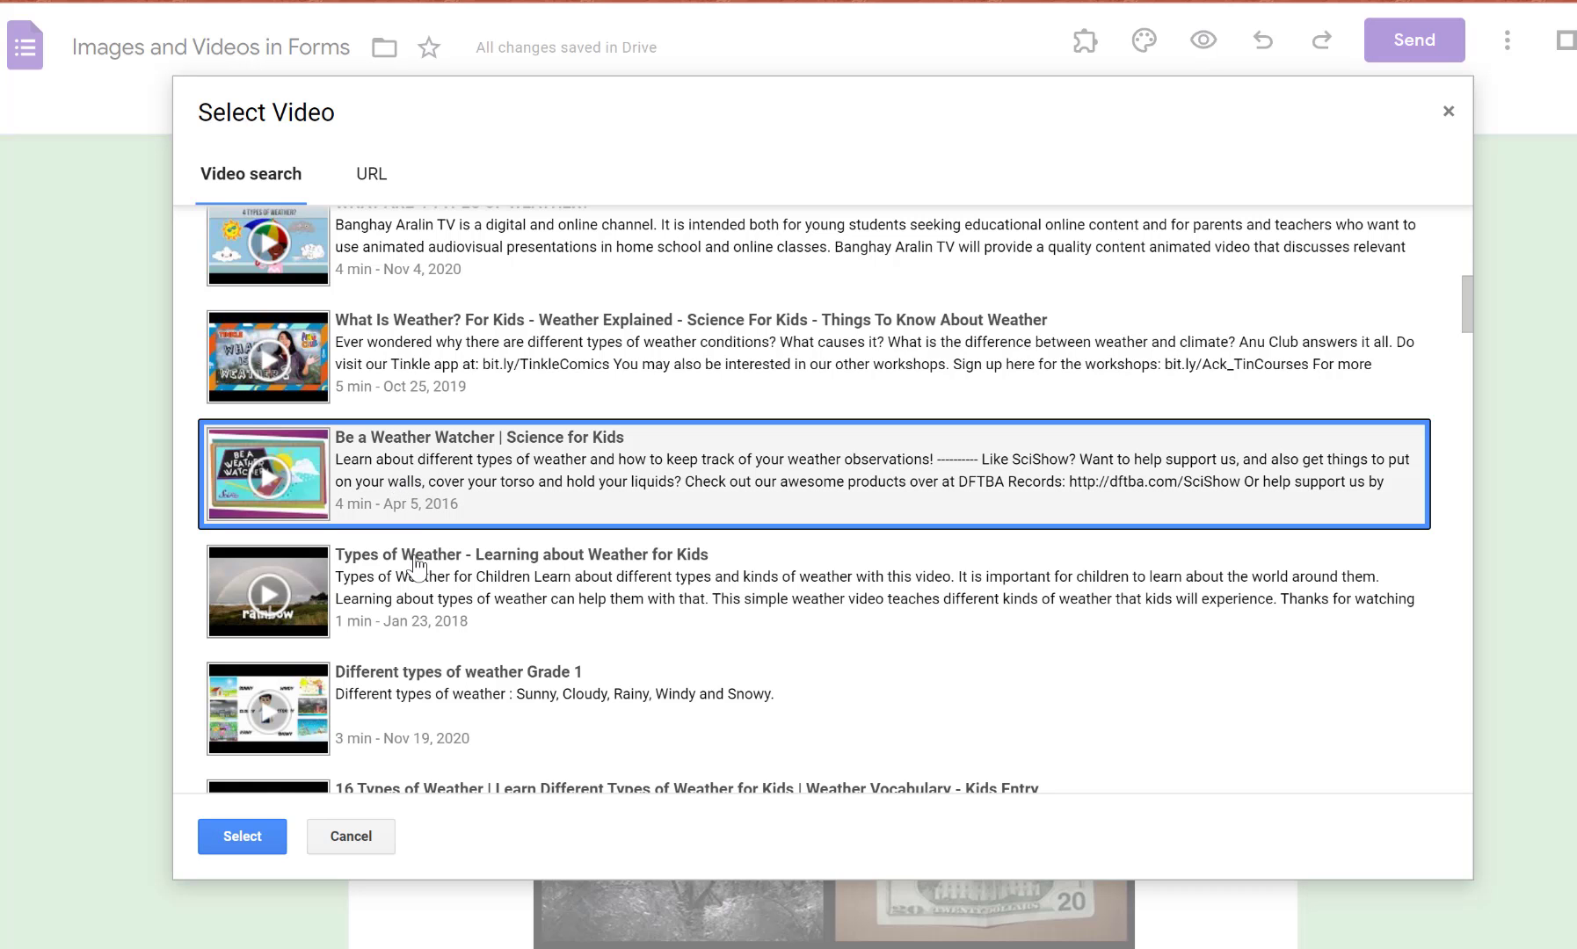
{"action": "left_click", "coordinate": [248, 835]}
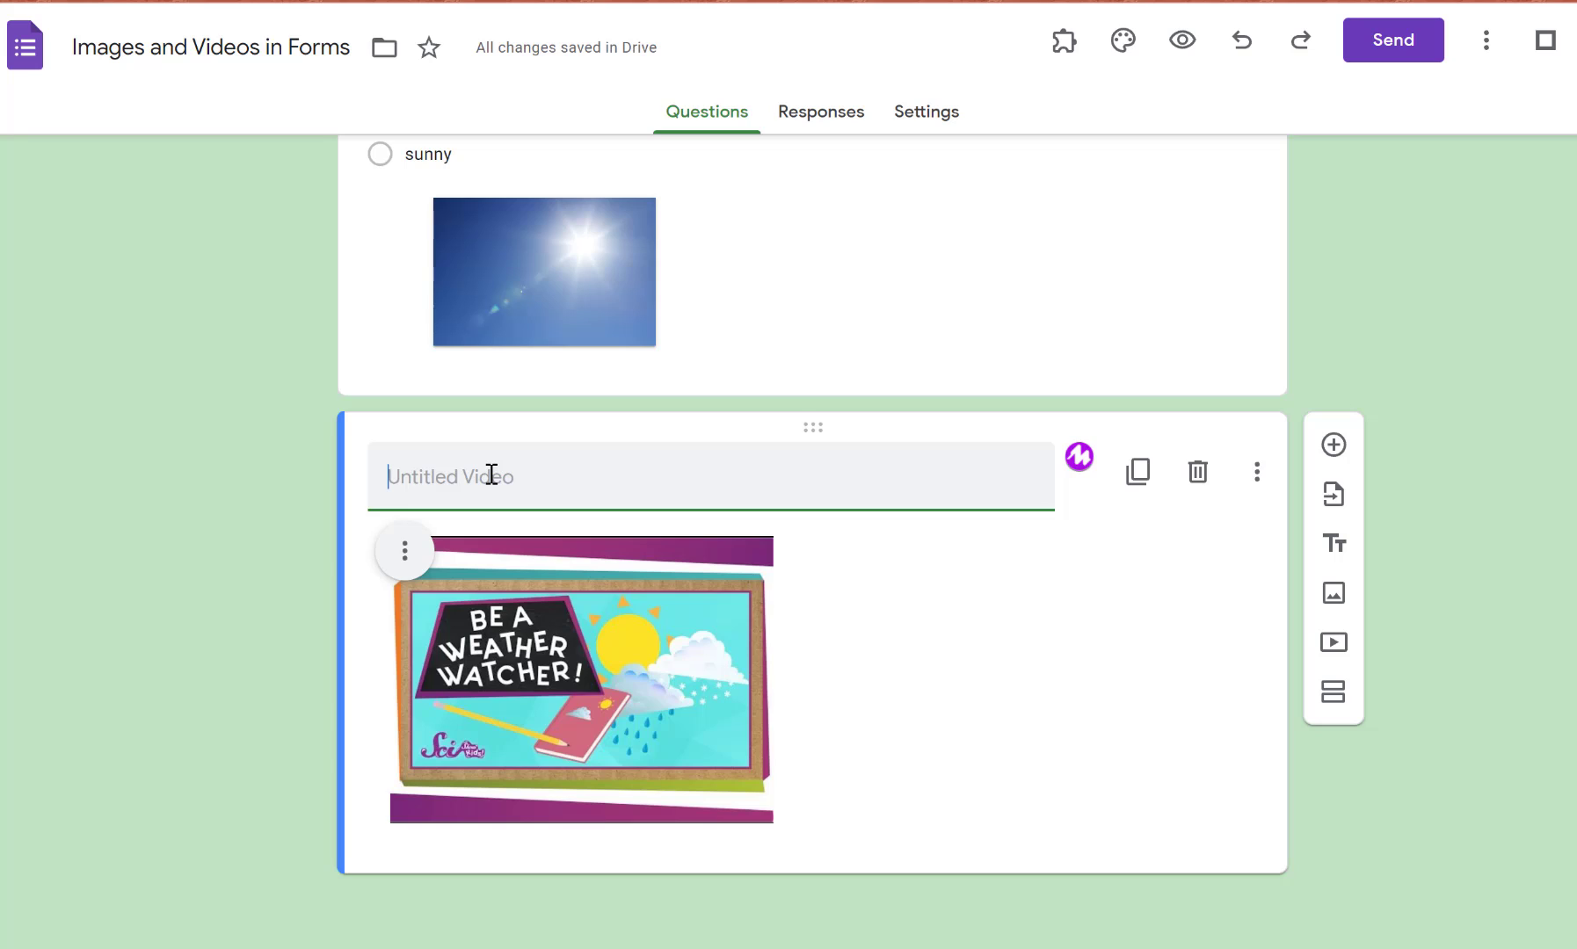
Step: Title the video "Watch this video to learn more about the weather." and center-align it
{"action": "type", "text": "Watch this video to learn more a"}
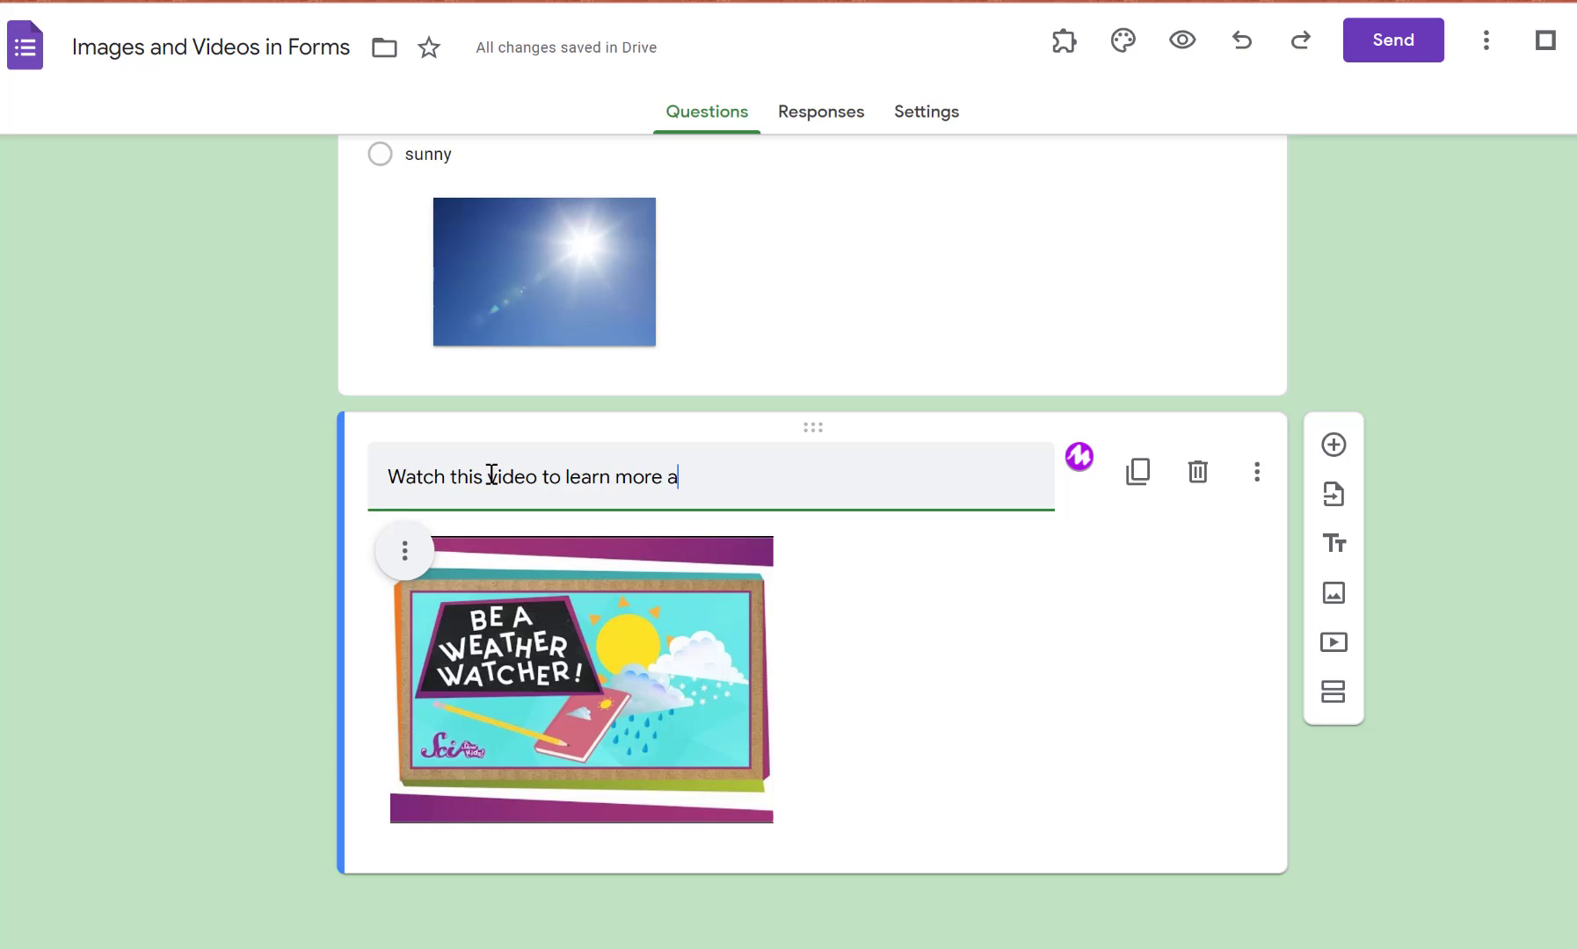
{"action": "type", "text": "bout the waether."}
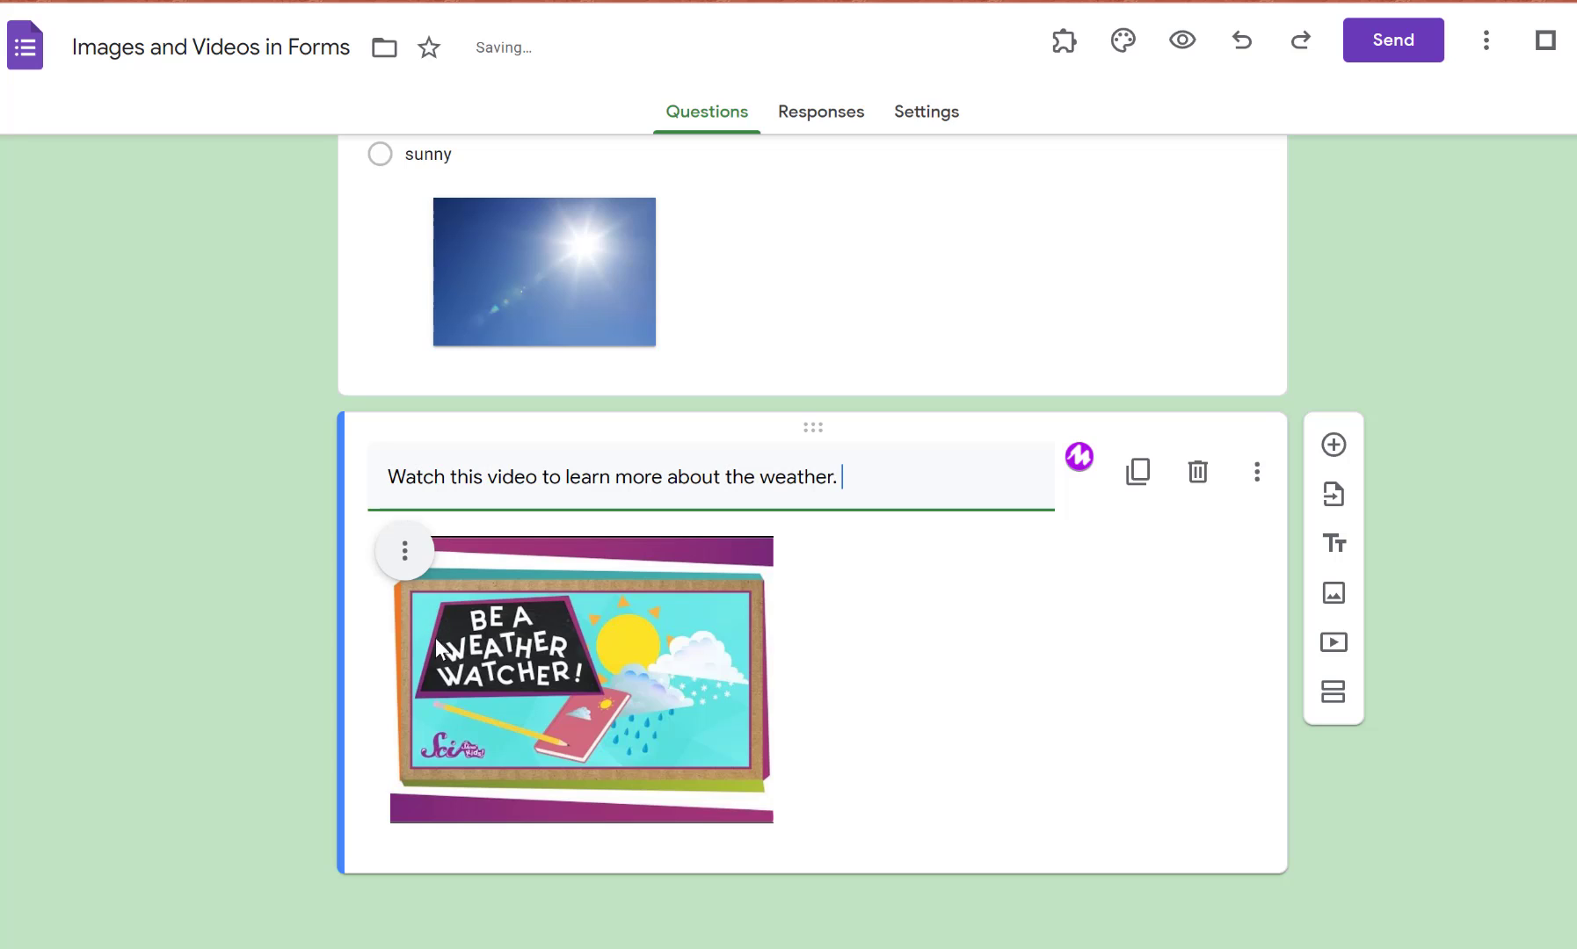
{"action": "left_click", "coordinate": [404, 551]}
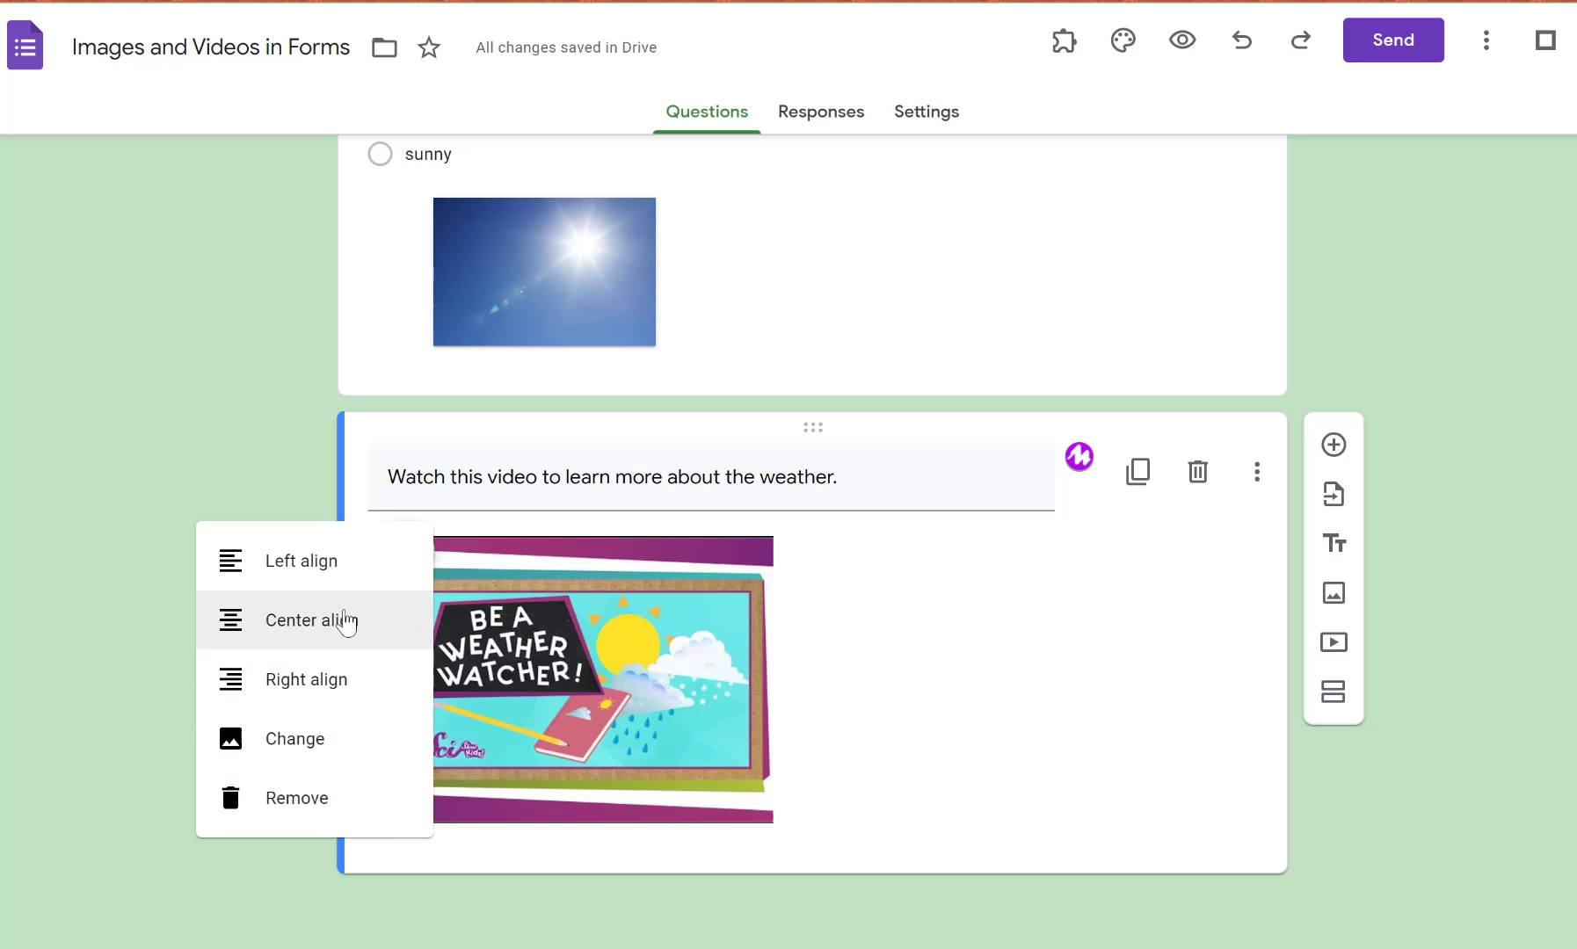
{"action": "left_click", "coordinate": [345, 622]}
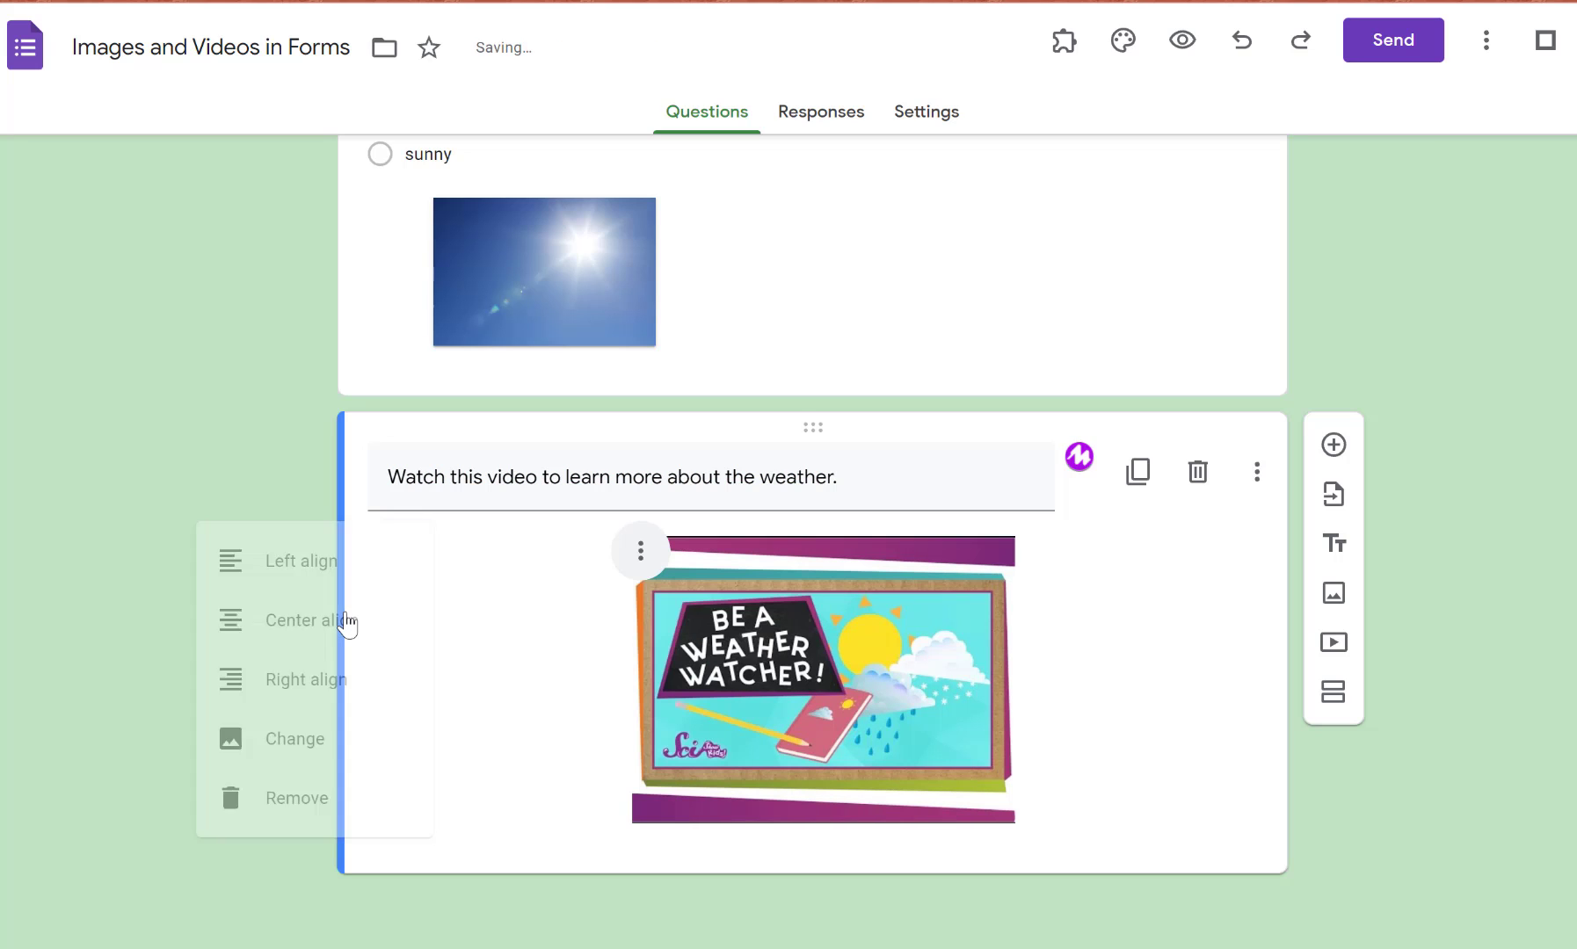
Step: Enlarge the weather video to about two thirds of its card's width
{"action": "left_click", "coordinate": [982, 644]}
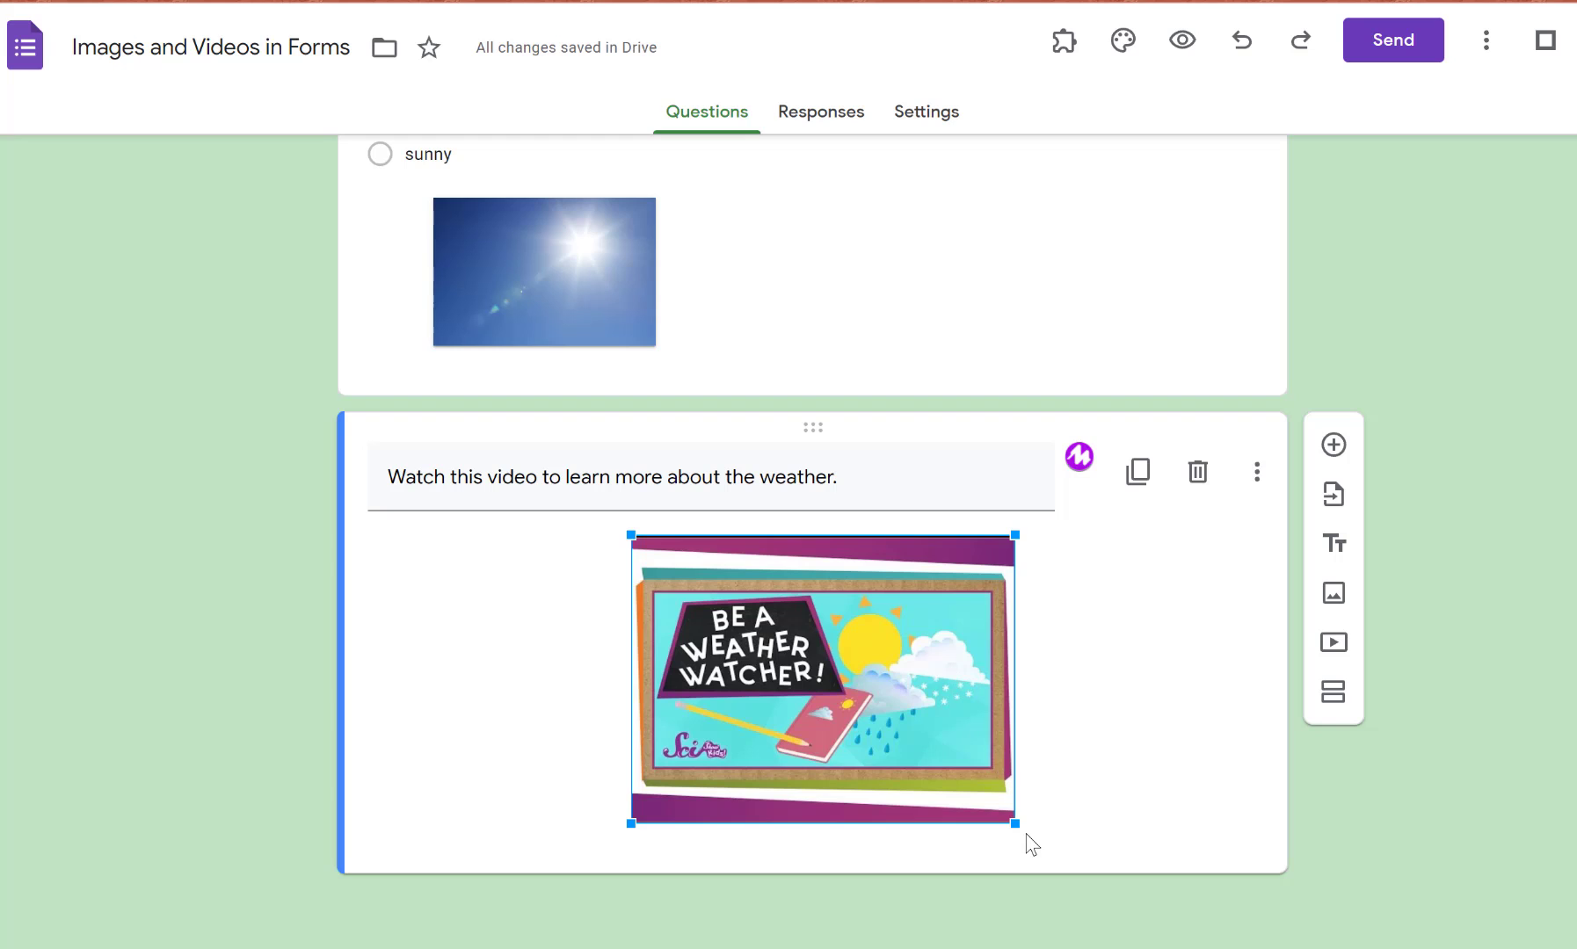
{"action": "left_click_drag", "start_coordinate": [1014, 822], "coordinate": [1164, 922]}
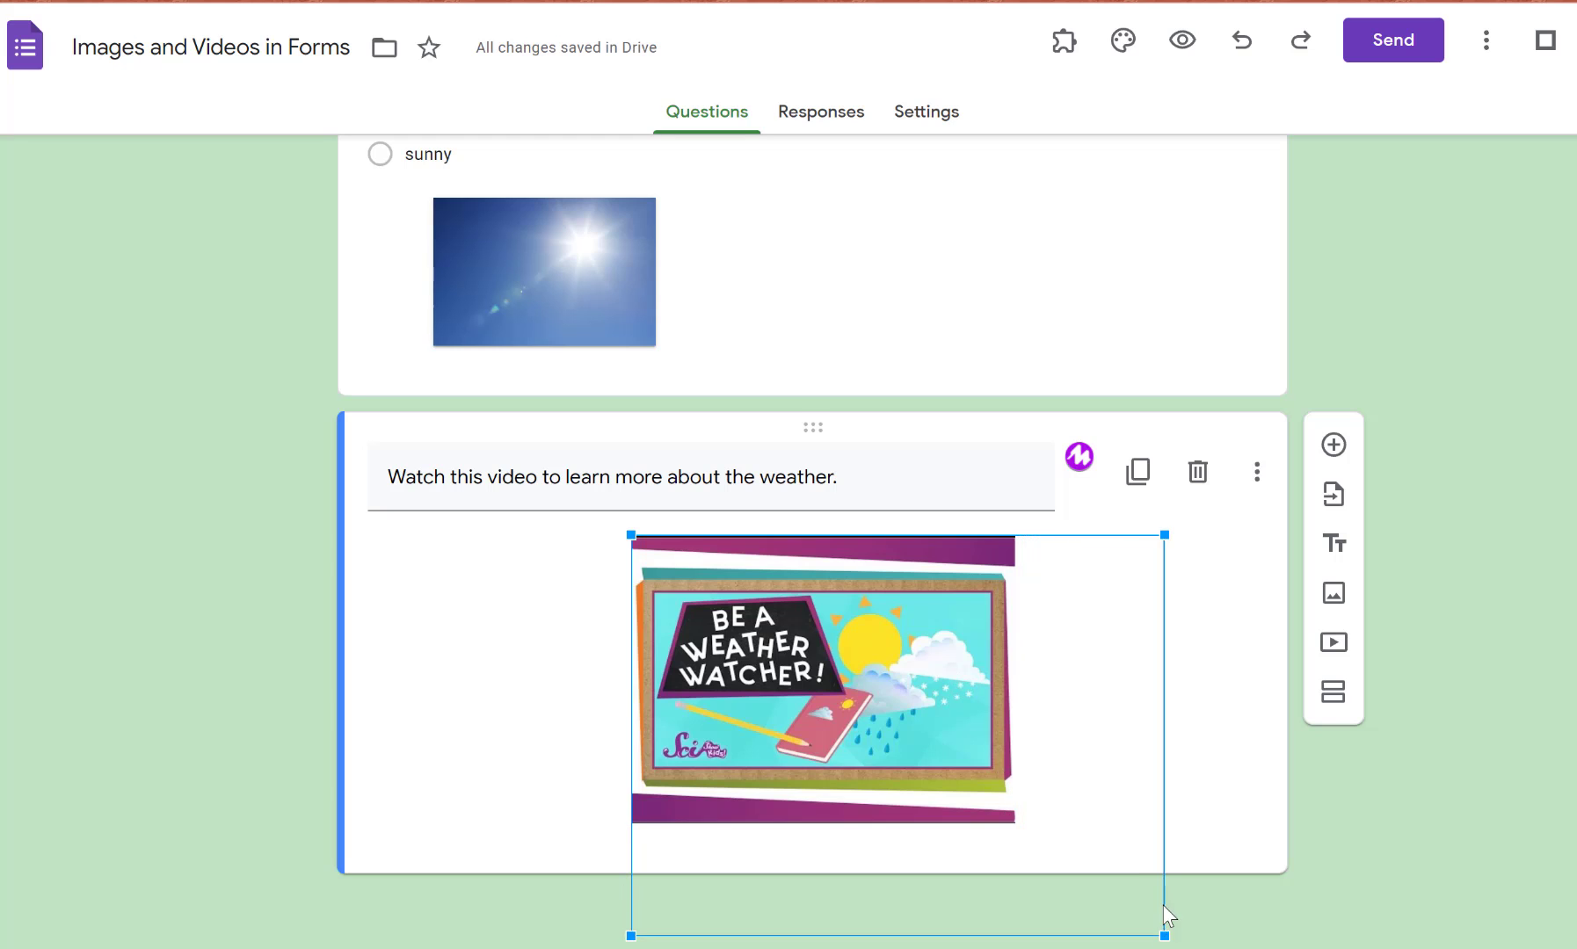
{"action": "left_click_drag", "start_coordinate": [1082, 824], "coordinate": [1182, 895]}
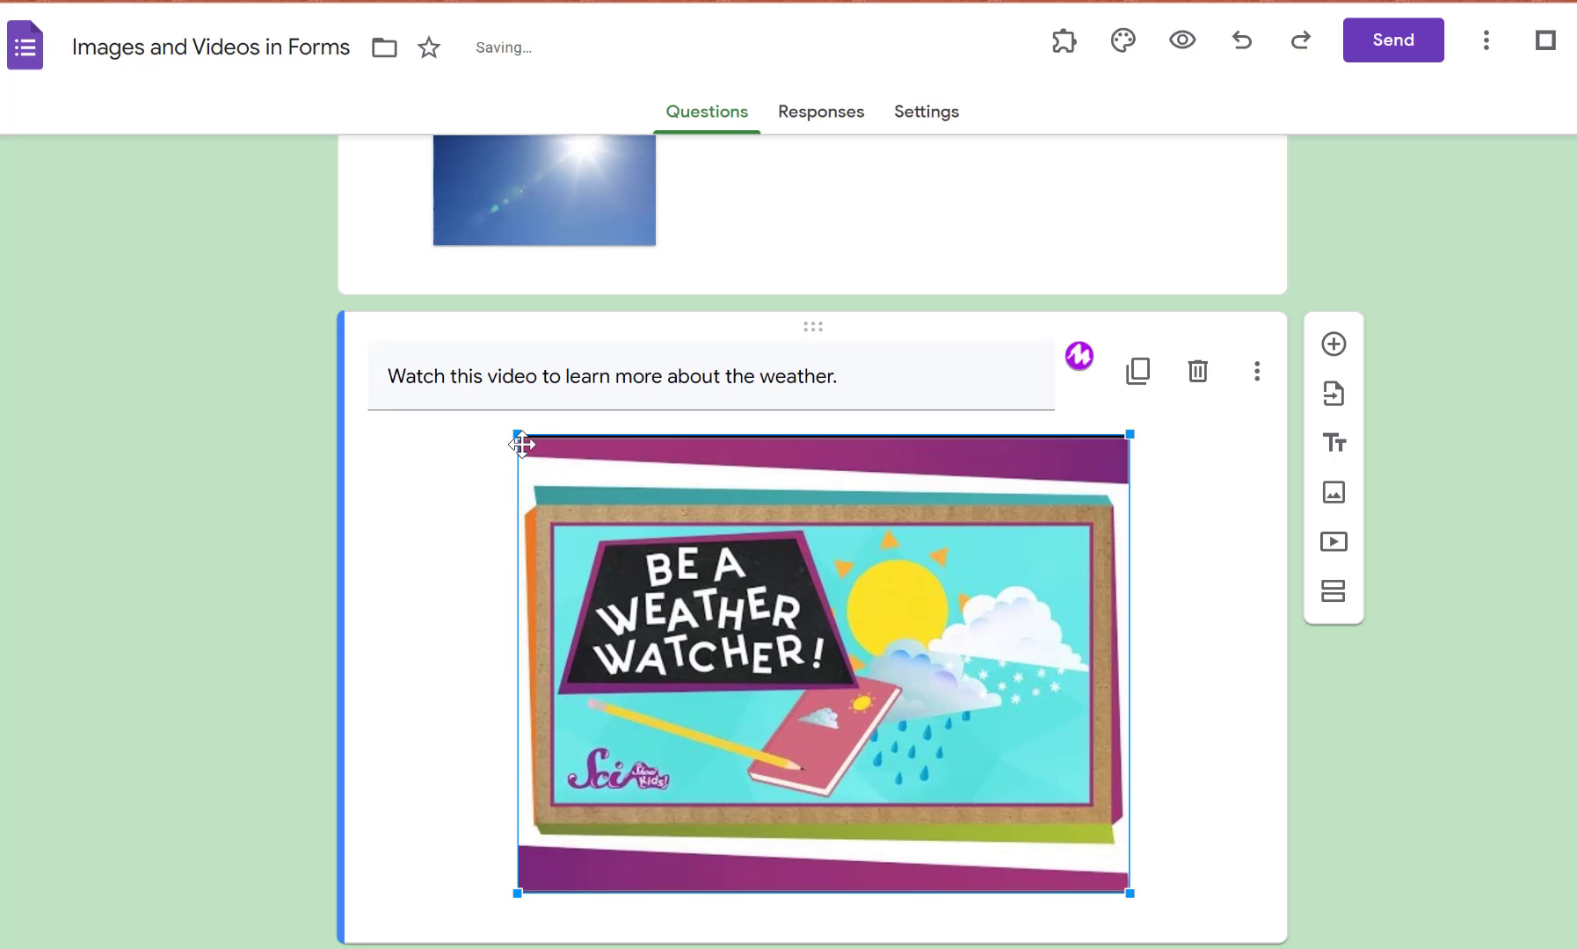
{"action": "left_click_drag", "start_coordinate": [517, 435], "coordinate": [498, 397]}
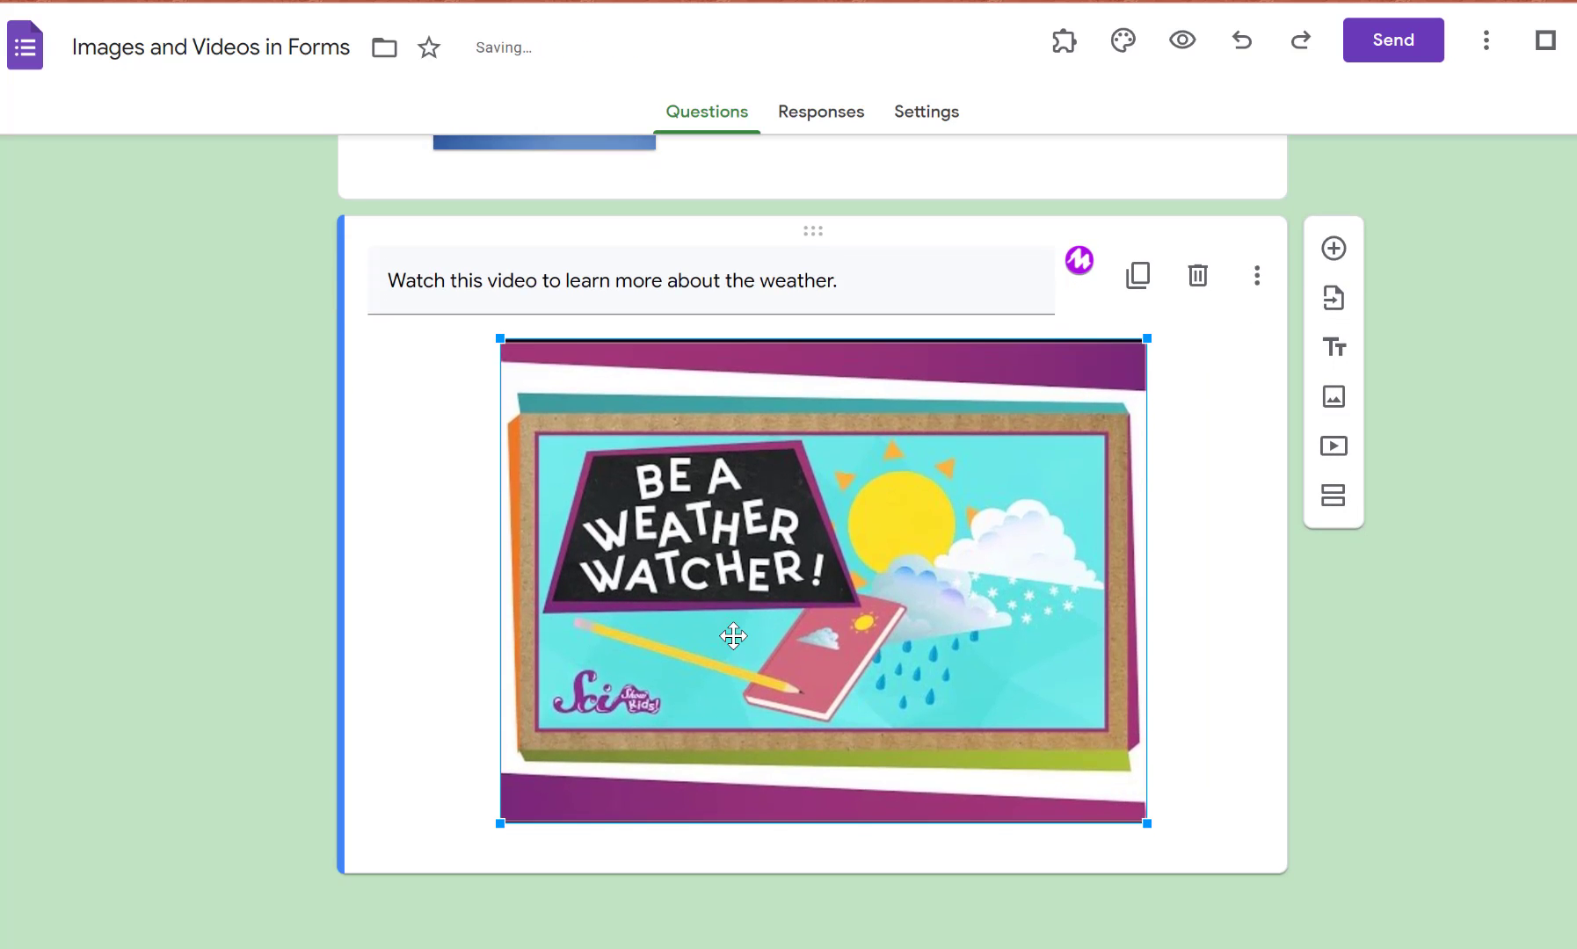
Step: Add the caption "This video will show different types of weather." to the video
{"action": "left_click", "coordinate": [1256, 278]}
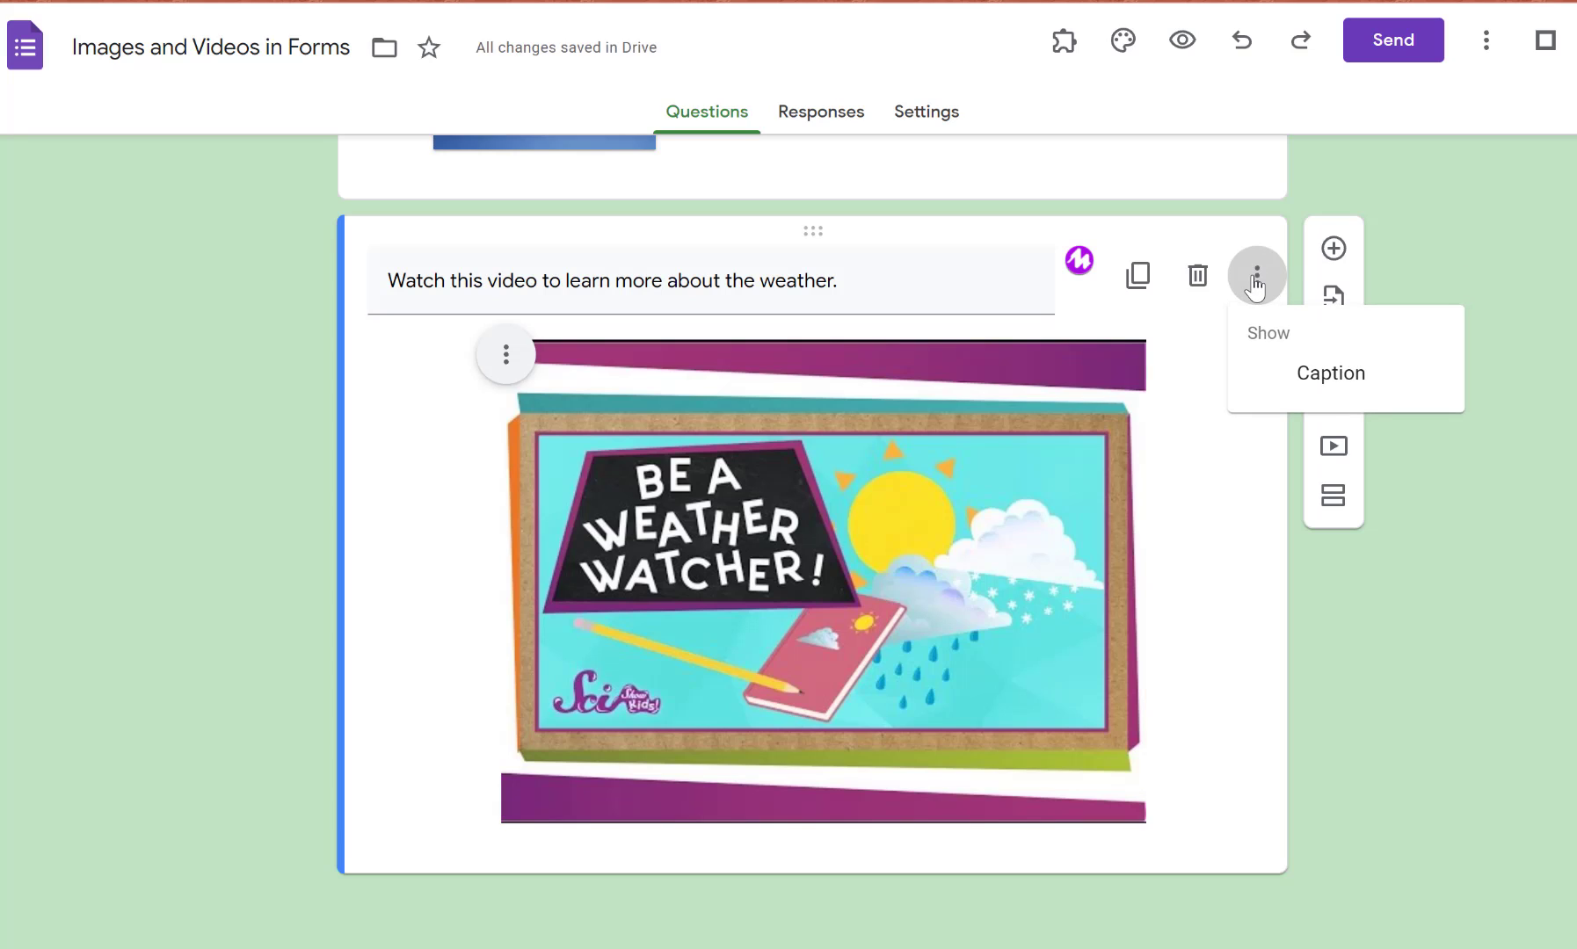
{"action": "left_click", "coordinate": [1306, 376]}
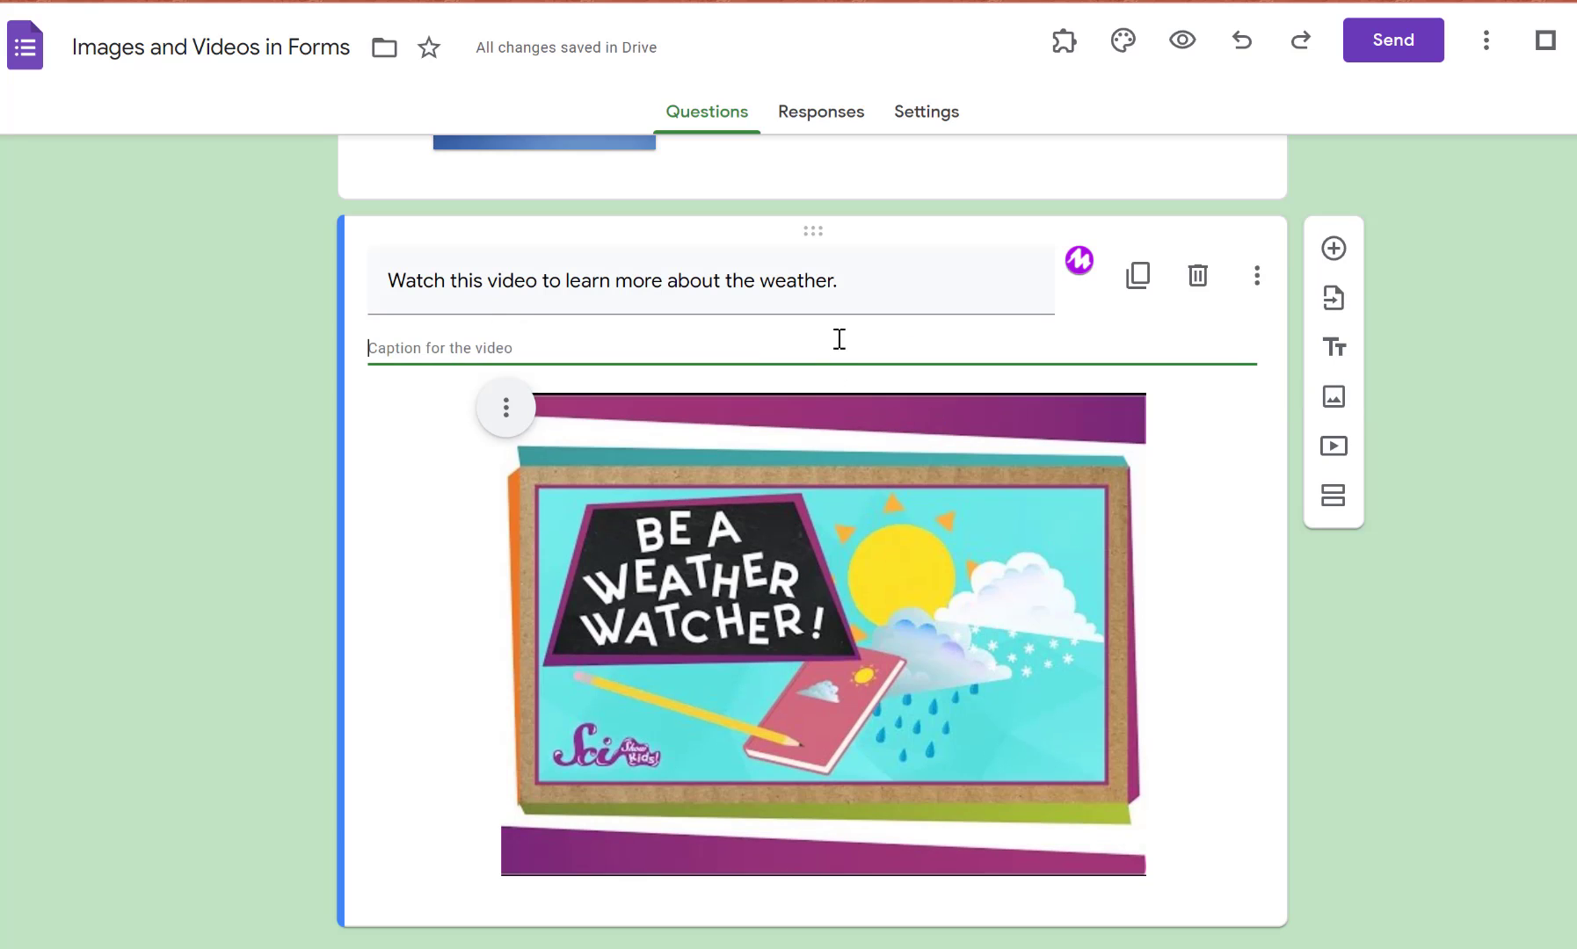
{"action": "type", "text": "This v"}
{"action": "type", "text": "ideo will show "}
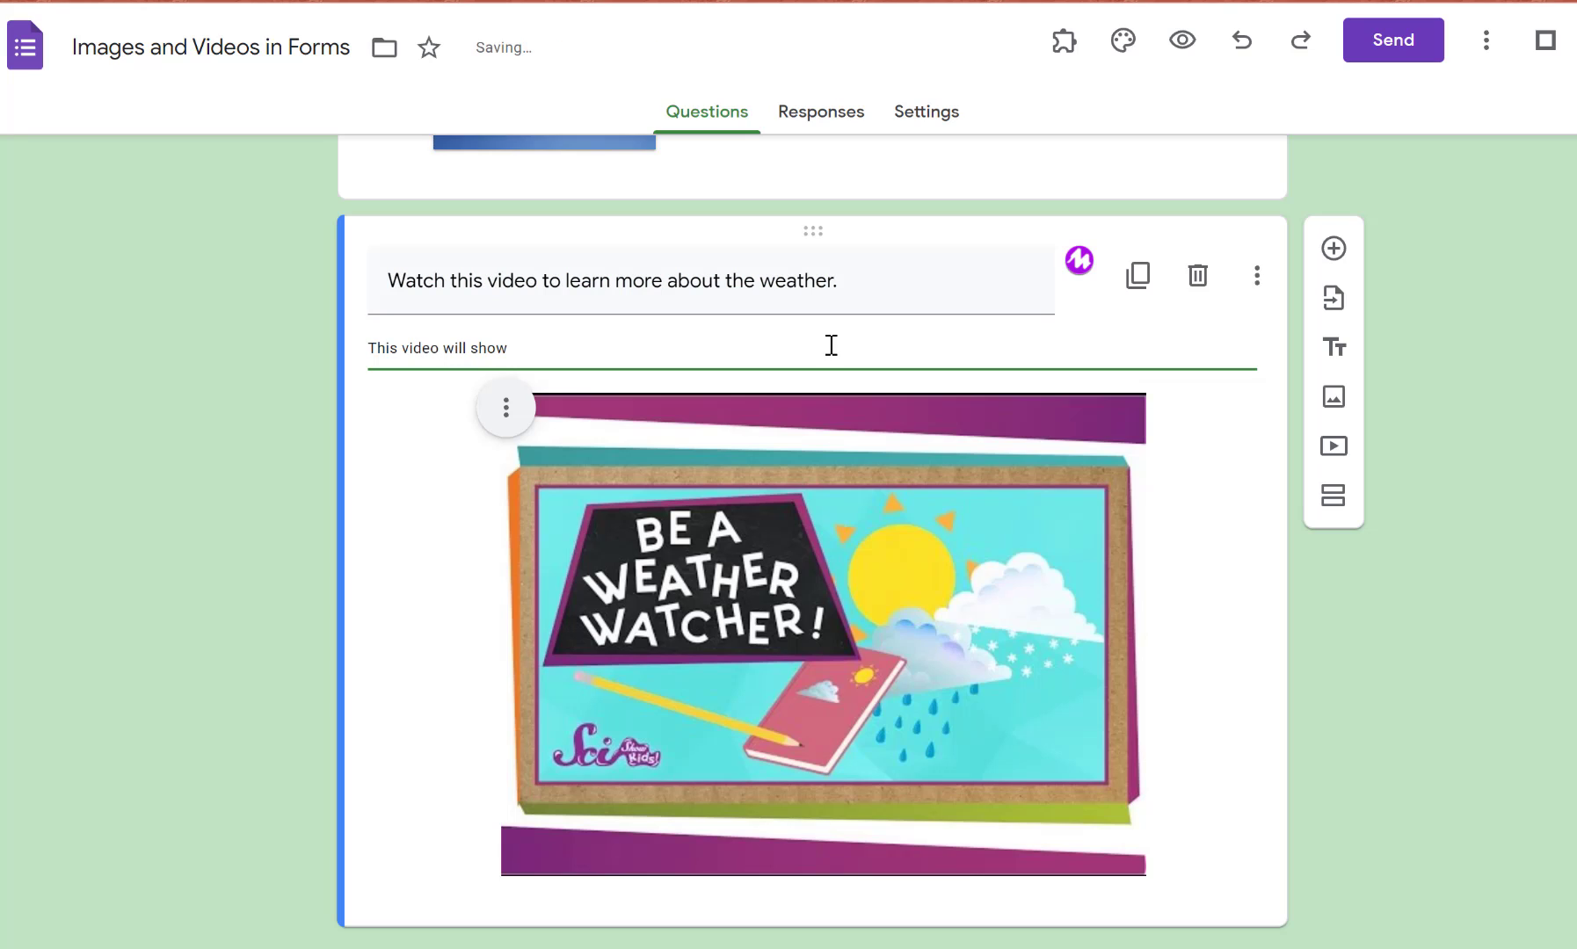
{"action": "type", "text": "different types of weather."}
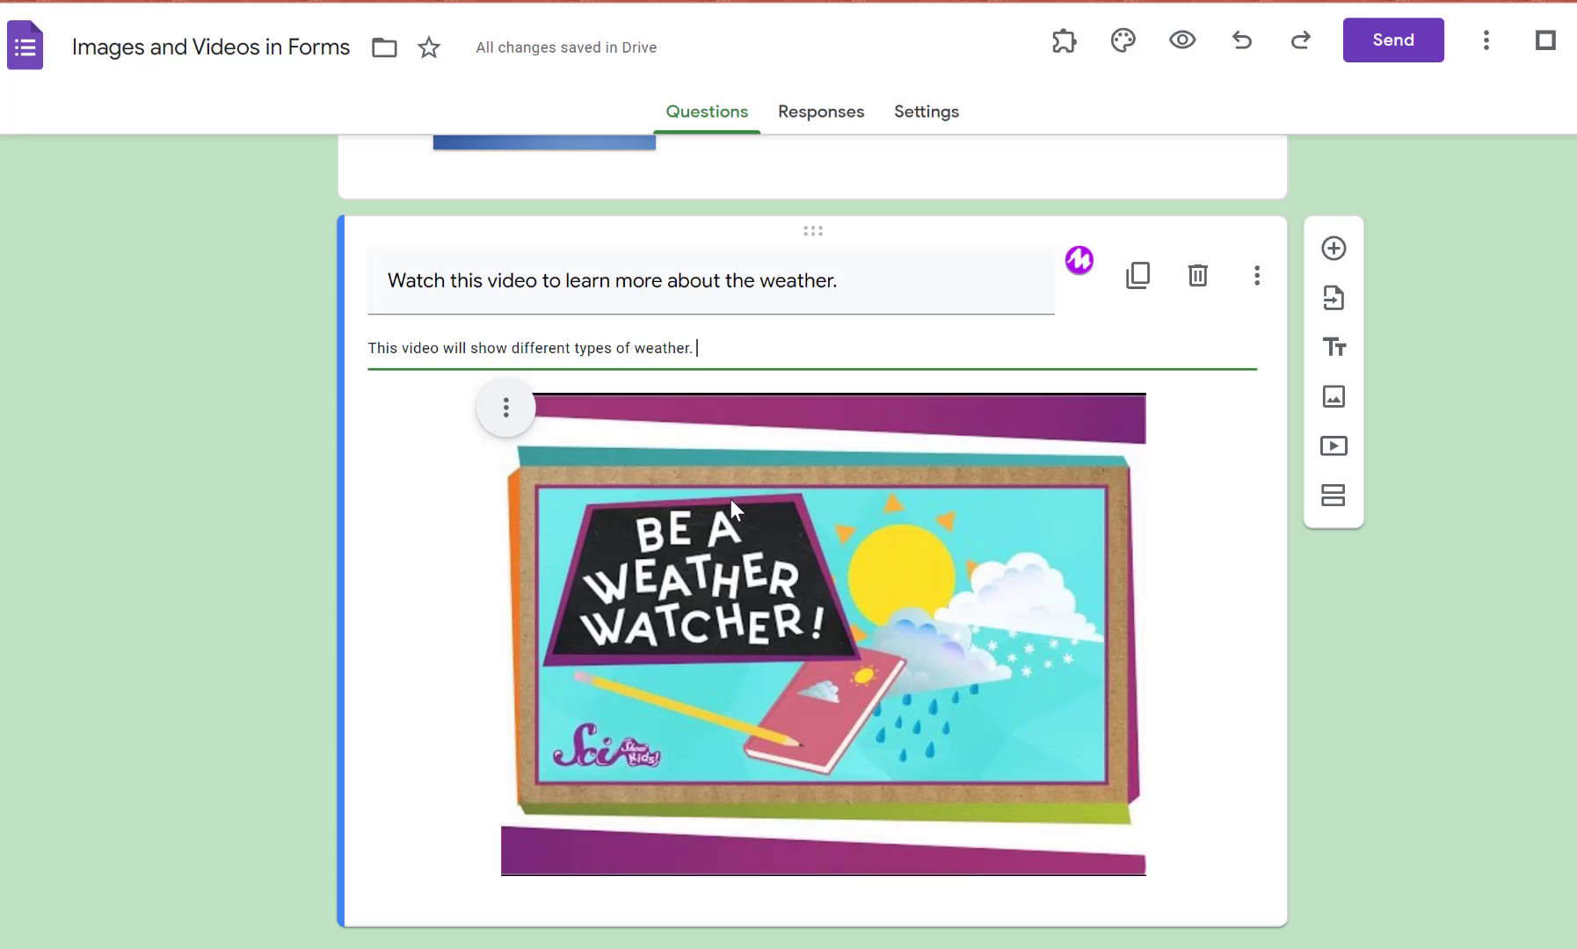
Step: Start adding another video, clear the search text, and copy the share link of "Be a Weather Watcher | Science for Kids" on YouTube
{"action": "left_click", "coordinate": [1334, 450]}
{"action": "scroll", "coordinate": [715, 451], "scroll_direction": "up", "scroll_amount": 10}
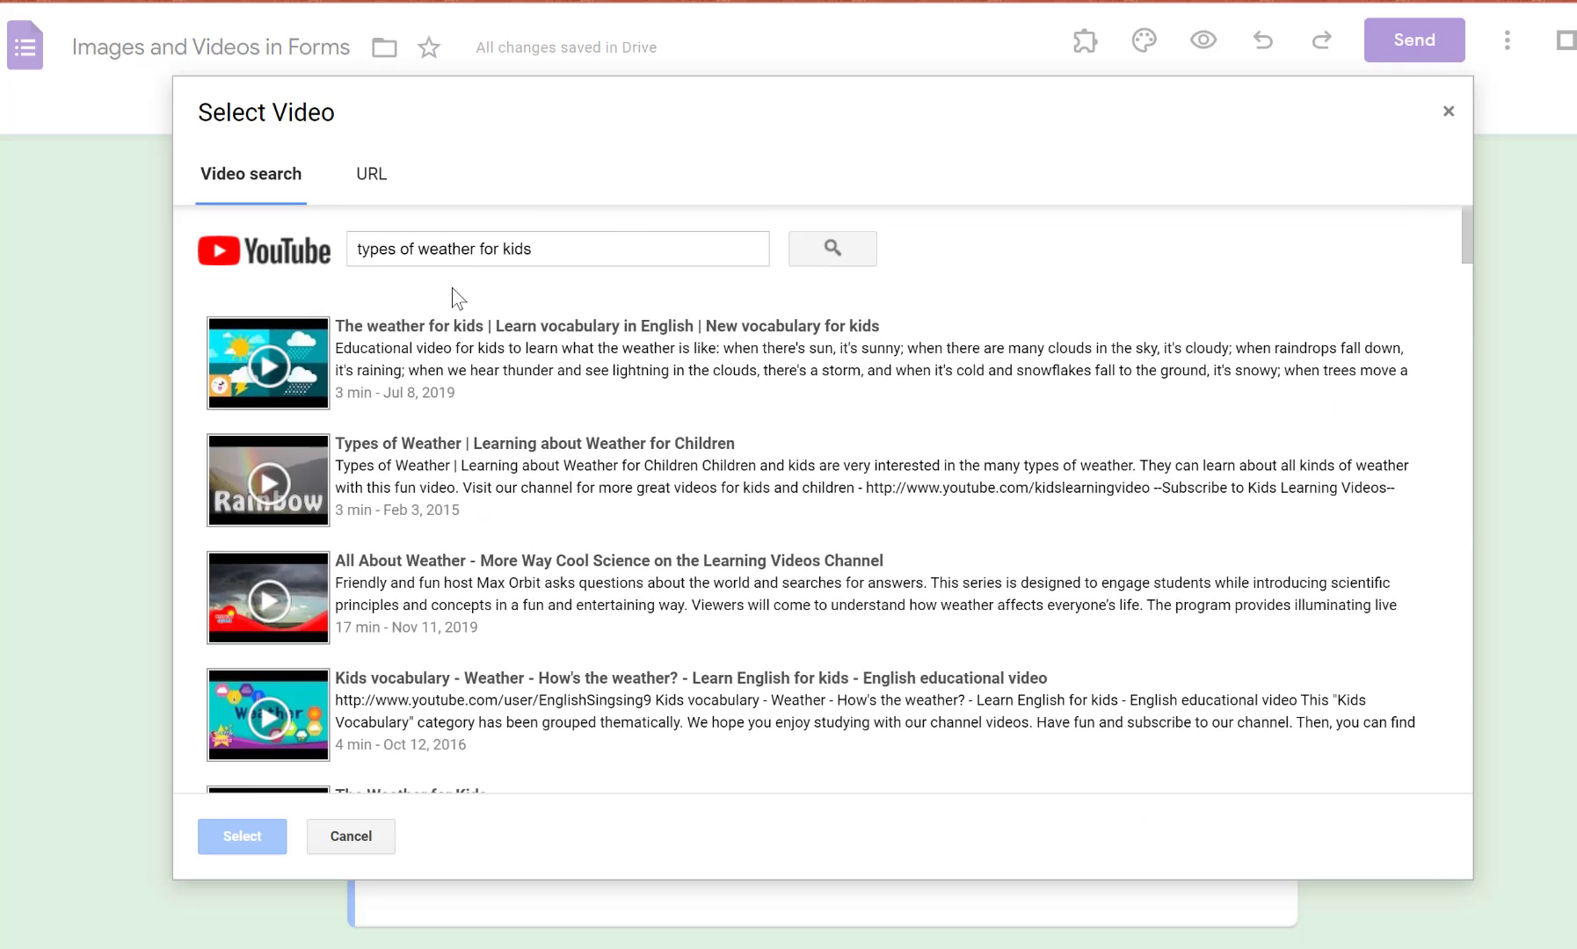
{"action": "left_click_drag", "start_coordinate": [614, 249], "coordinate": [299, 239]}
{"action": "key", "text": "BackSpace"}
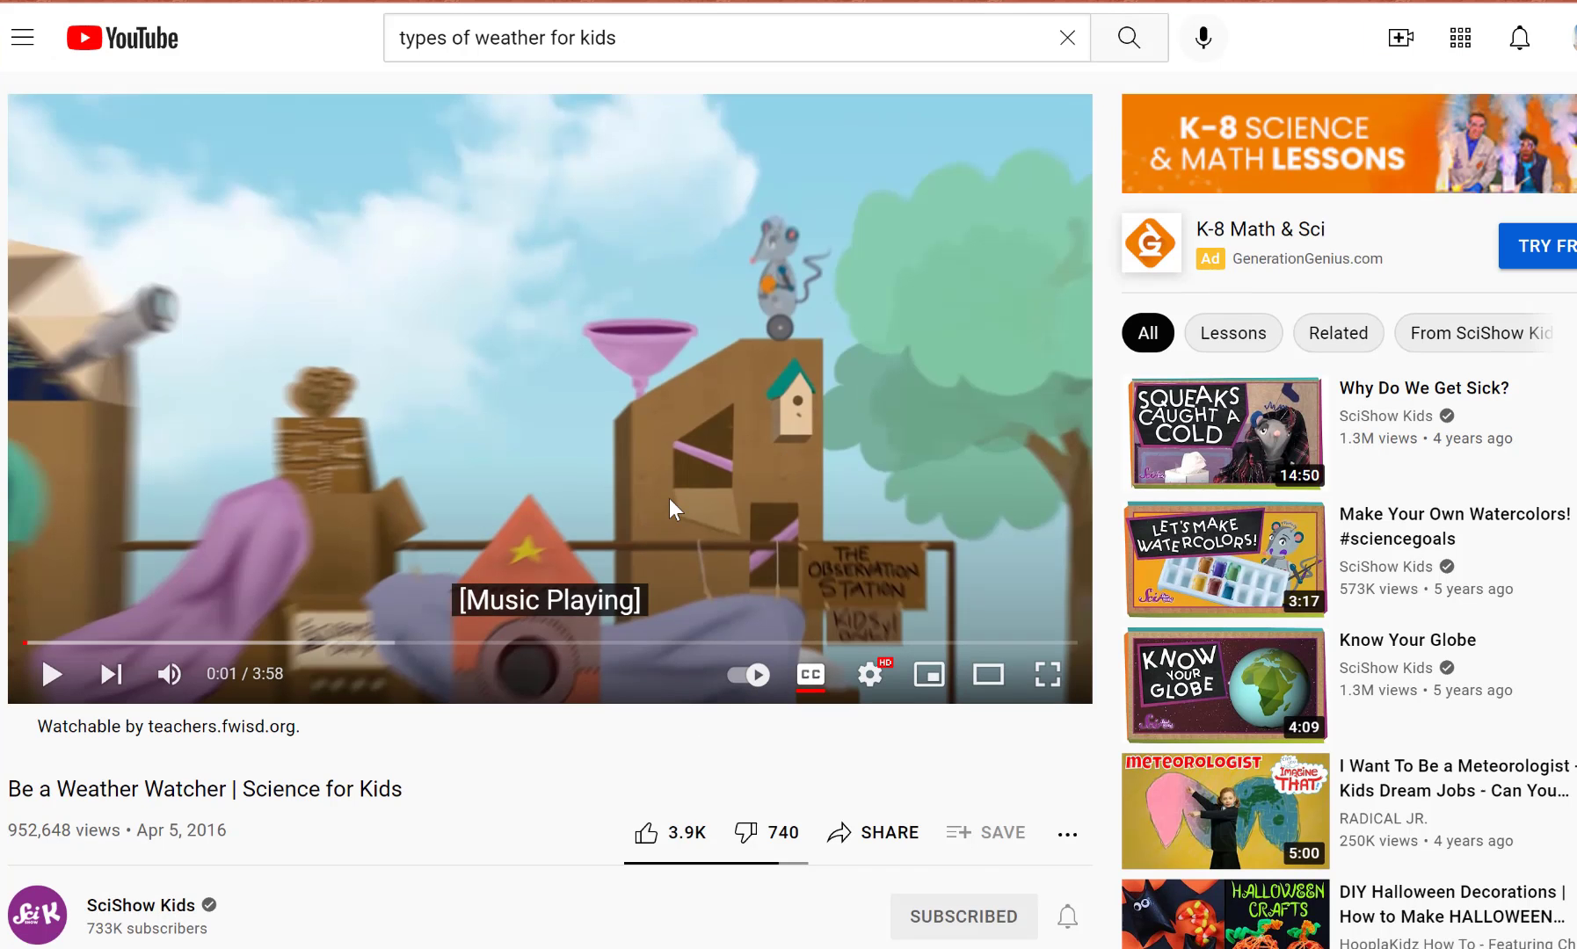
{"action": "scroll", "coordinate": [668, 497], "scroll_direction": "down", "scroll_amount": 3}
{"action": "left_click", "coordinate": [883, 602]}
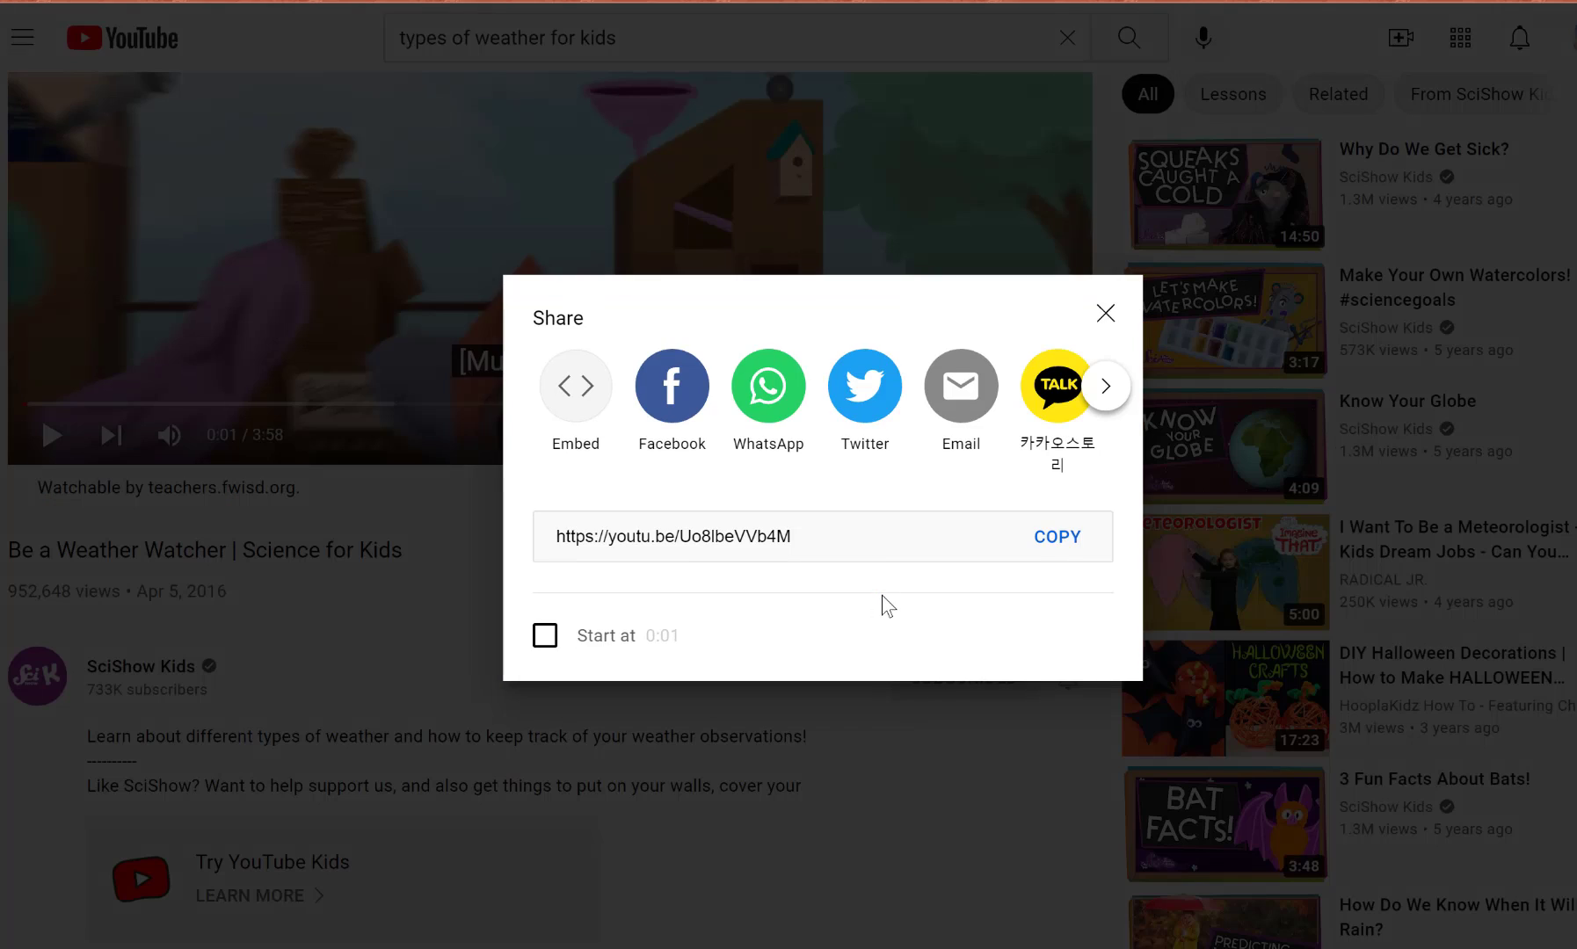
{"action": "left_click", "coordinate": [1059, 541]}
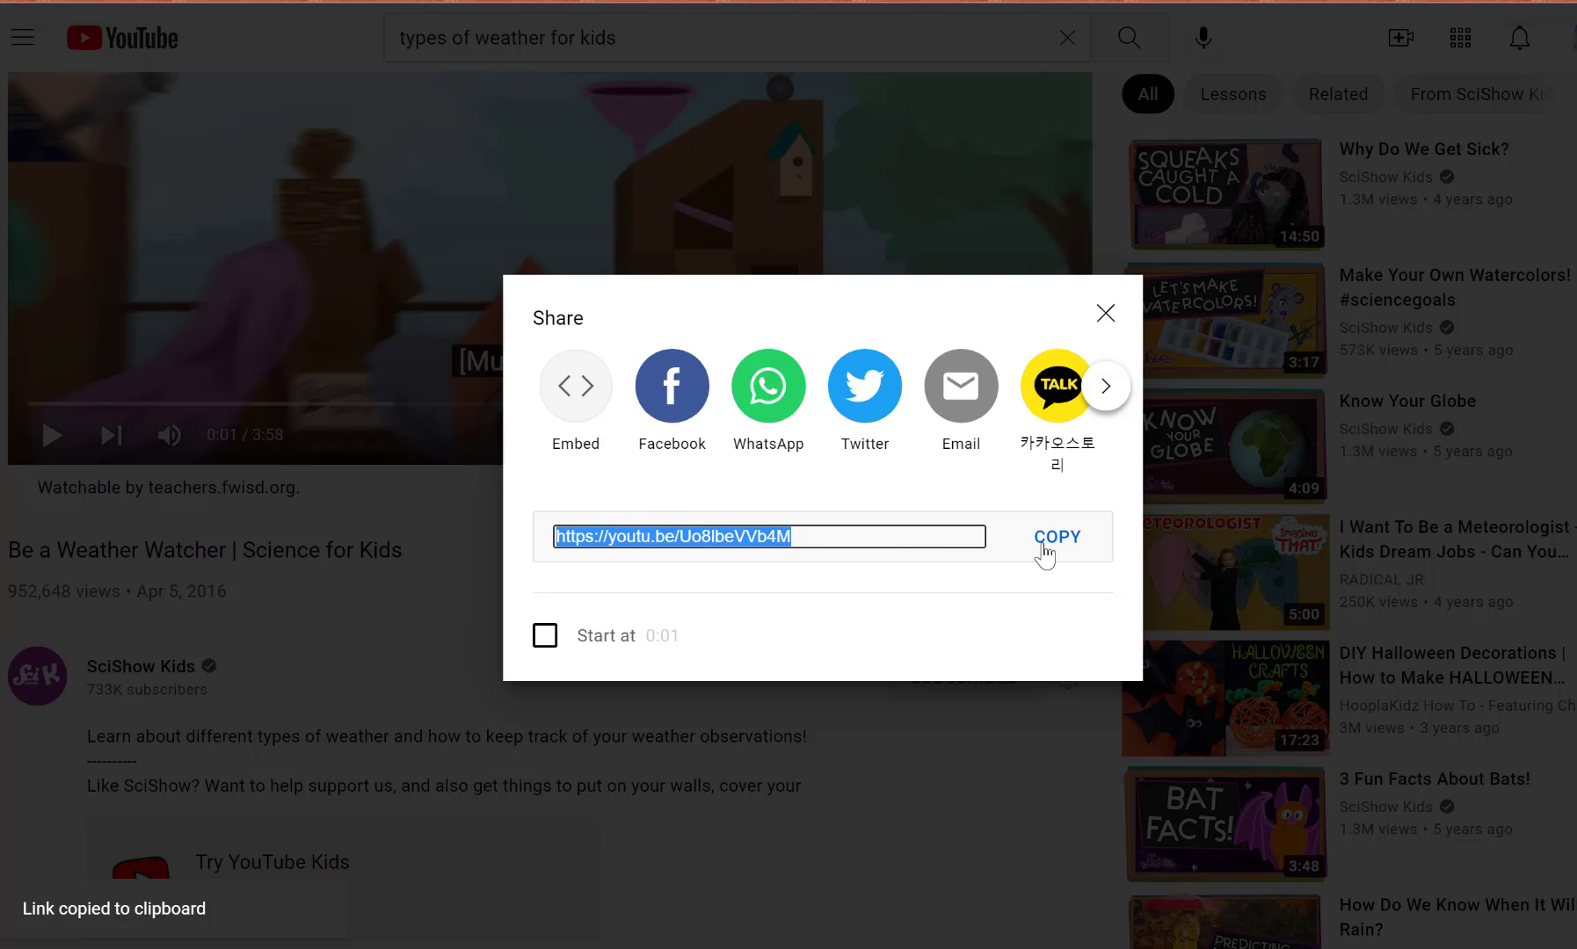
Step: Return to the form's video picker, find the video by its copied YouTube link, and close the picker without inserting it
{"action": "left_click", "coordinate": [576, 1]}
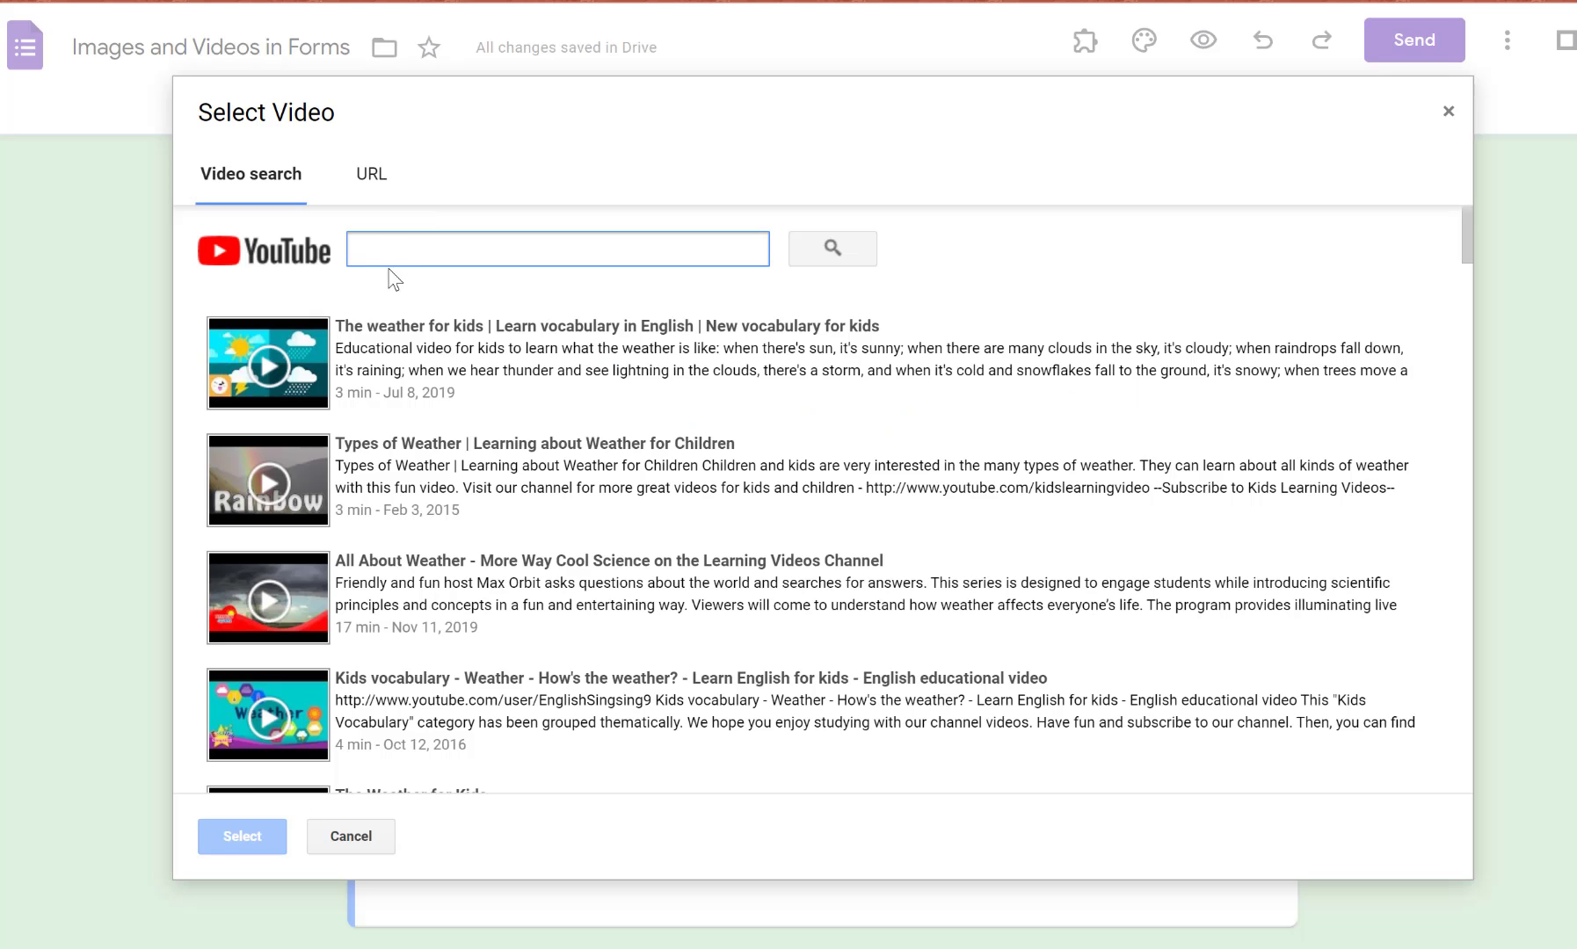
{"action": "left_click", "coordinate": [374, 185]}
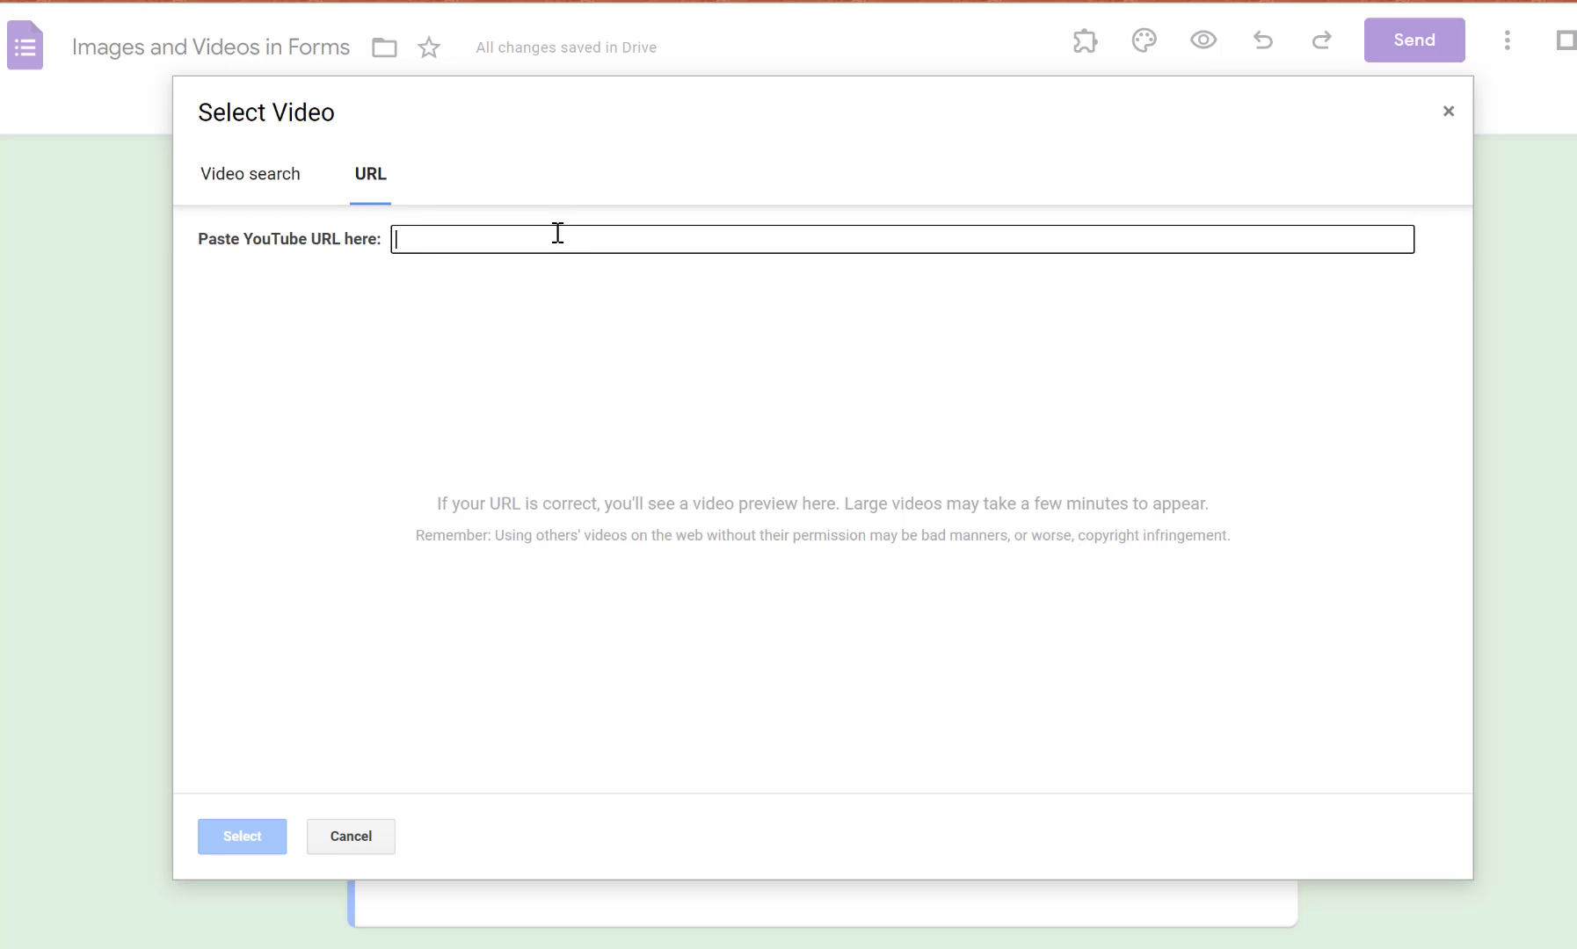
{"action": "left_click", "coordinate": [286, 183]}
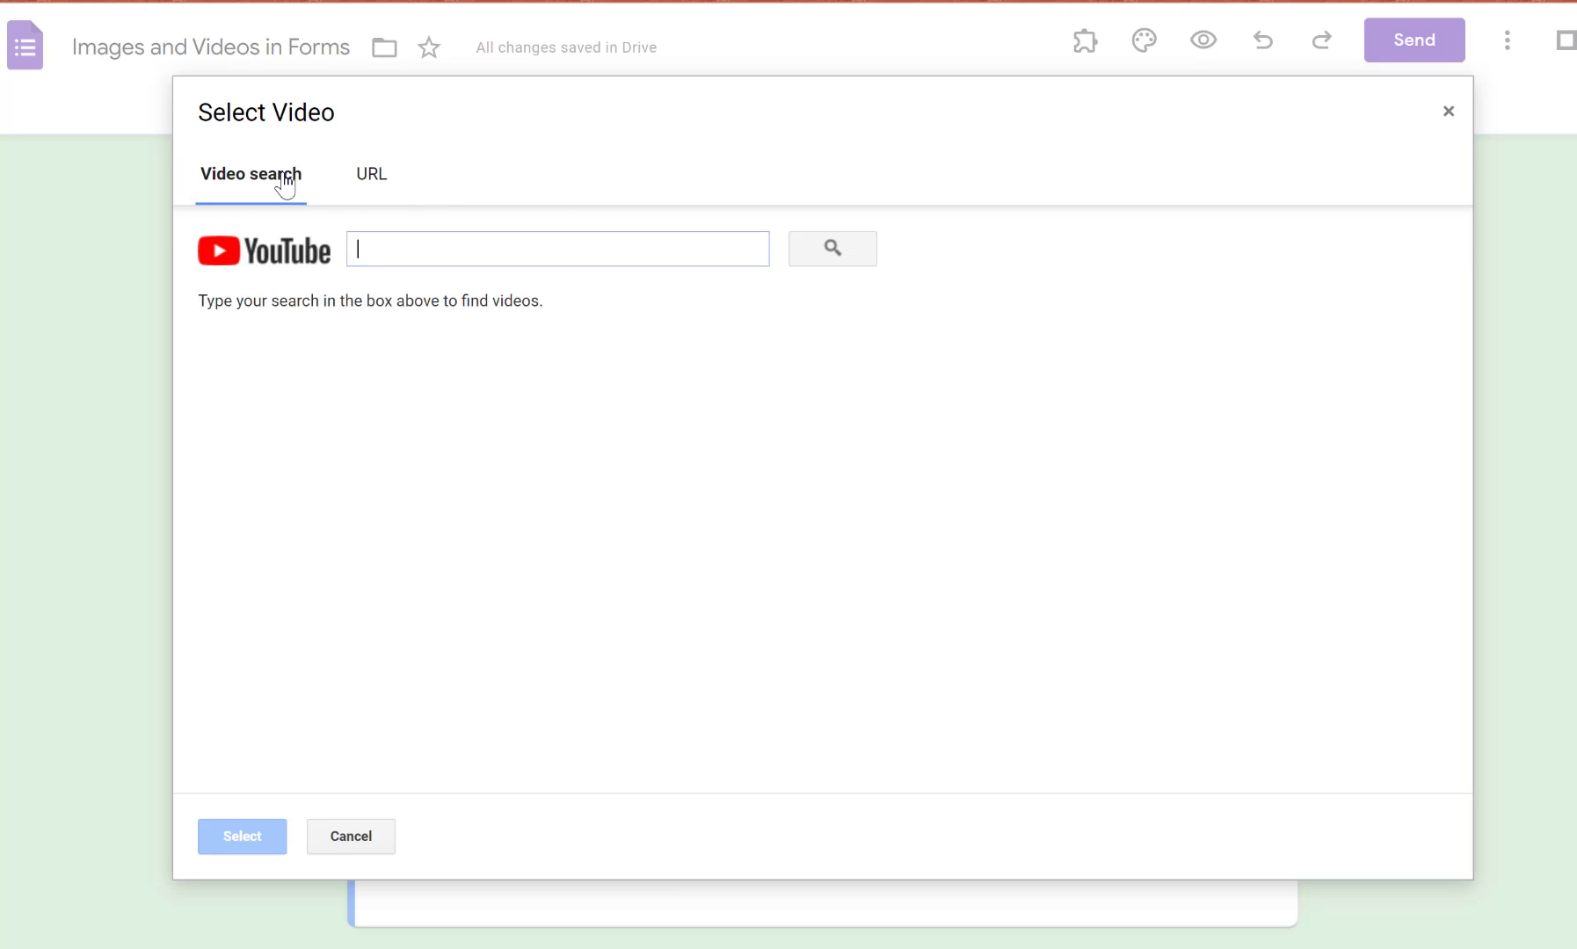
{"action": "right_click", "coordinate": [406, 254]}
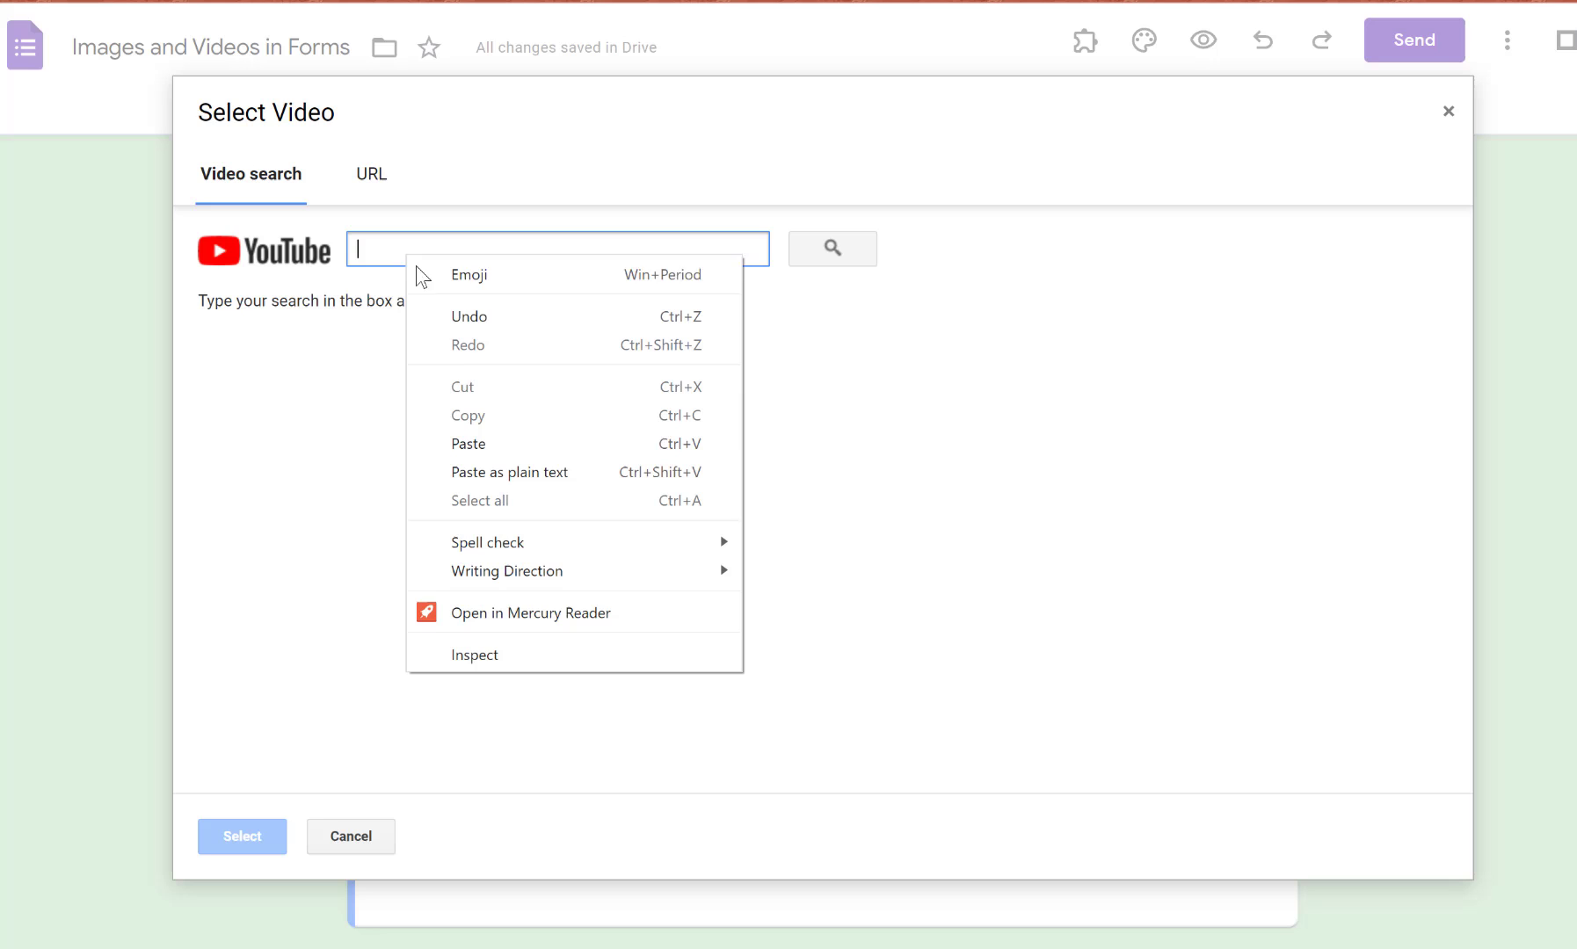
{"action": "left_click", "coordinate": [475, 444]}
{"action": "left_click", "coordinate": [850, 247]}
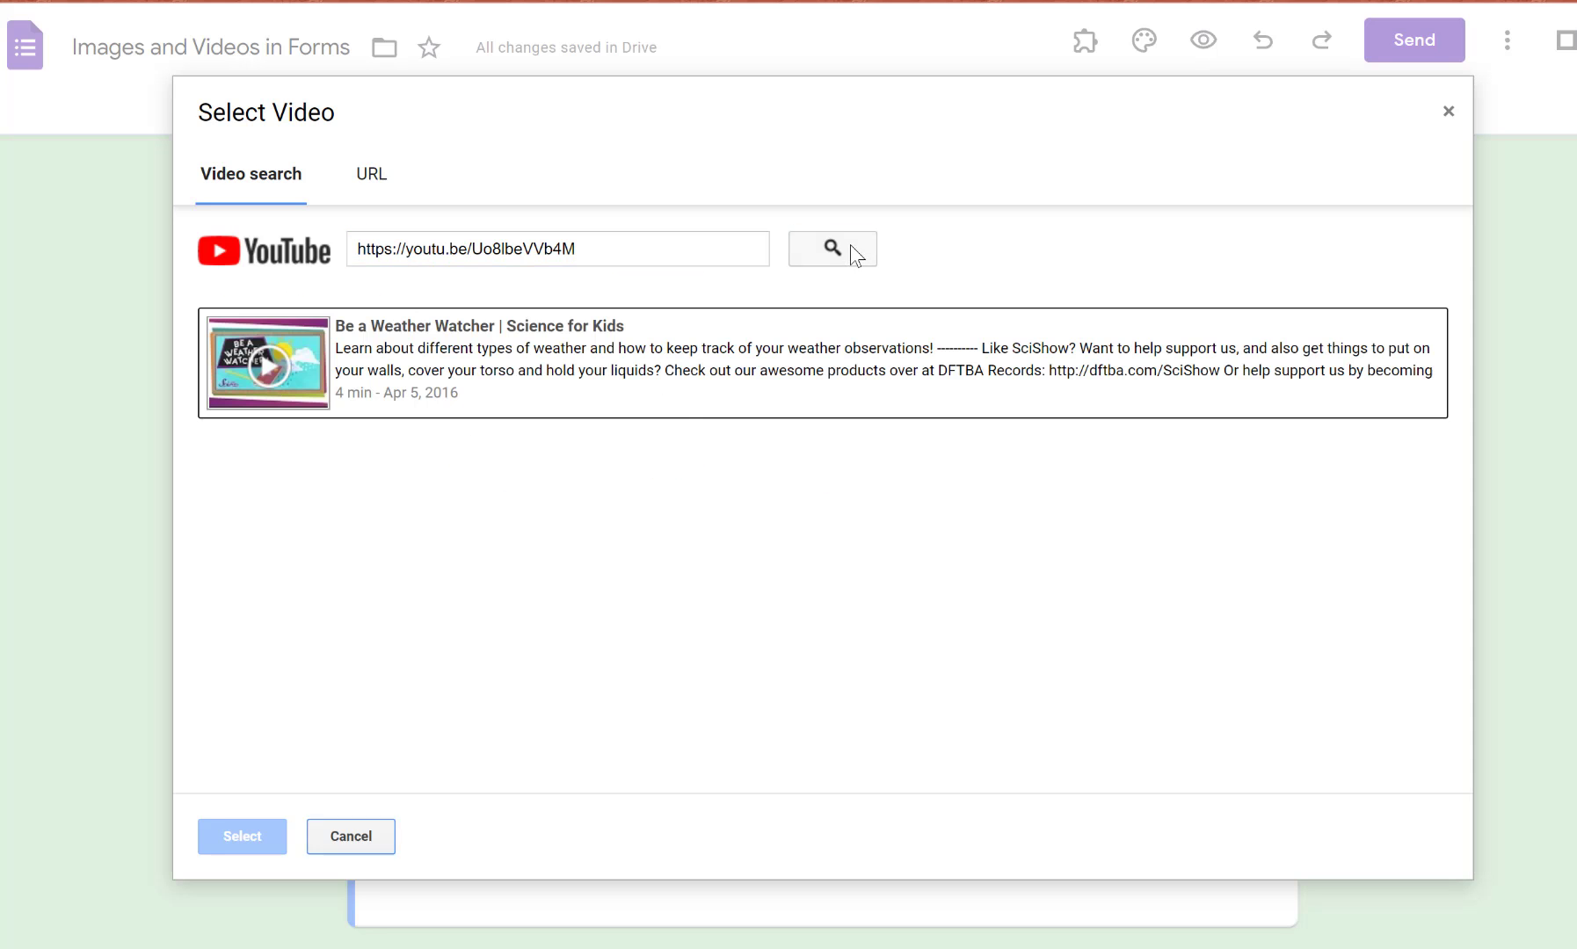
{"action": "left_click", "coordinate": [459, 355]}
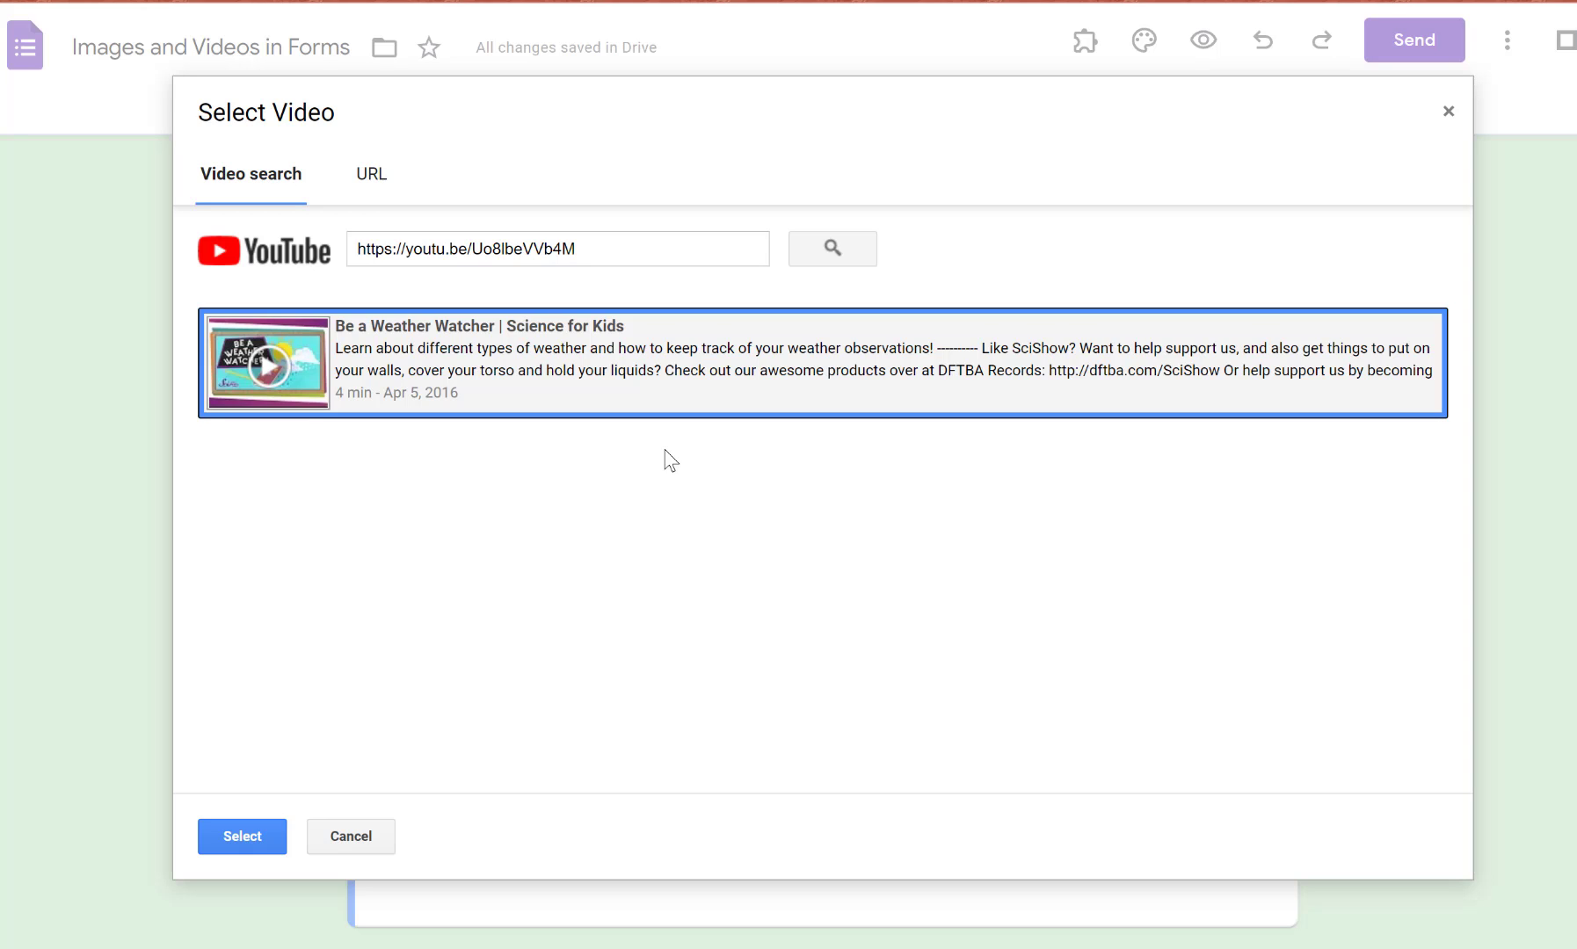
{"action": "left_click", "coordinate": [1448, 112]}
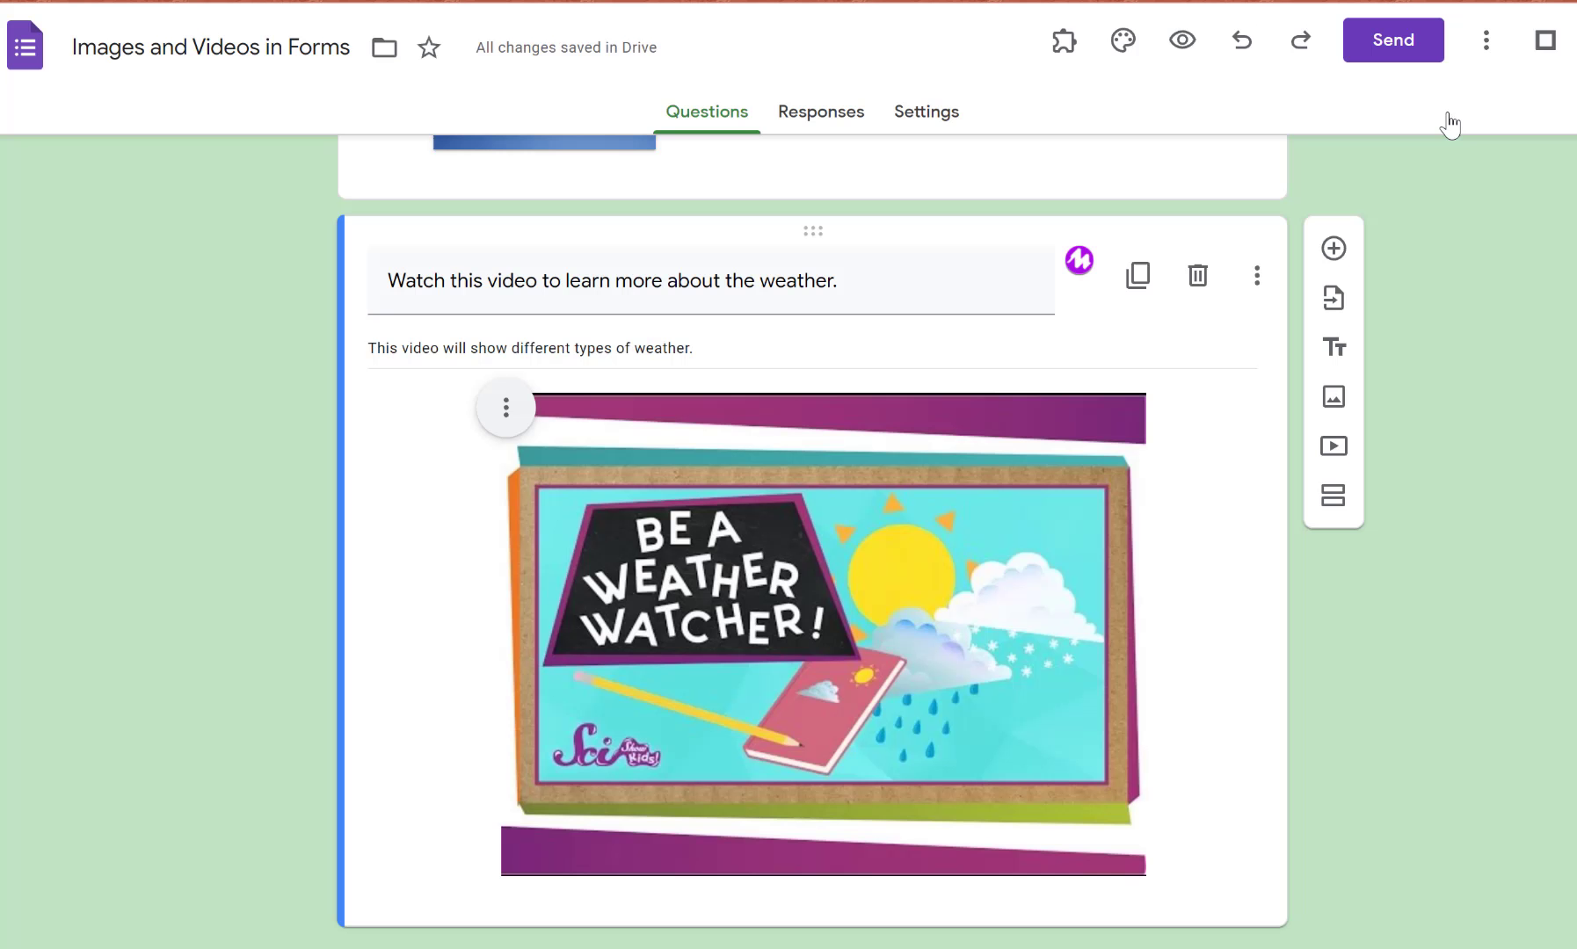
Step: Preview the form, check the video's title and caption, play and pause the video, and return to the form editor
{"action": "scroll", "coordinate": [850, 515], "scroll_direction": "down", "scroll_amount": 1}
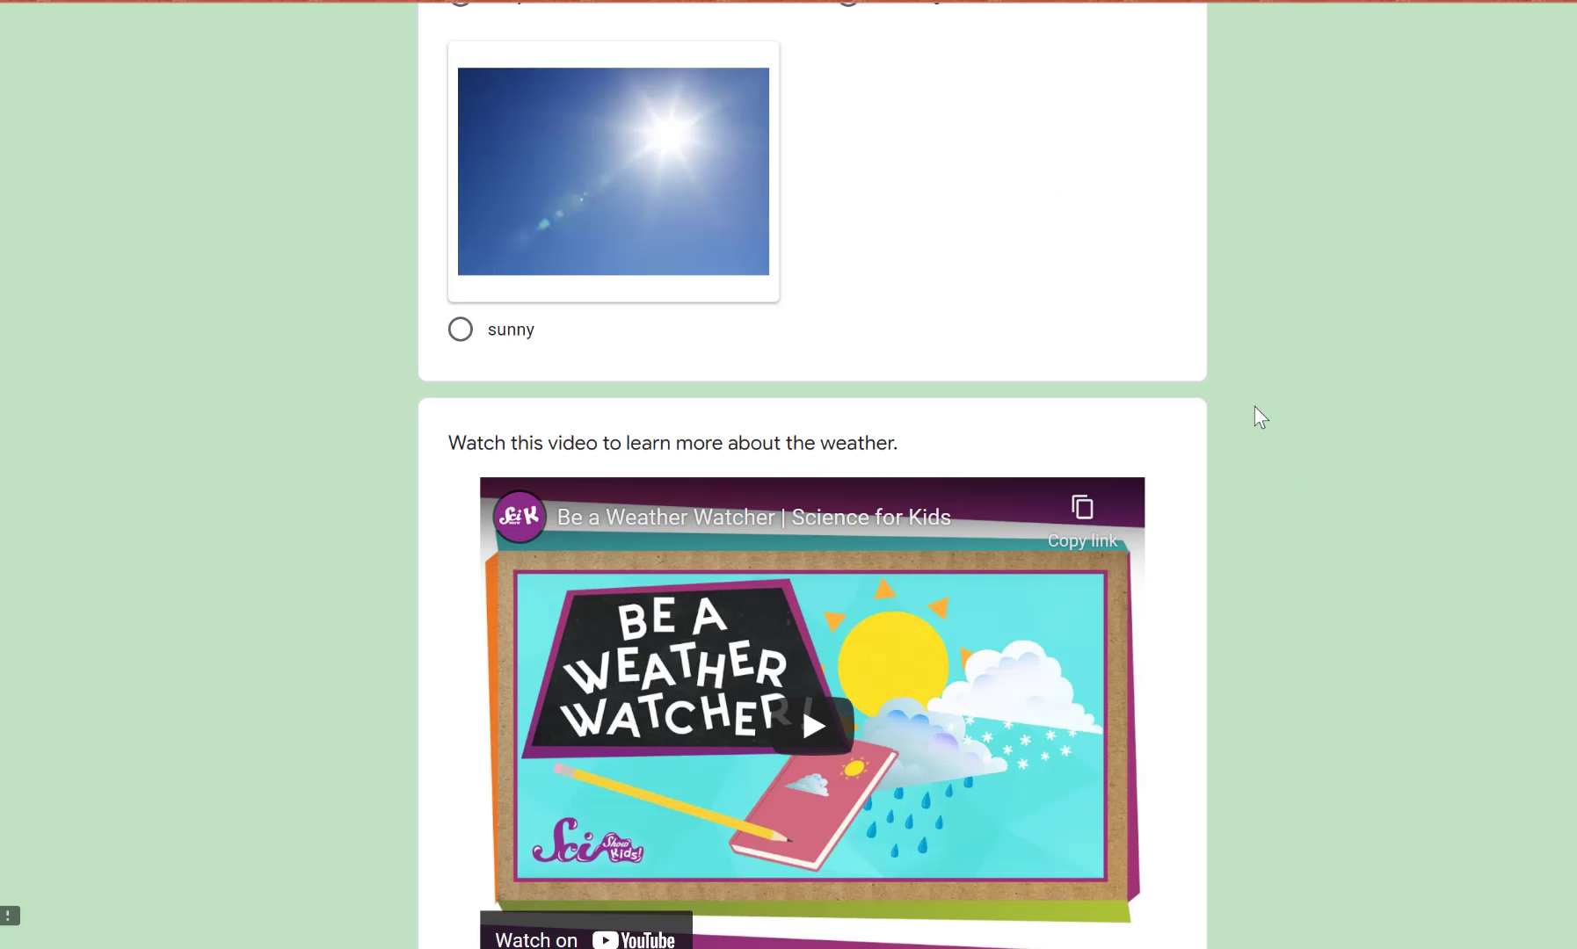
{"action": "scroll", "coordinate": [1224, 392], "scroll_direction": "down", "scroll_amount": 2}
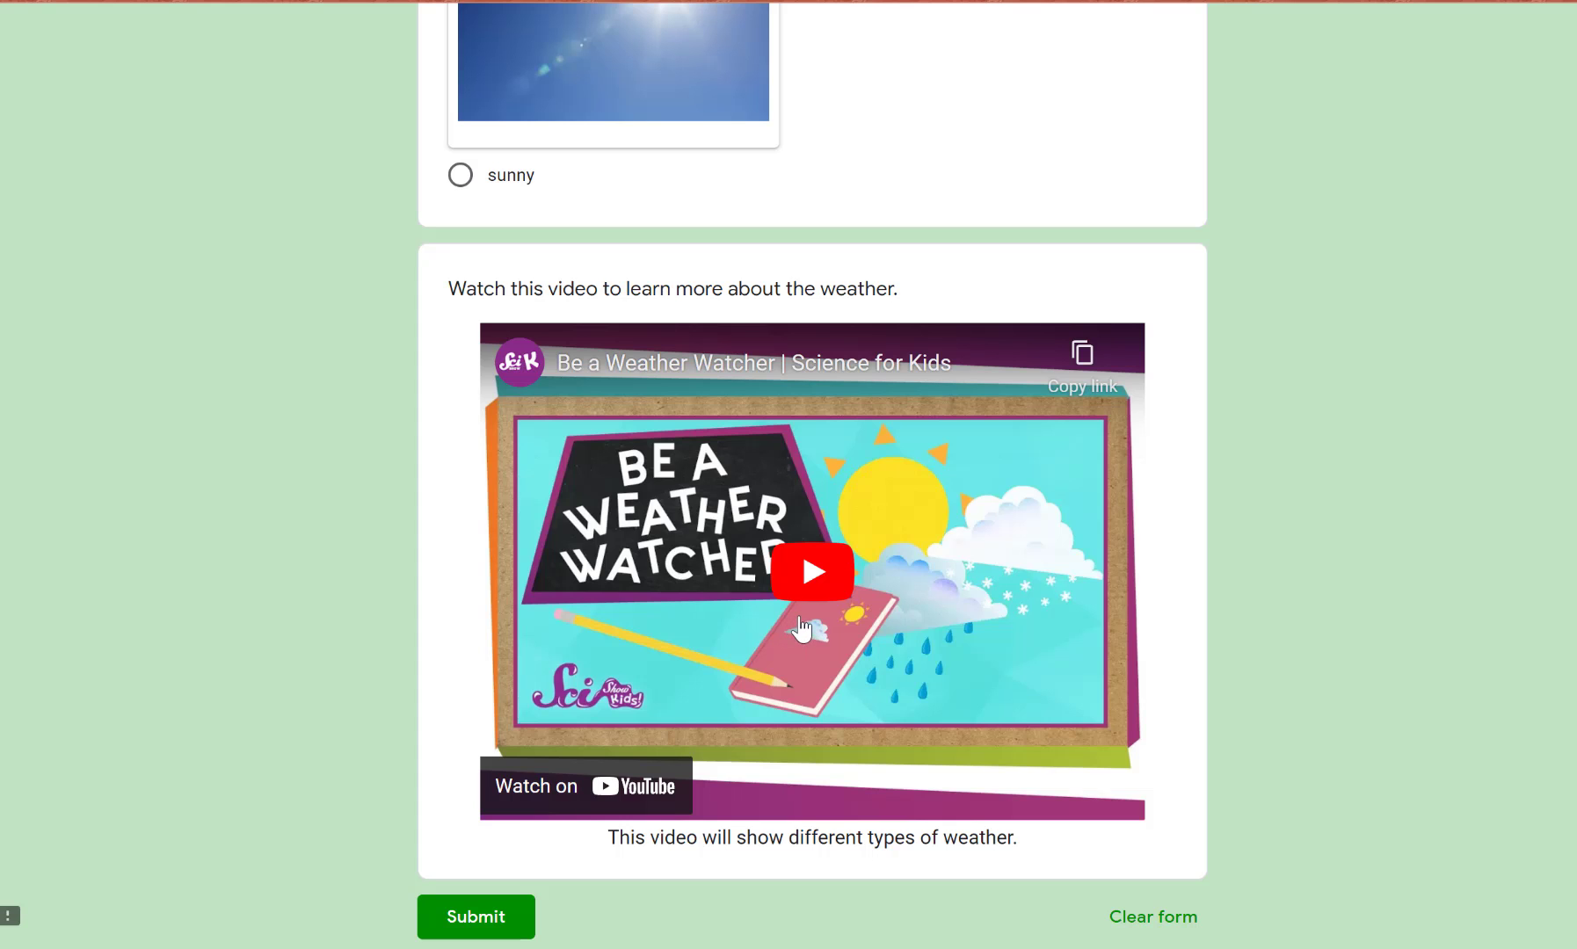
{"action": "left_click", "coordinate": [819, 587]}
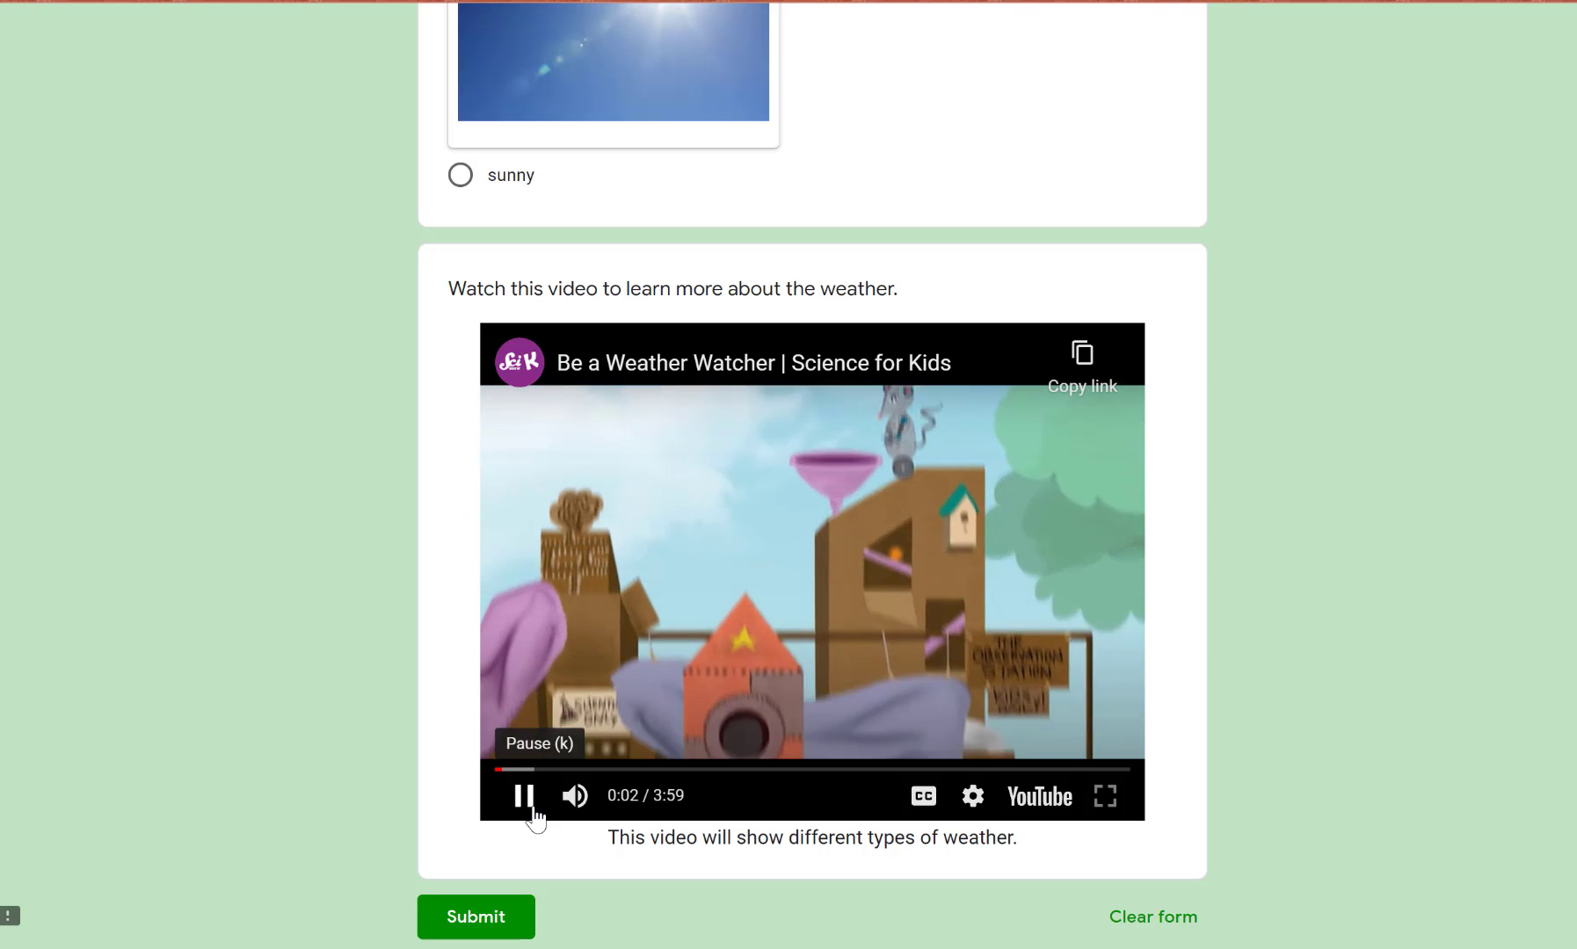
{"action": "left_click", "coordinate": [527, 800]}
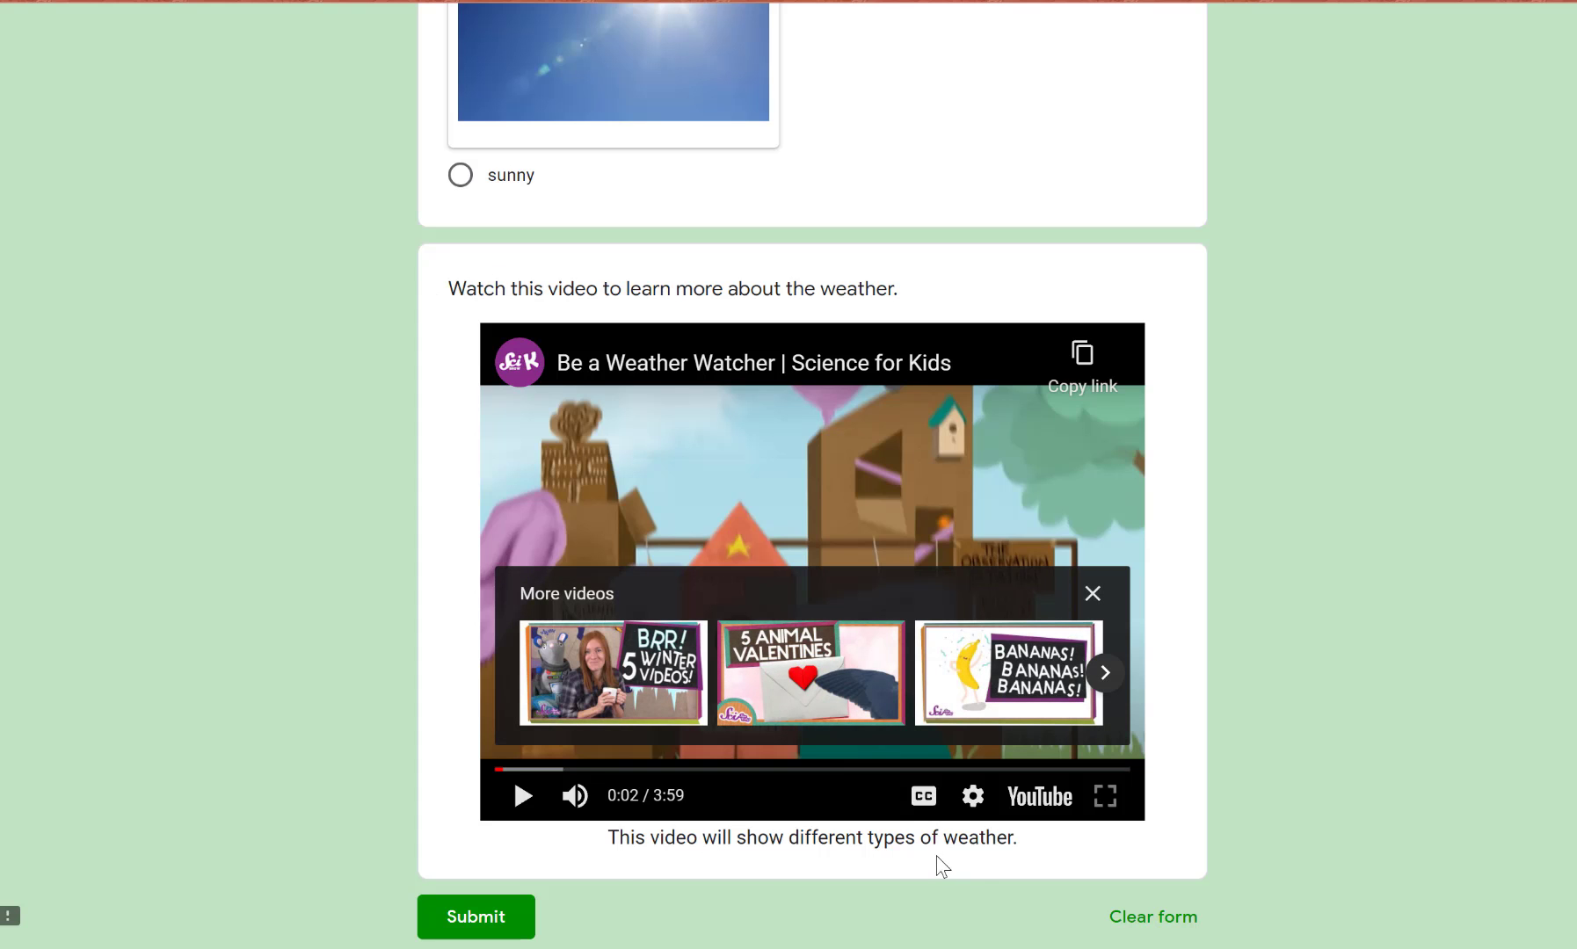
{"action": "scroll", "coordinate": [952, 533], "scroll_direction": "down", "scroll_amount": 2}
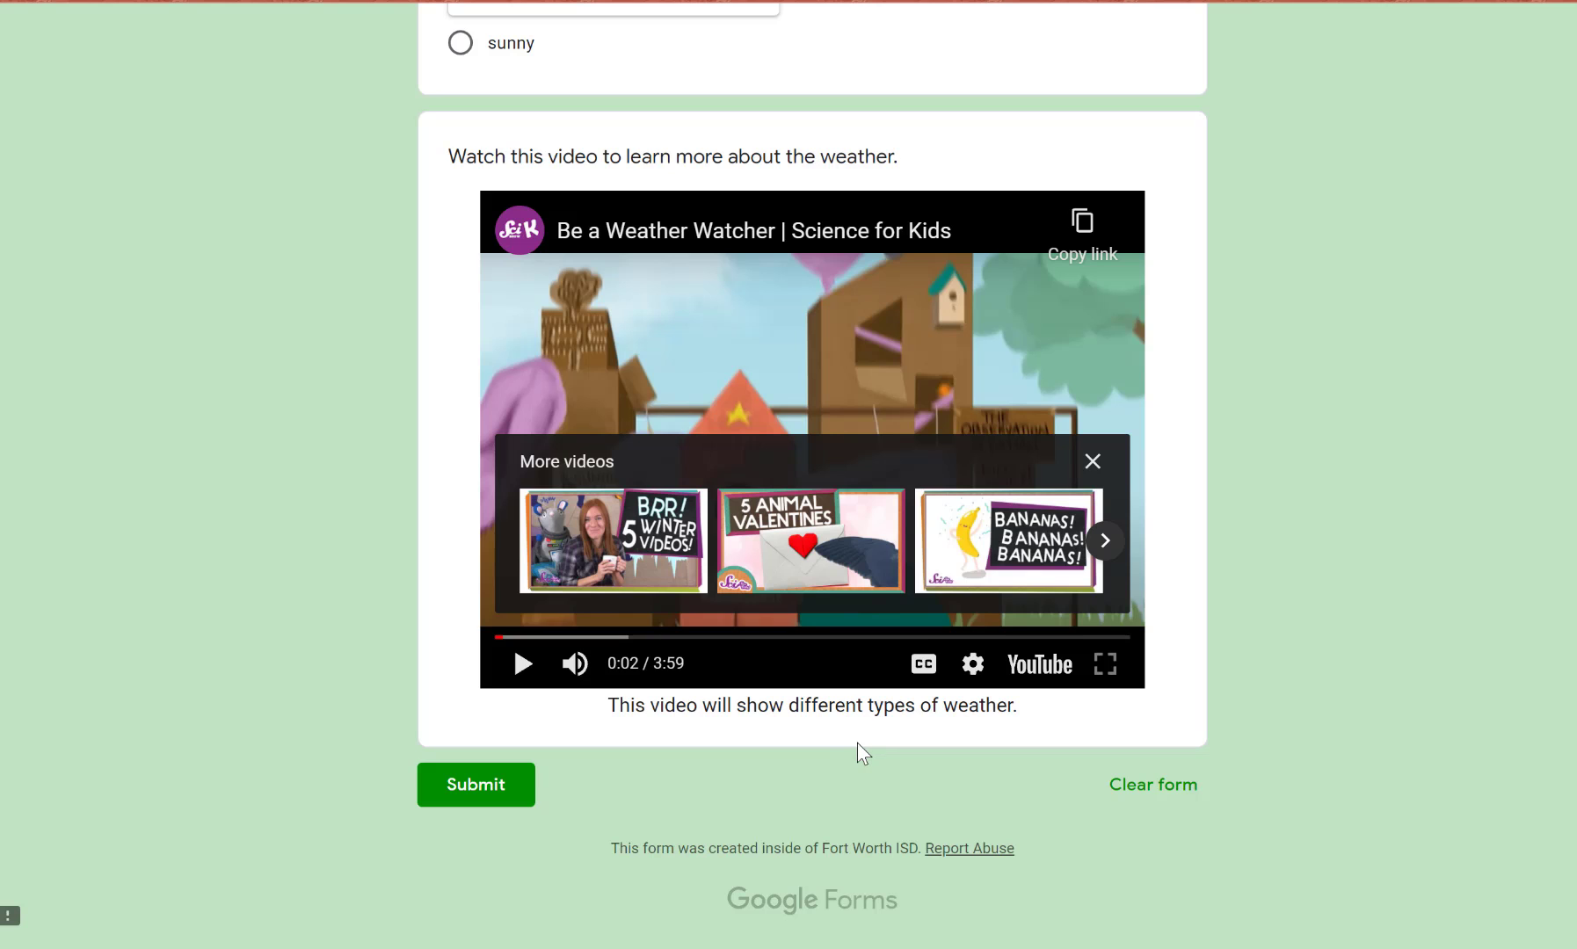
{"action": "left_click", "coordinate": [503, 3]}
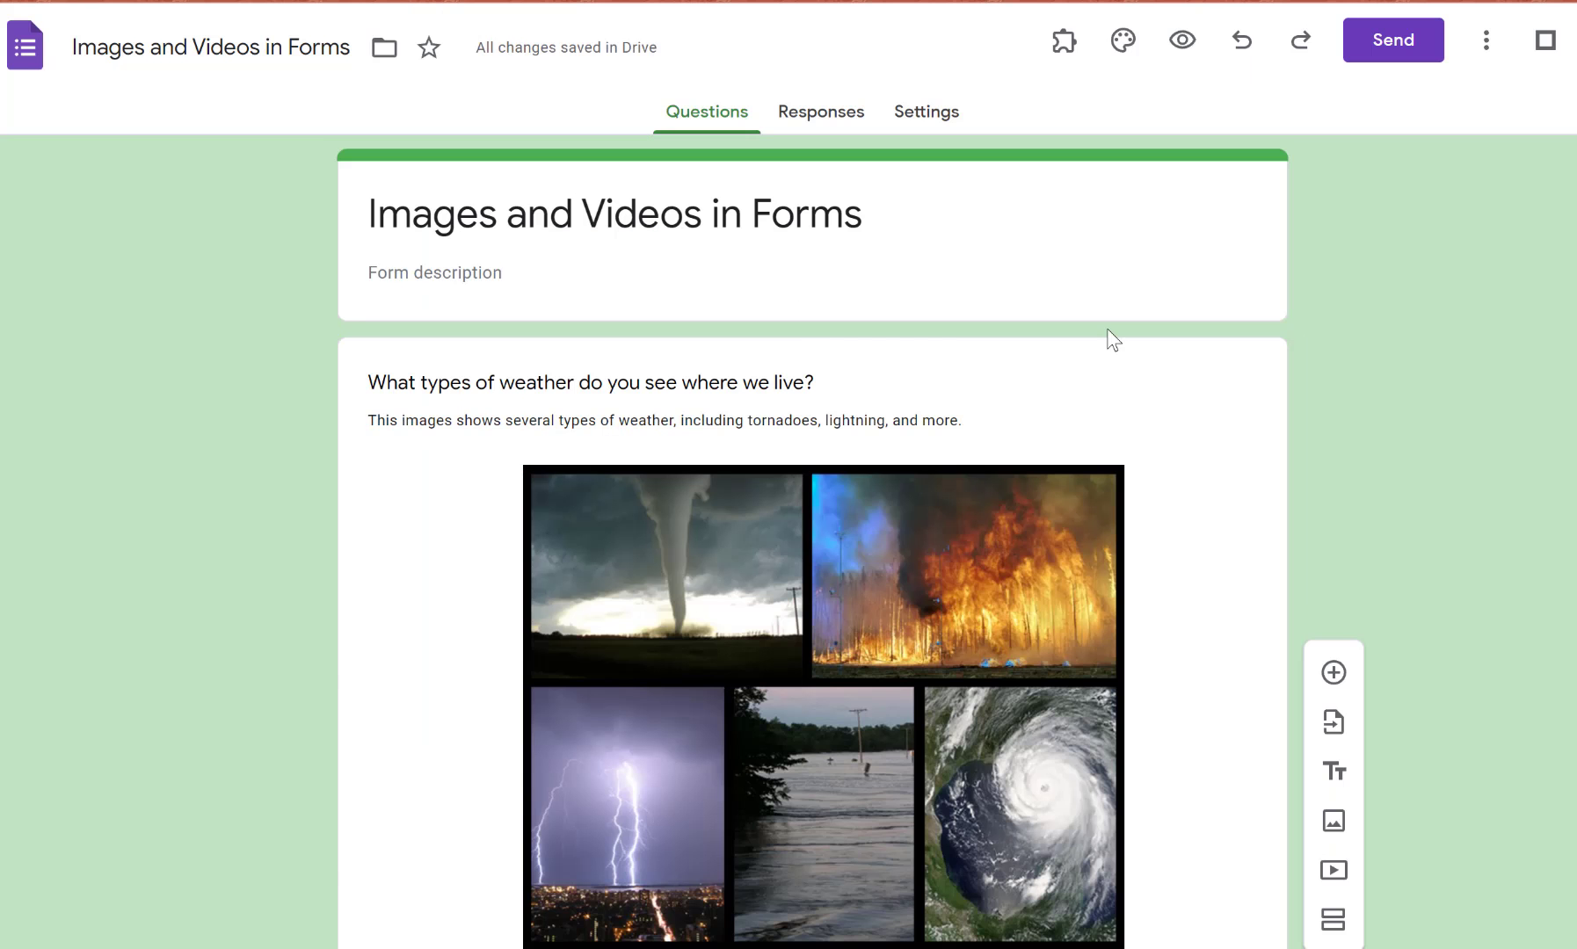